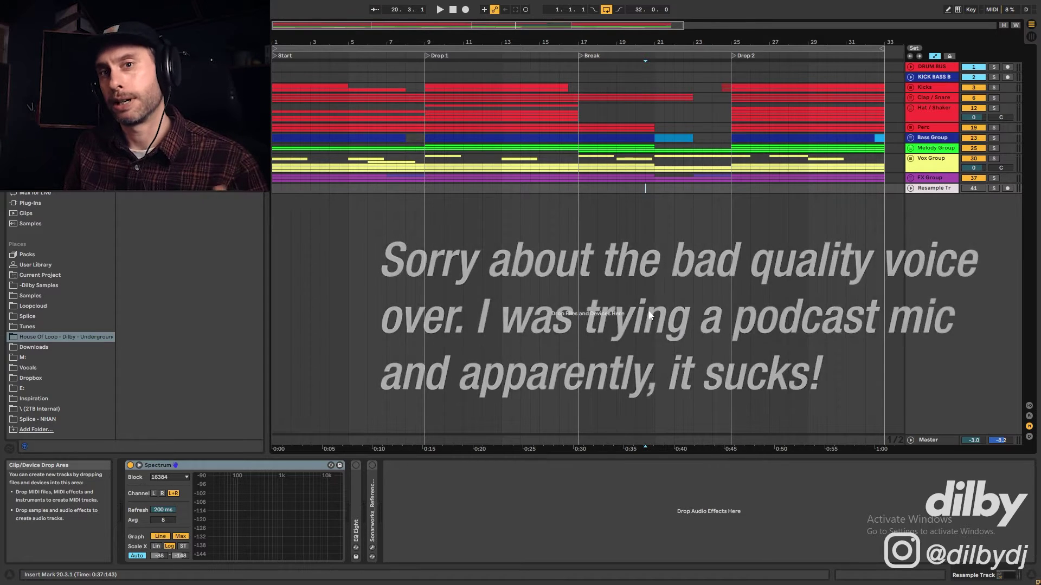
- Play the arrangement from the start and inspect the tracks inside the Clap / Snare and Hat / Shaker groups
left_click(442, 48)
key("space")
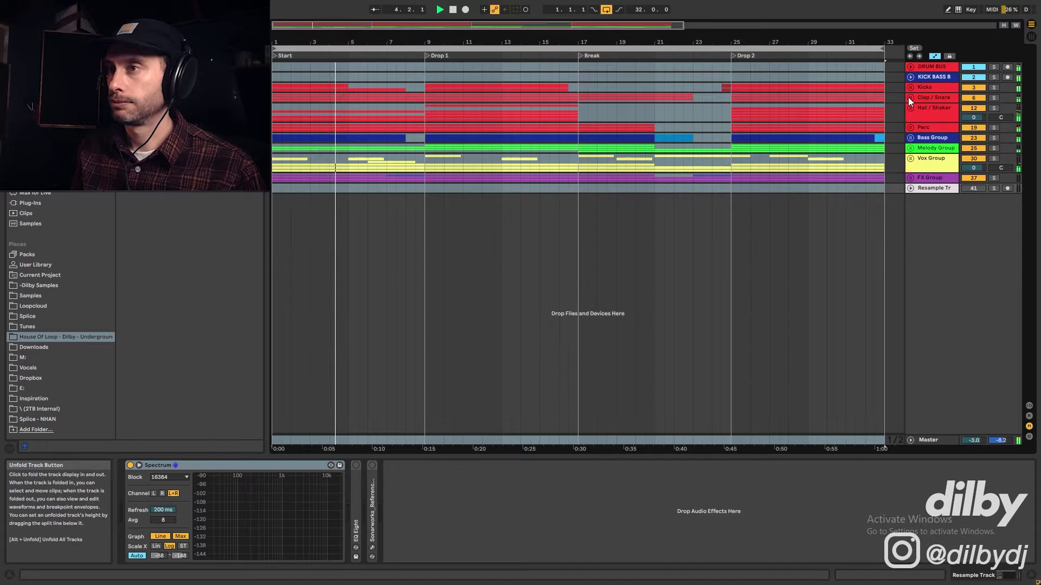
left_click(910, 97)
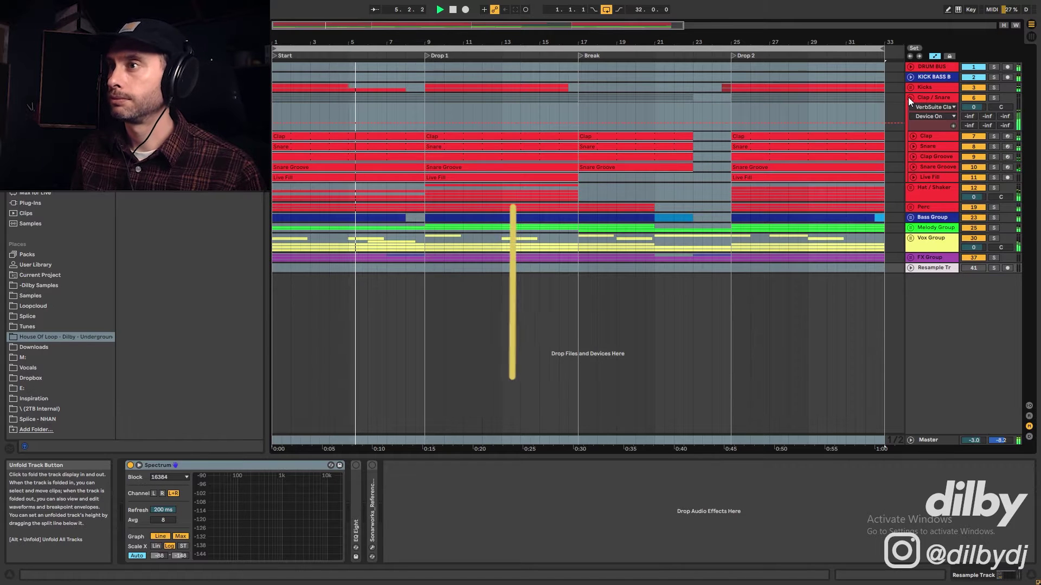
left_click(909, 98)
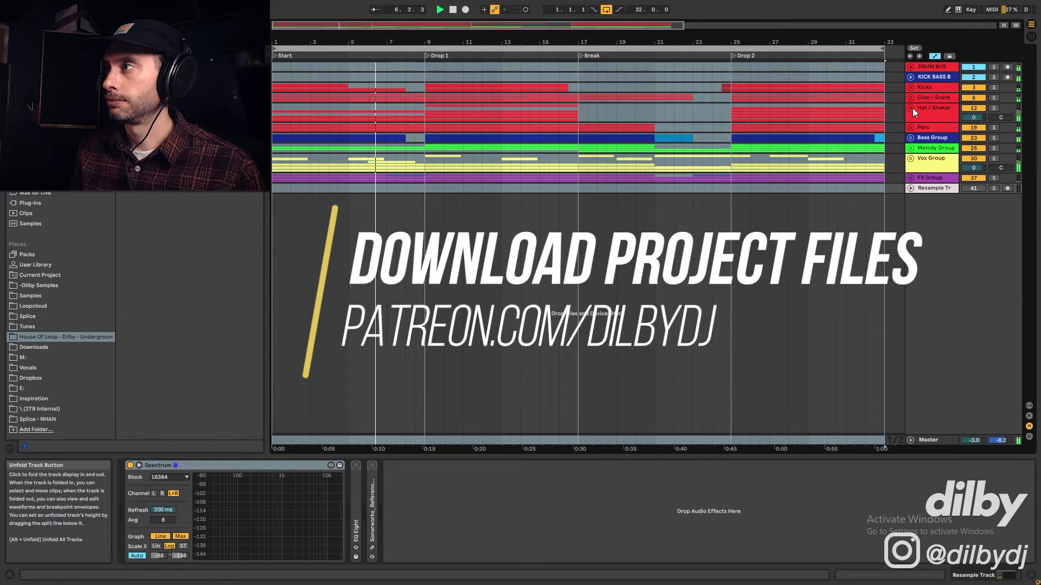
left_click(911, 108)
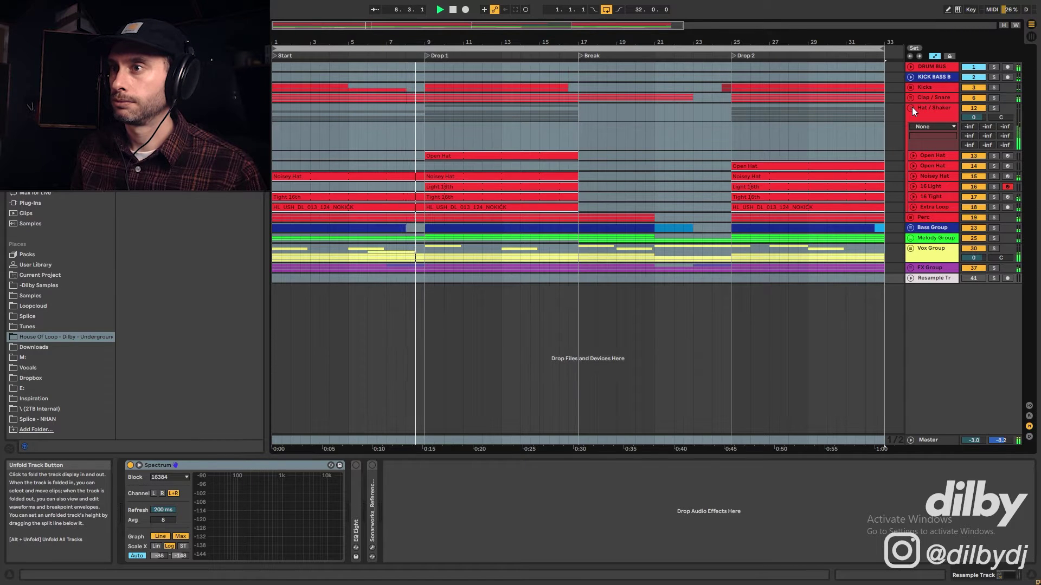
left_click(912, 107)
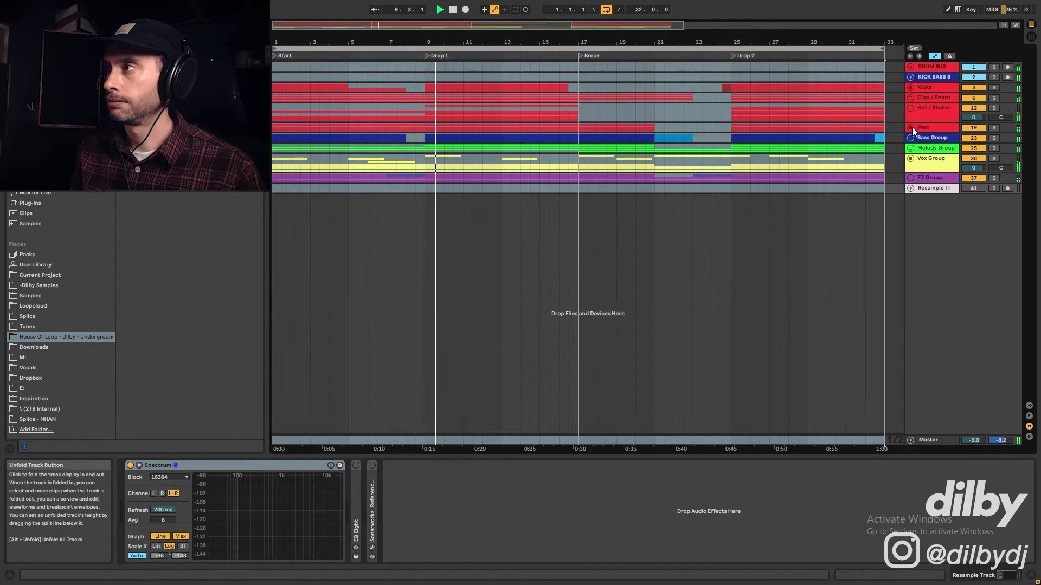
- Briefly unfold the Perc and Bass groups to inspect their tracks, collapsing each one again
left_click(912, 127)
left_click(912, 128)
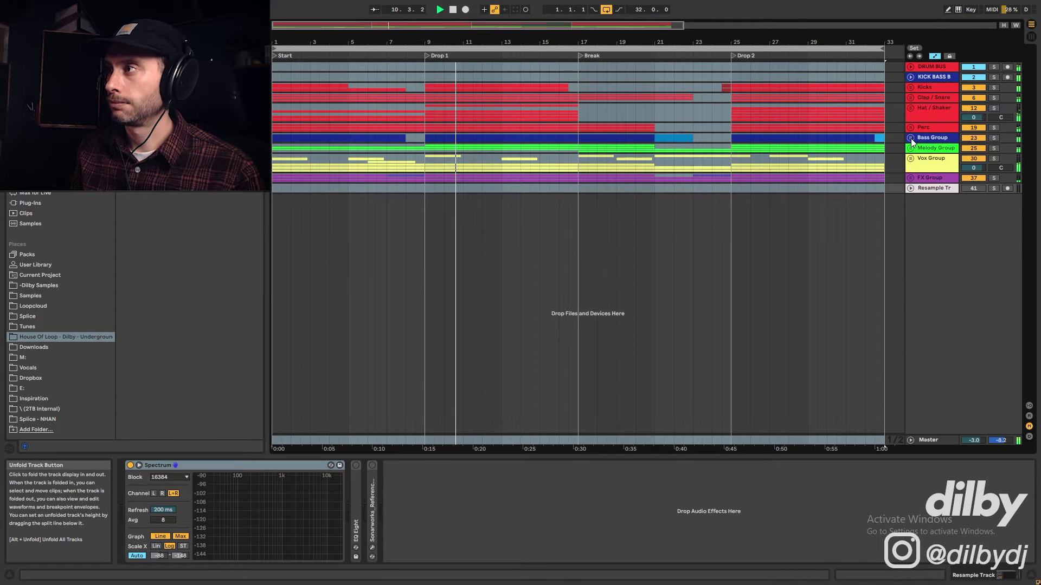
left_click(911, 138)
left_click(911, 139)
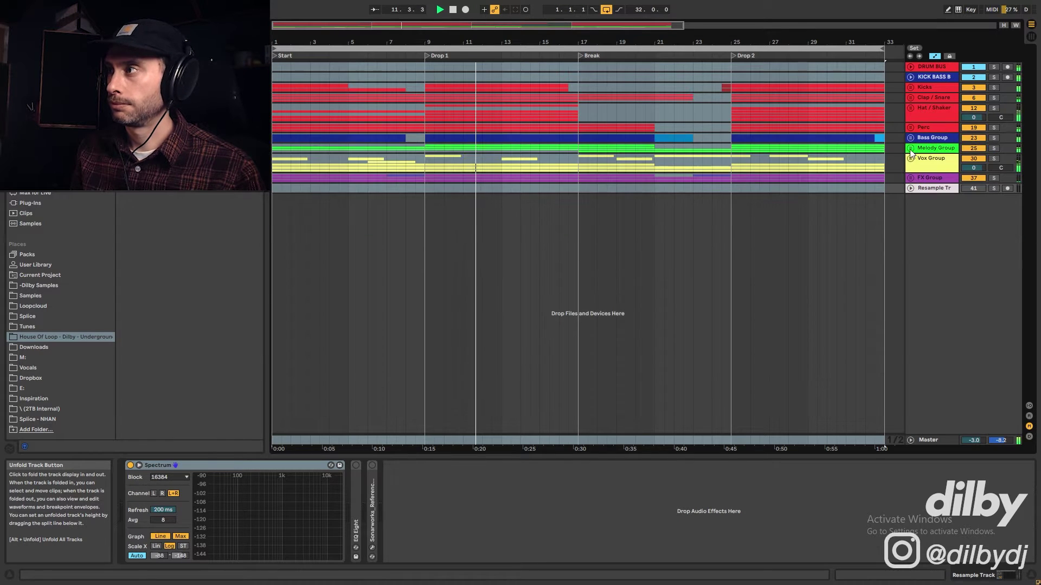
- Inspect the tracks inside the Melody, Vox and FX groups one at a time, collapsing each group again
left_click(910, 149)
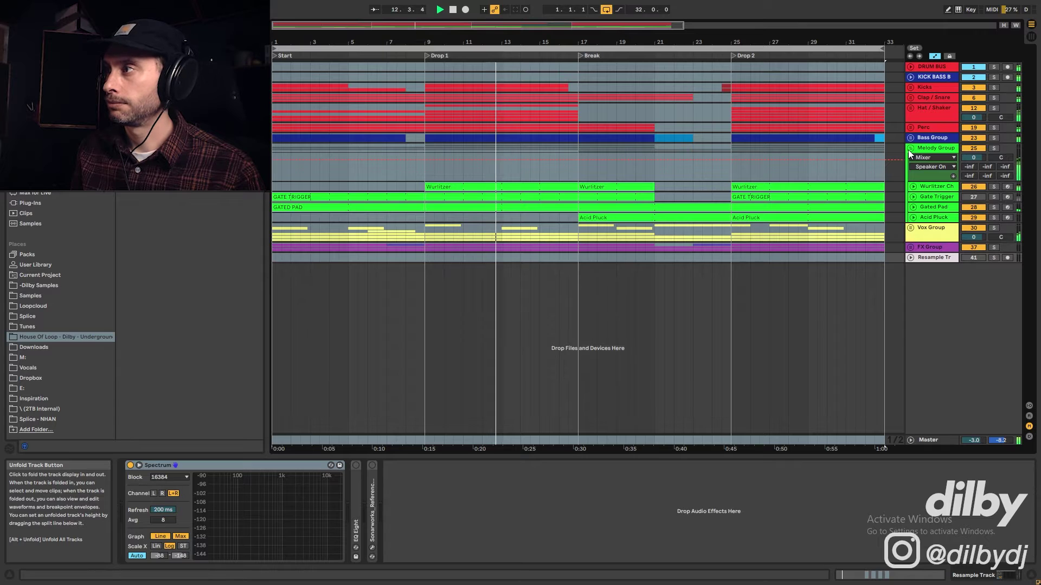
left_click(910, 149)
left_click(911, 159)
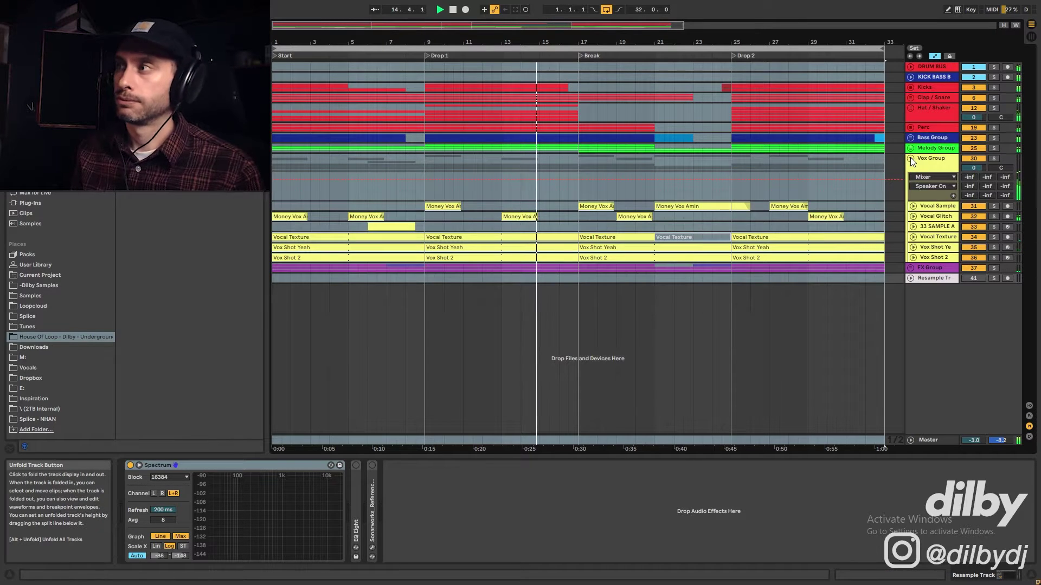
left_click(911, 160)
left_click(911, 178)
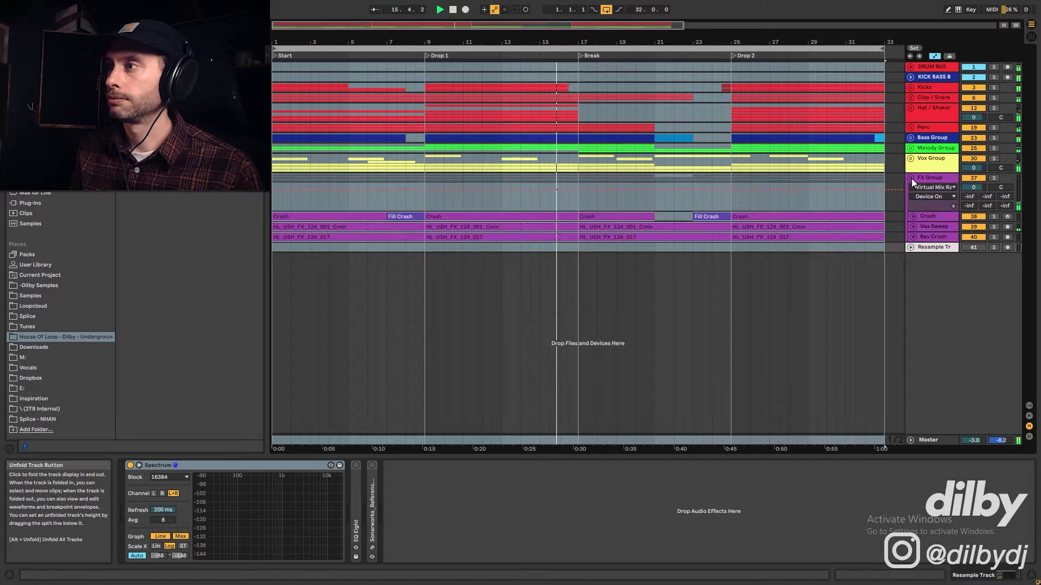
left_click(911, 179)
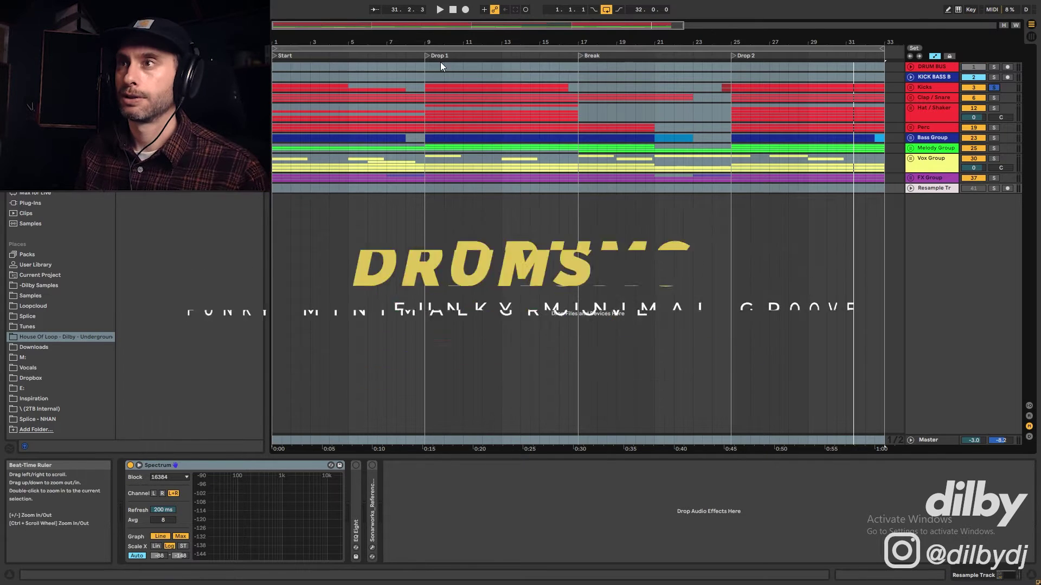
- Unfold the Kicks group, audition its Kick and Top Kick tracks from the start, and collapse the group again
left_click(911, 87)
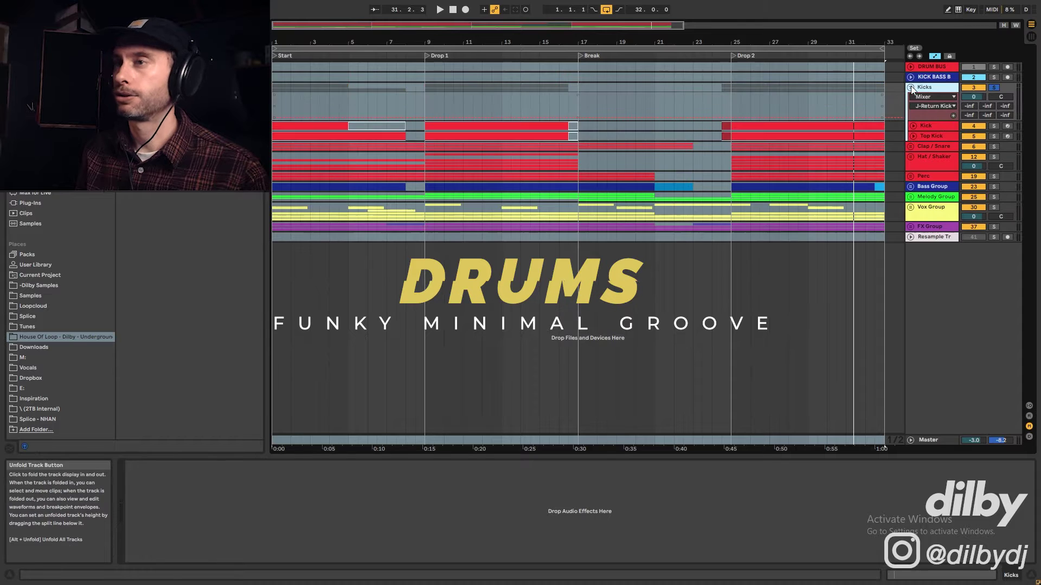
left_click(326, 122)
key("space")
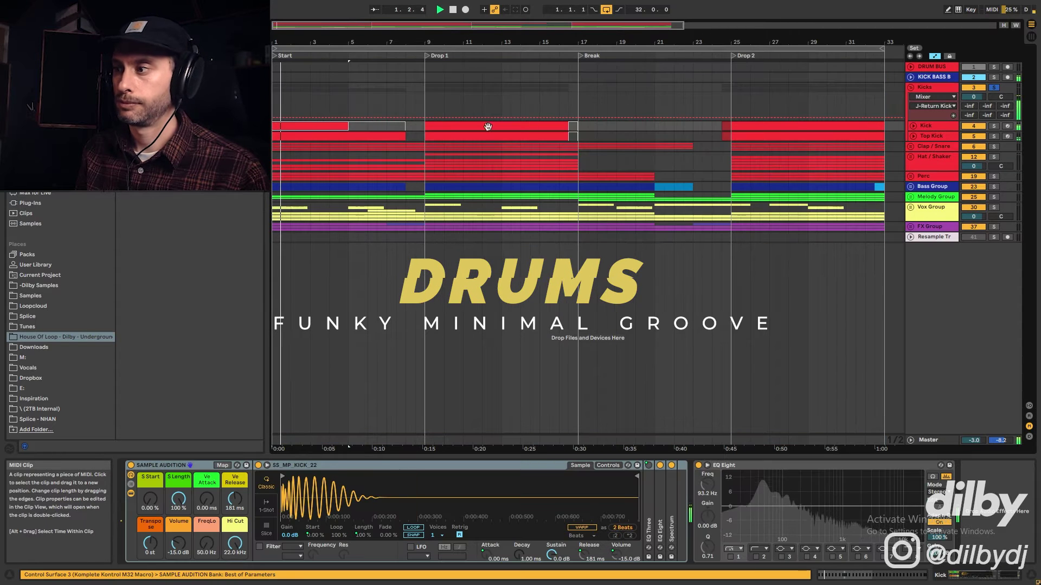
left_click(994, 137)
left_click(337, 136)
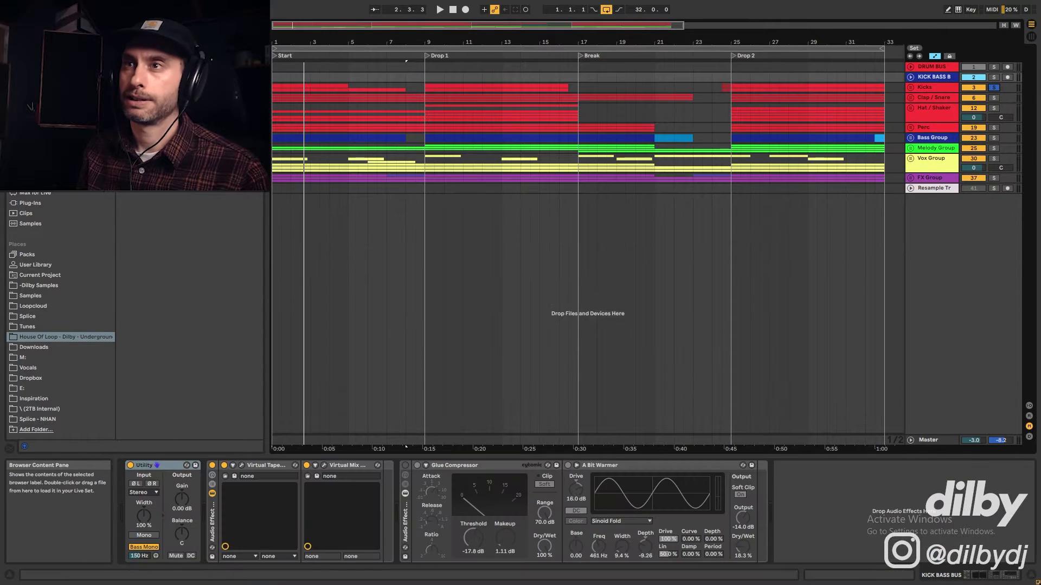
left_click(911, 87)
key("space")
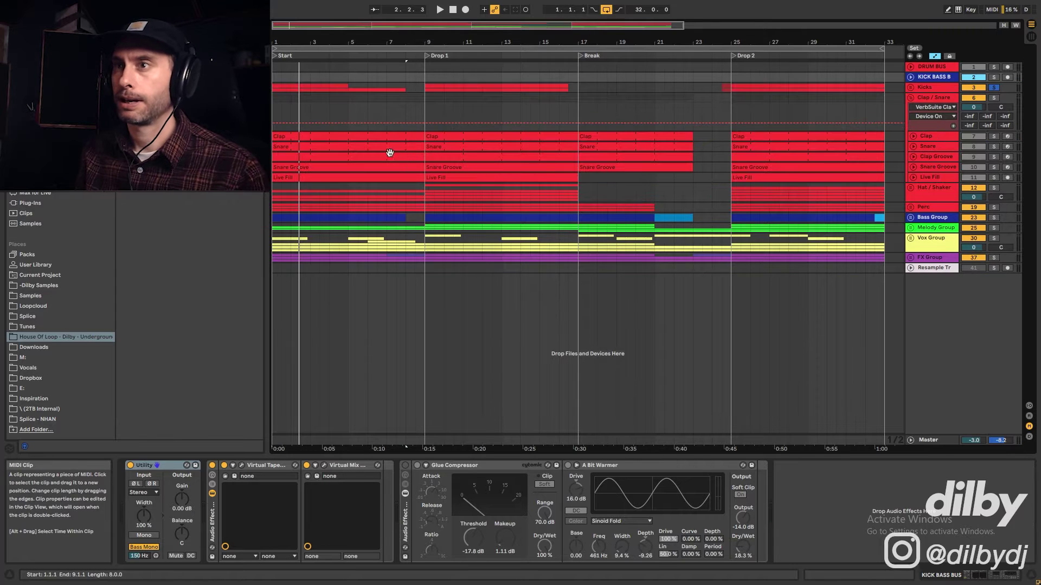
- Audition the Clap and Snare tracks in solo from the start of the arrangement, first individually and then together
left_click(323, 135)
left_click(994, 136)
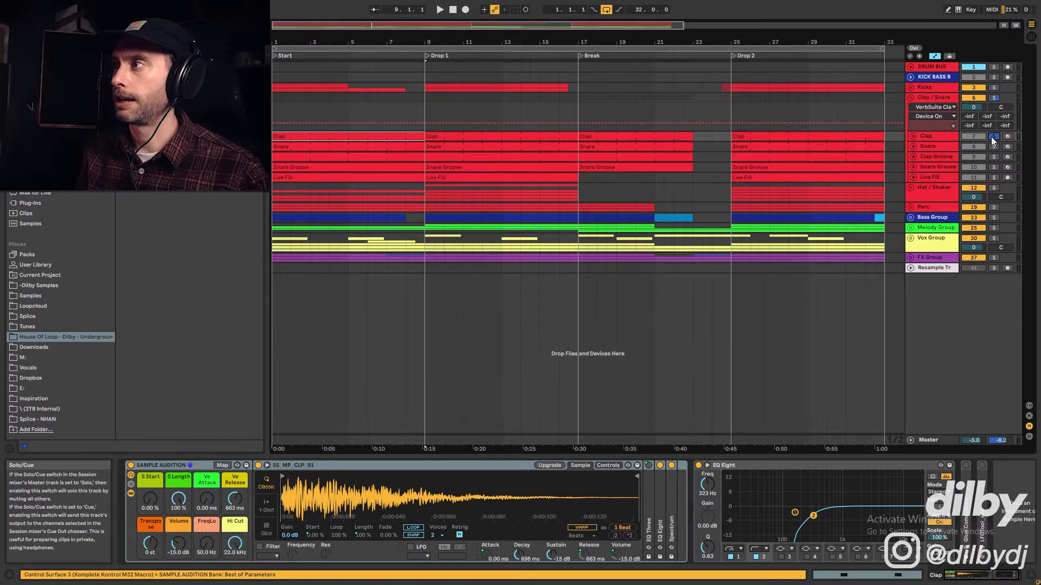
key("space")
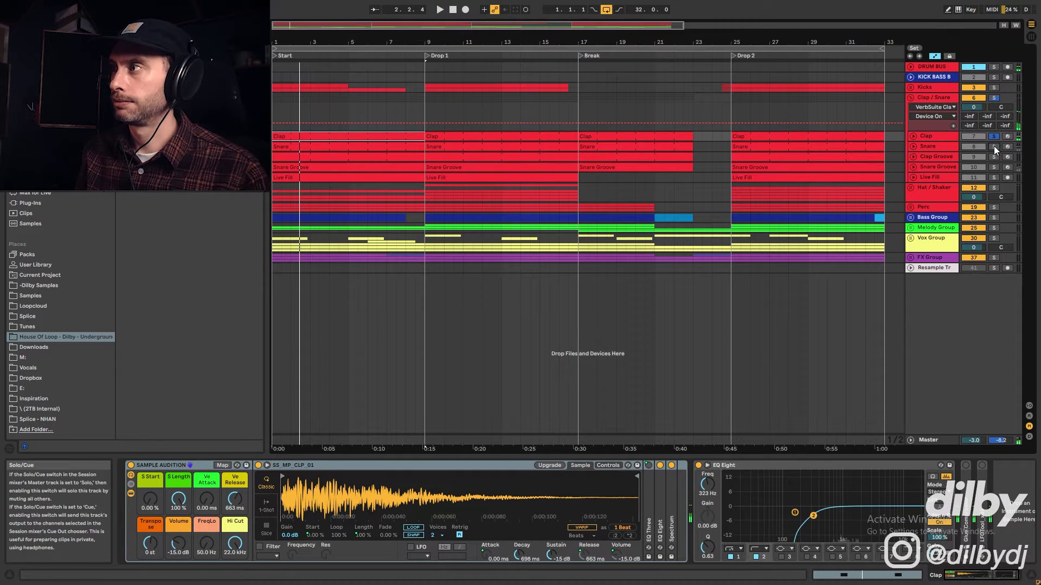
key("space")
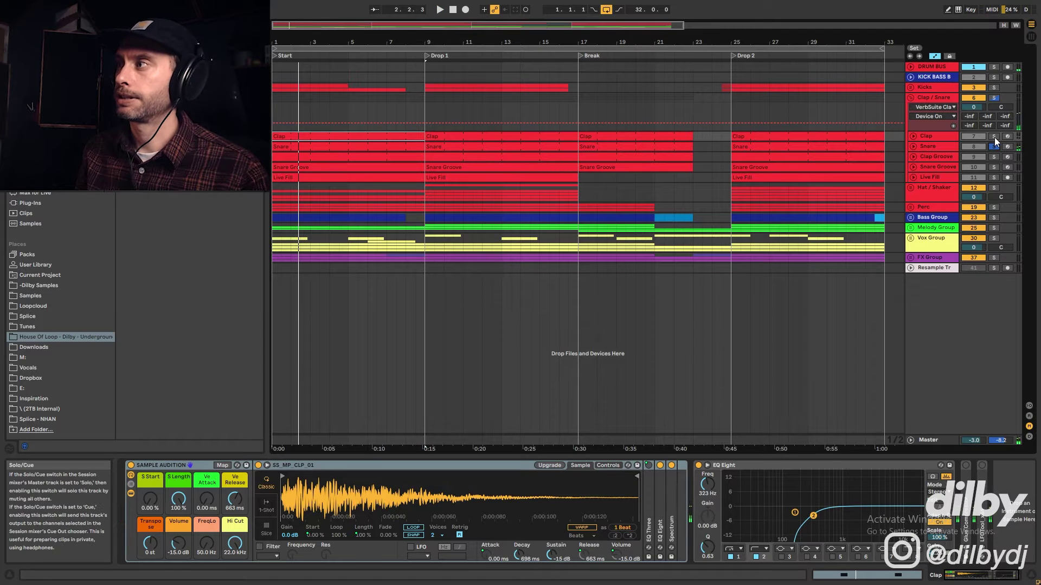
key("space")
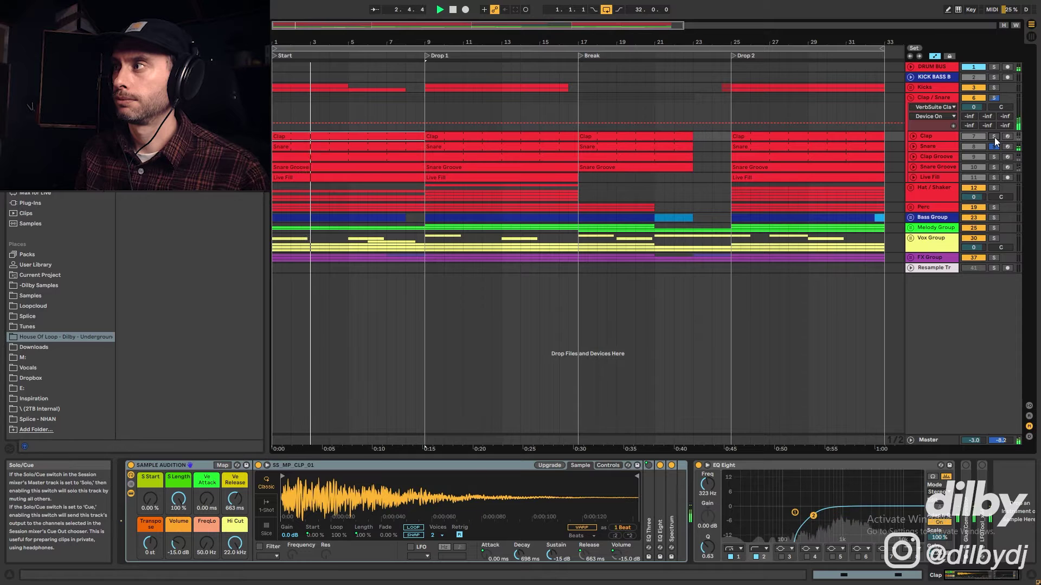
key("space")
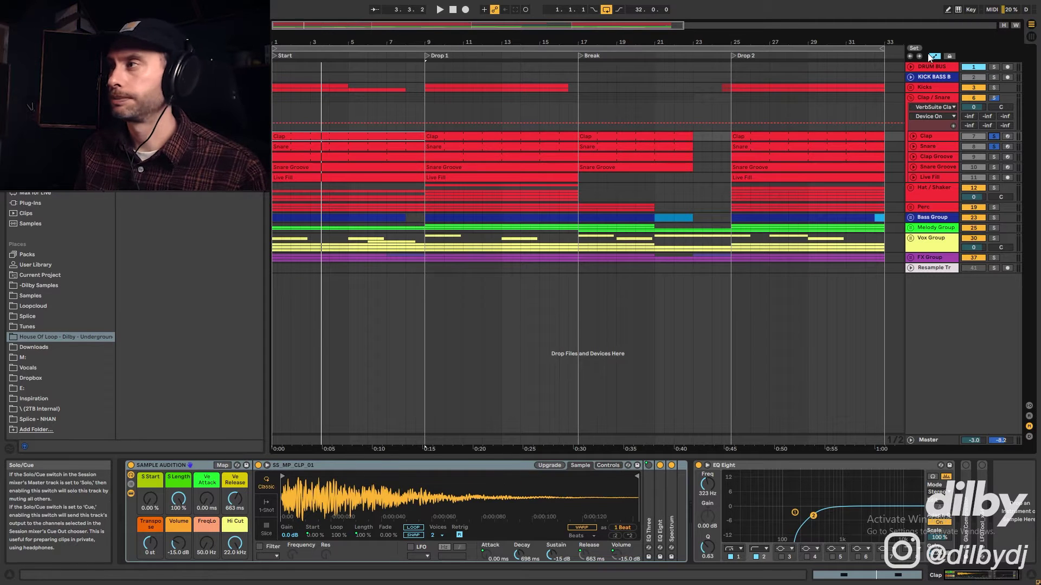
- Solo the Clap Groove track, unfold it to see its notes, and play it back
left_click(993, 157)
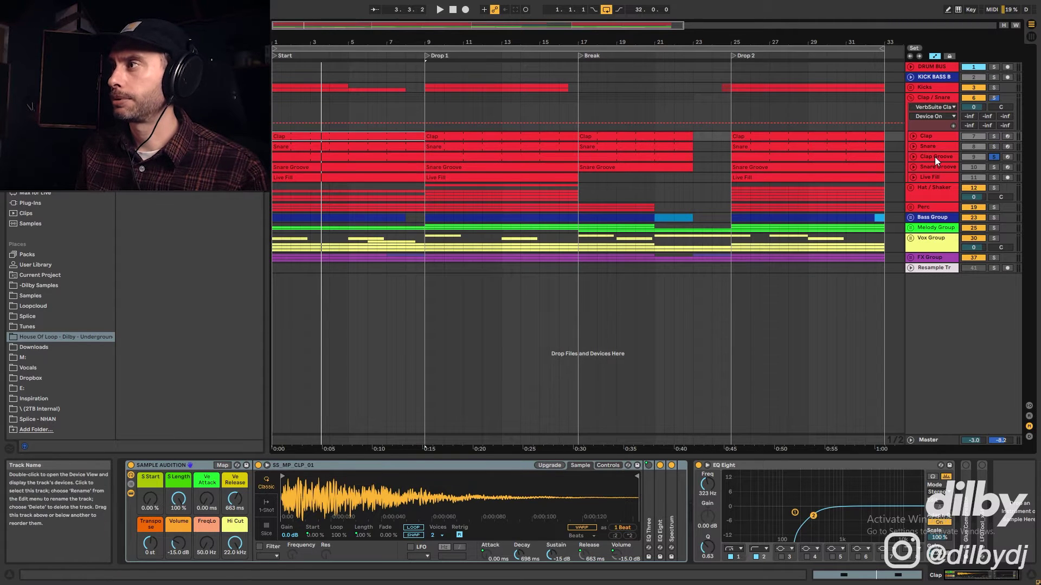
left_click(913, 156)
key("space")
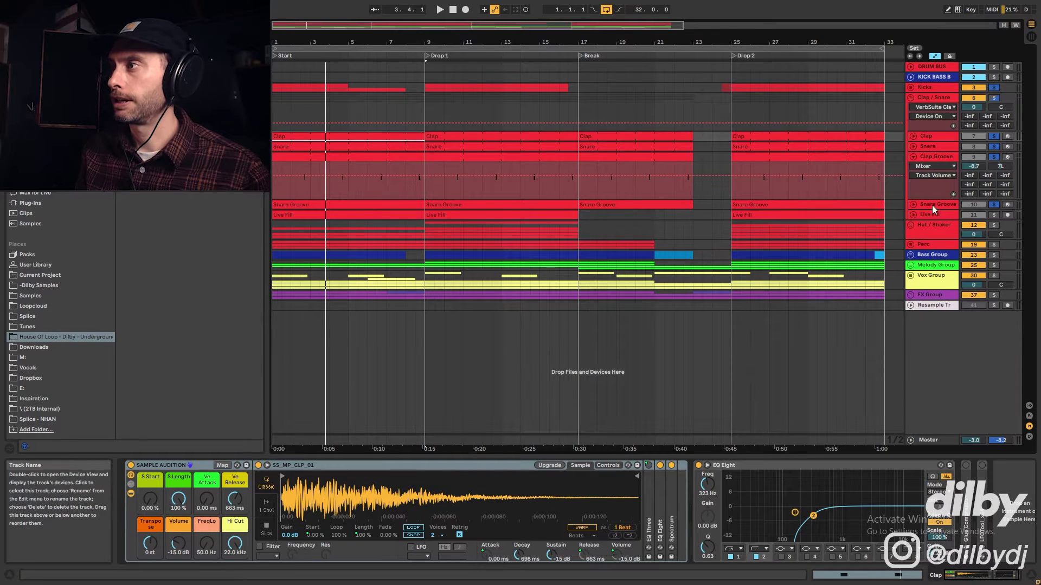
- Unfold the Snare Groove track in place of Clap Groove and play it from the start together with the soloed kicks, clap and snare
left_click(913, 204)
left_click(912, 157)
left_click(299, 165)
key("space")
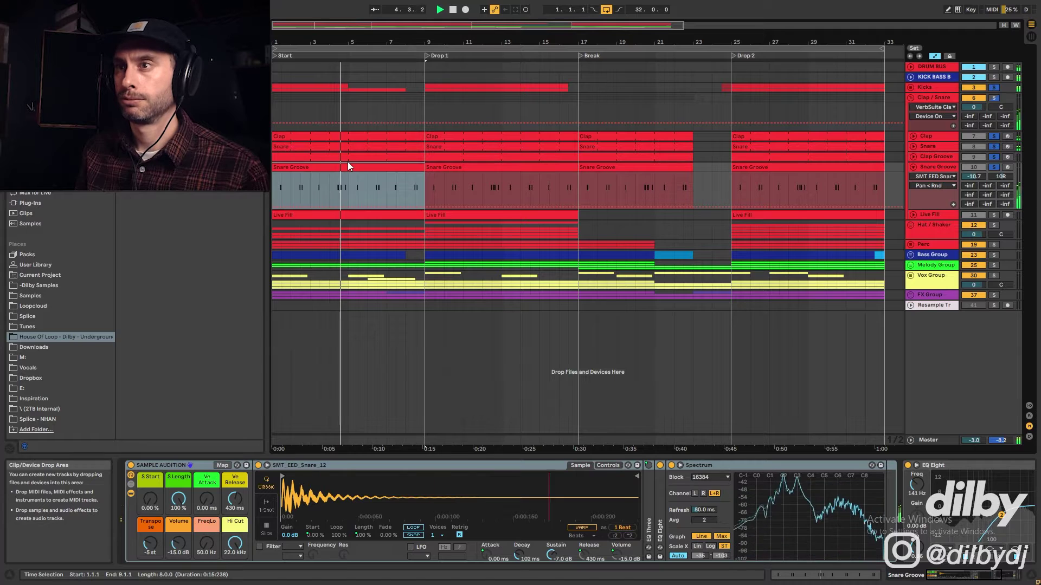
key("space")
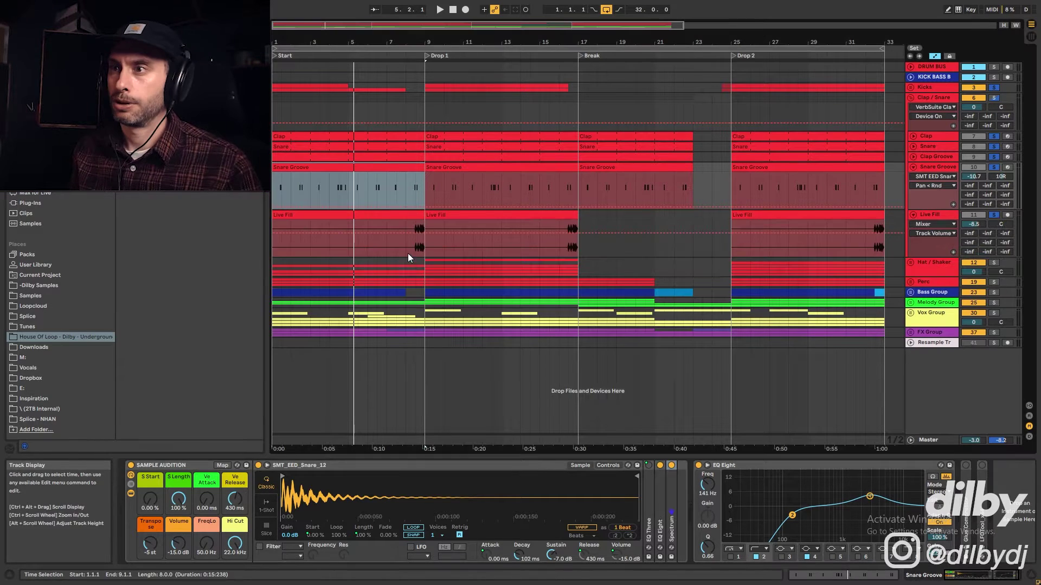
- Audition the live fill and the Drum Bus send automation leading into Drop 1, and collapse the Drum Bus track
left_click(408, 246)
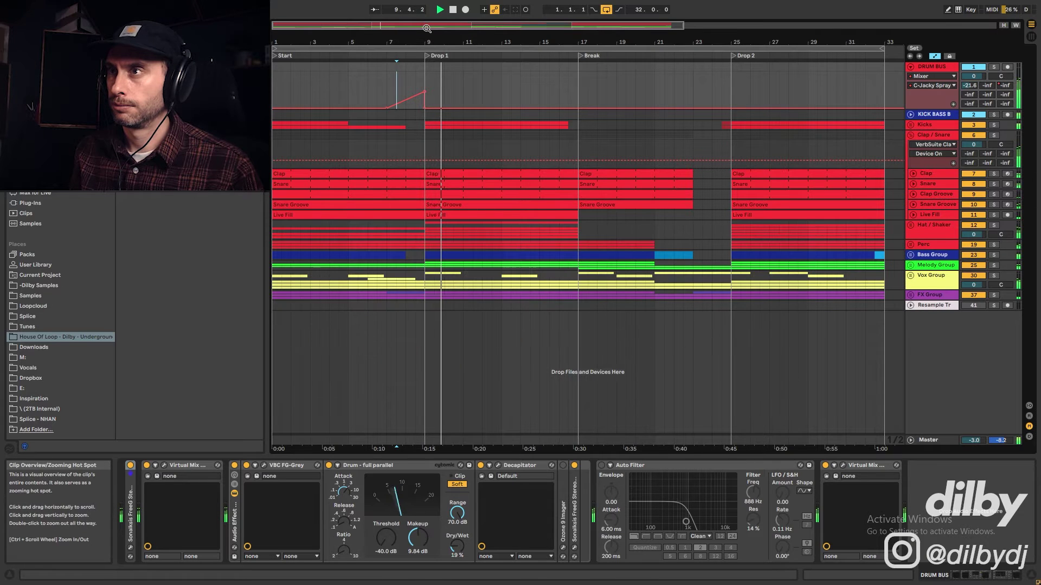
key("space")
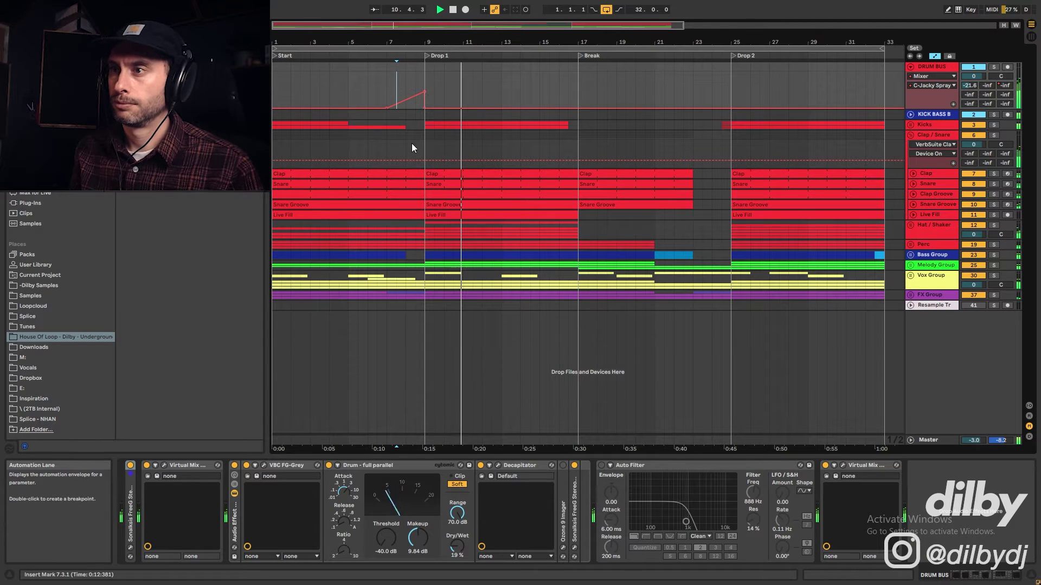
left_click(911, 66)
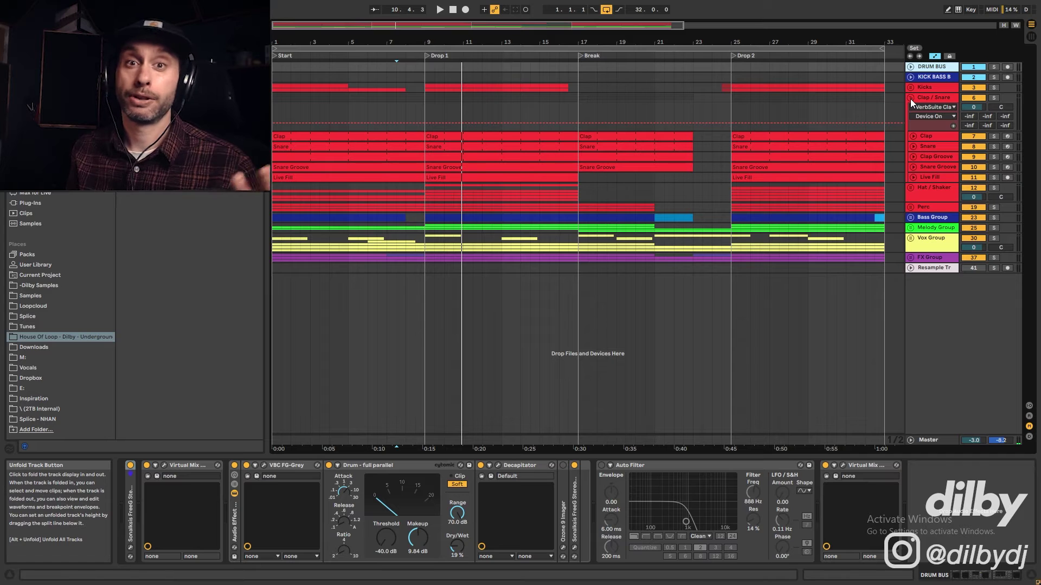
- Collapse the Clap / Snare group and audition the Noisy Hat track of the Hat / Shaker group in solo
left_click(911, 98)
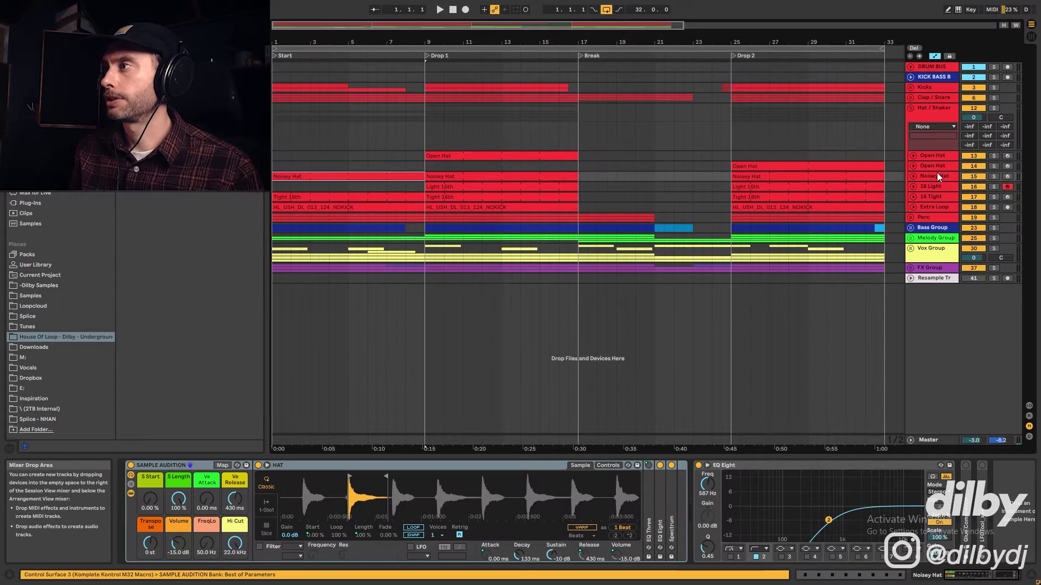
left_click(938, 176)
left_click(993, 177)
key("space")
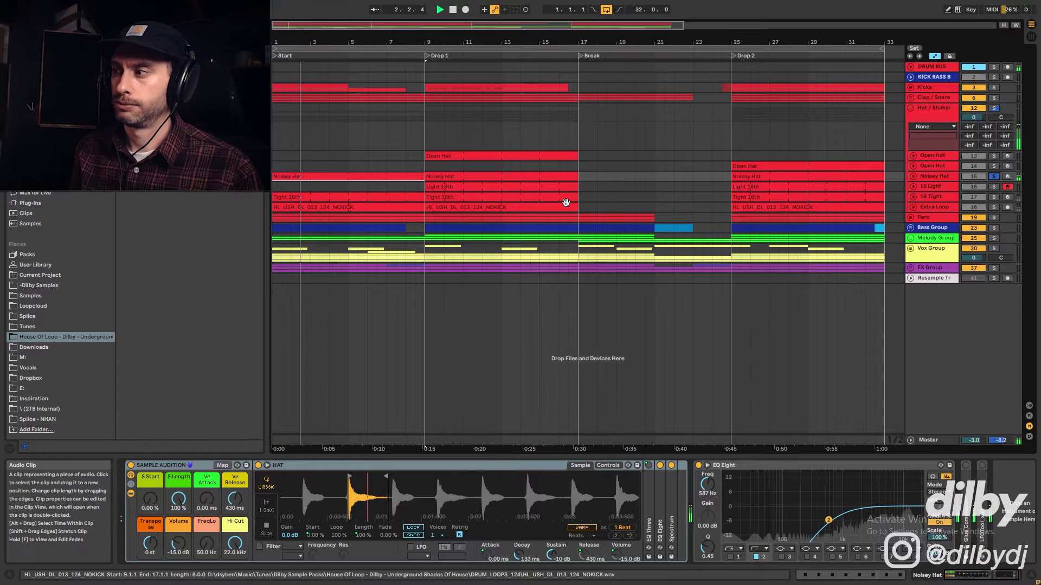
key("space")
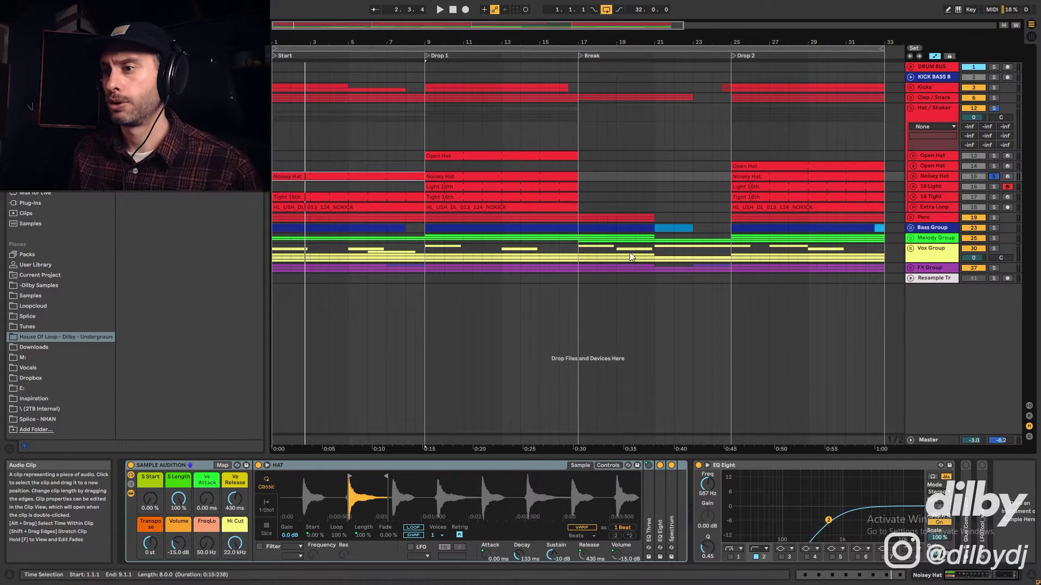
- Solo the 16 Light hat track and play its clip from the start of Drop 1
left_click(932, 187)
left_click(994, 197)
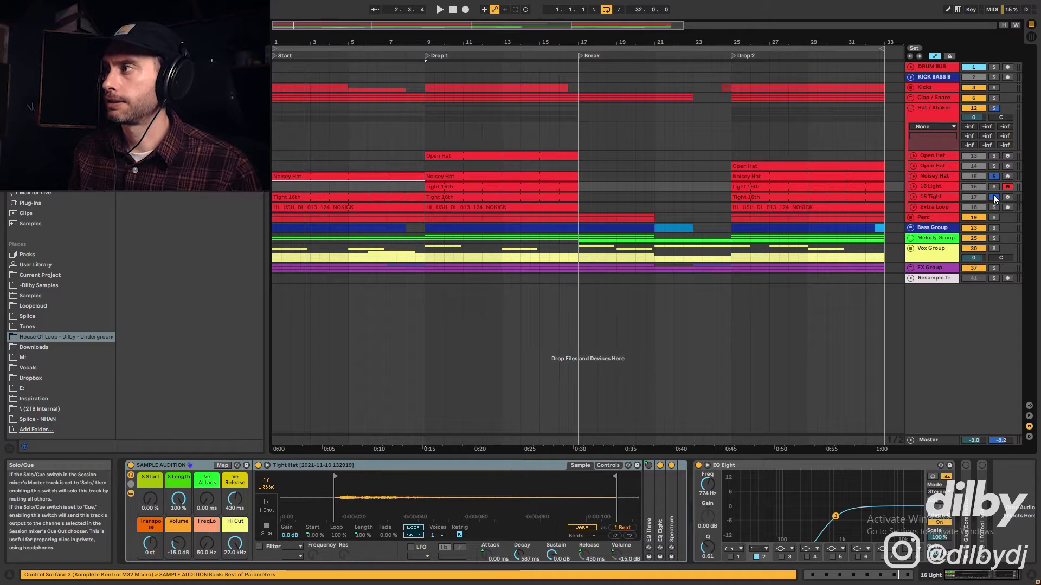
left_click(994, 186)
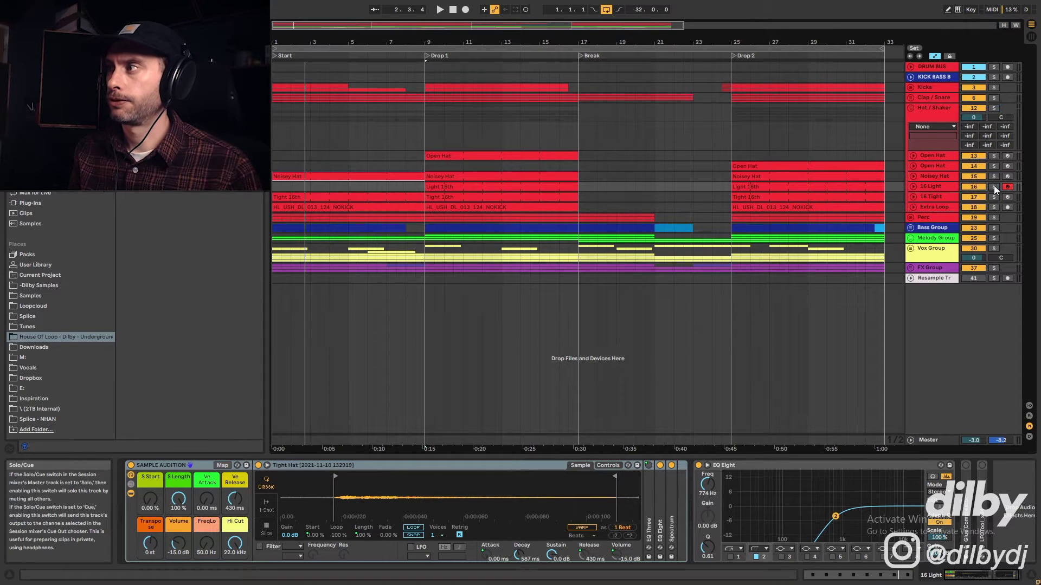
left_click(492, 187)
key("space")
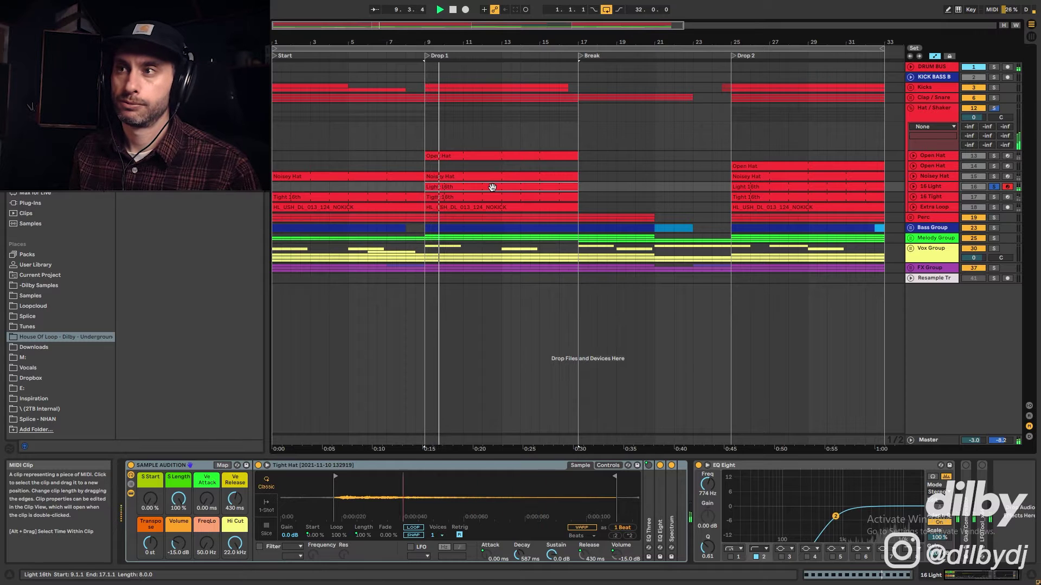
- Solo the 16 Tight hat track instead and audition it from the start of Drop 1
left_click(993, 198)
key("space")
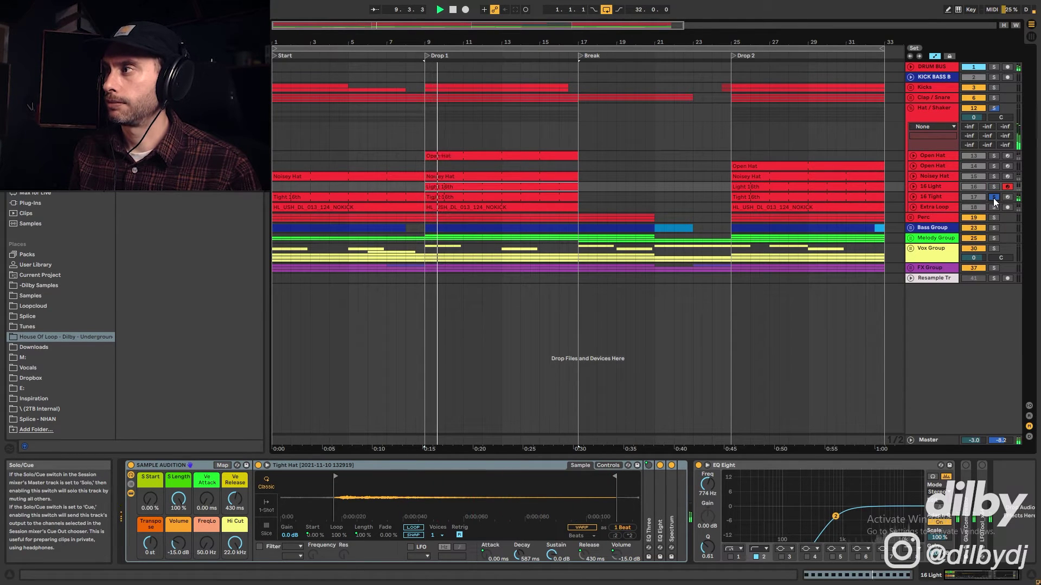
key("space")
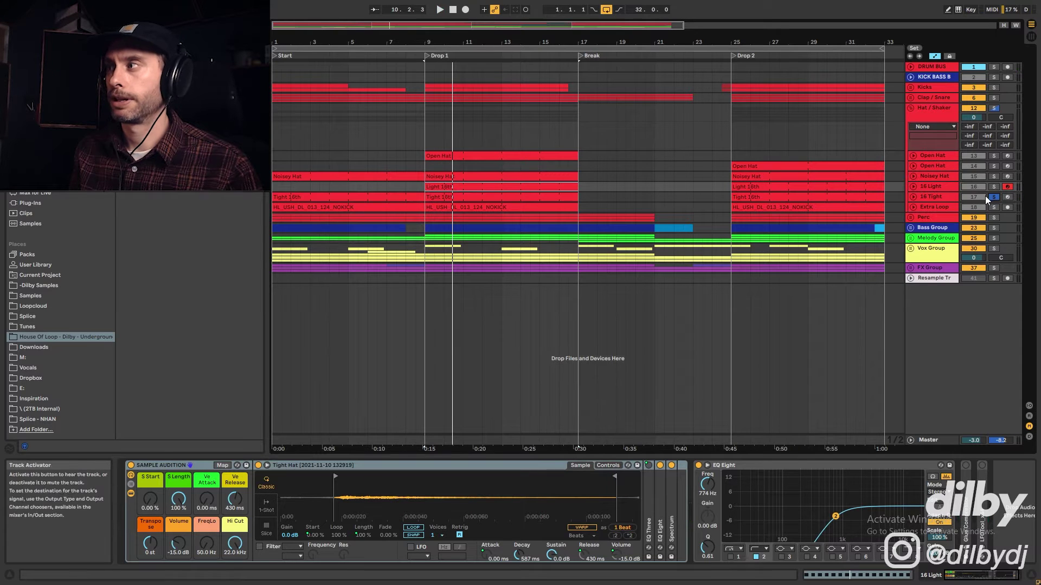
- Audition the 16 Tight hat in solo from Drop 1, adding the 16 Light and Noisy Hat tracks to the solo one by one
key("space")
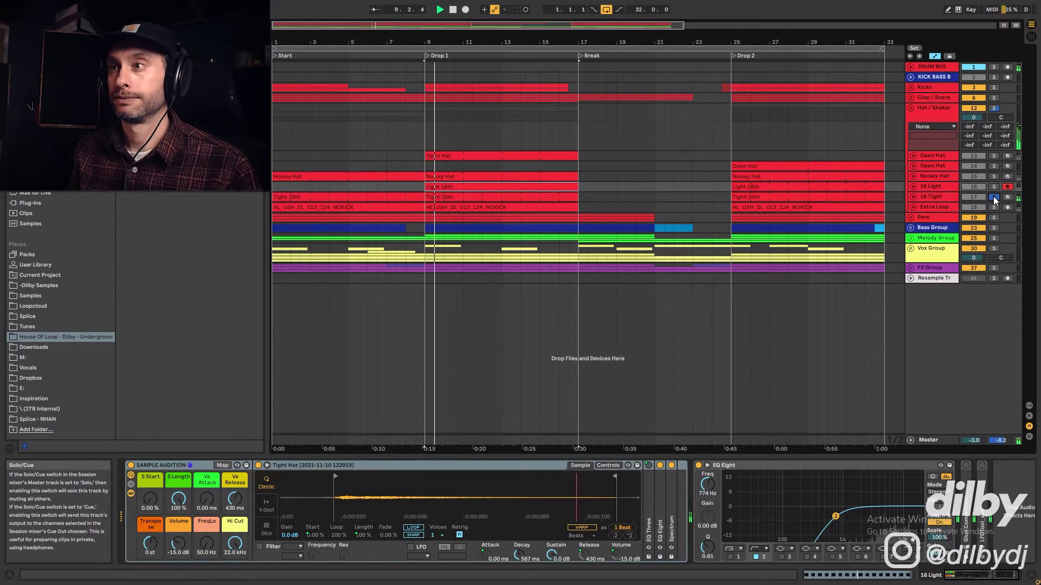
key("space")
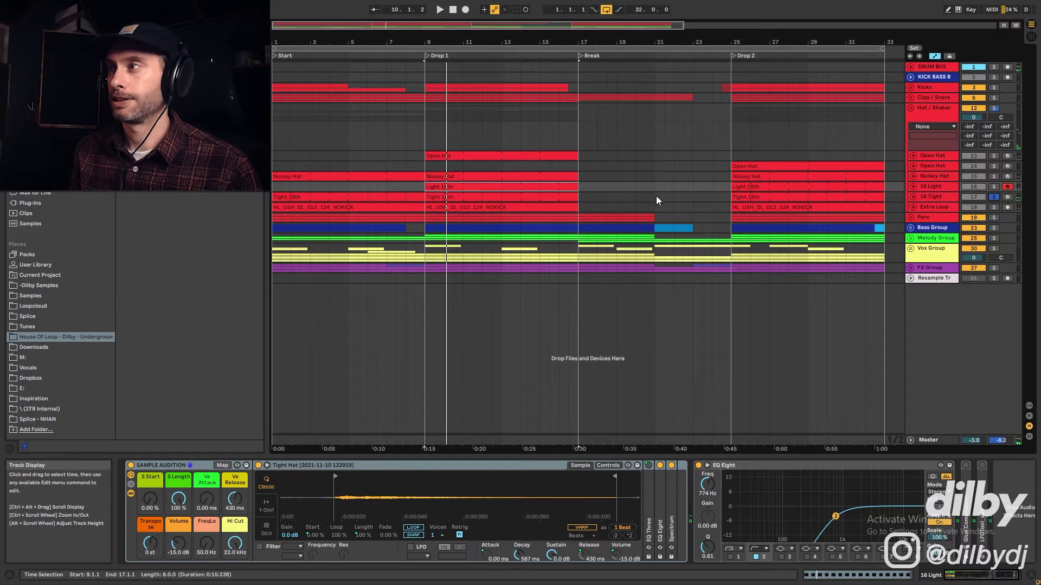
left_click(993, 186)
key("space")
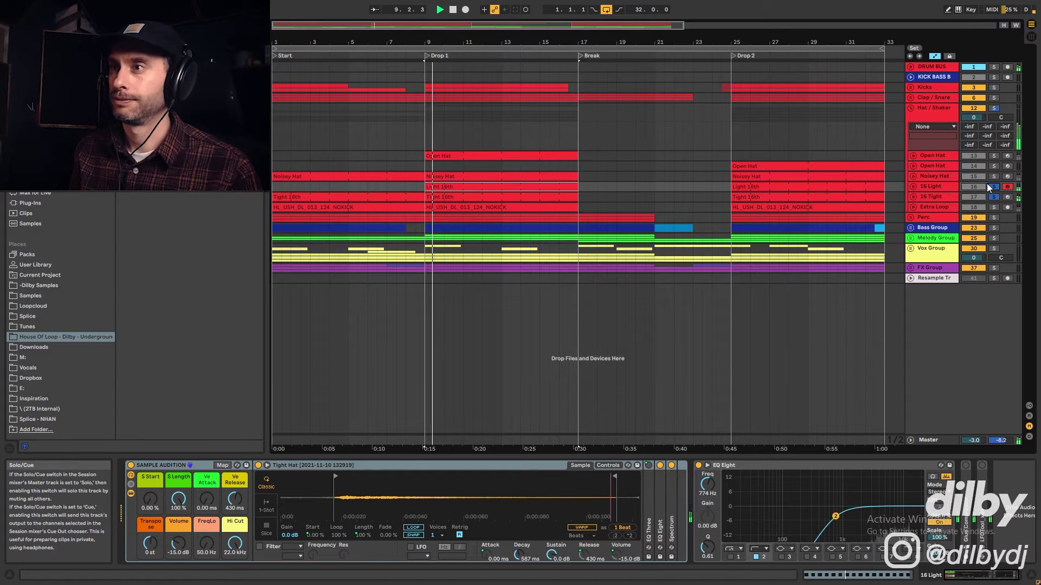
left_click(993, 176)
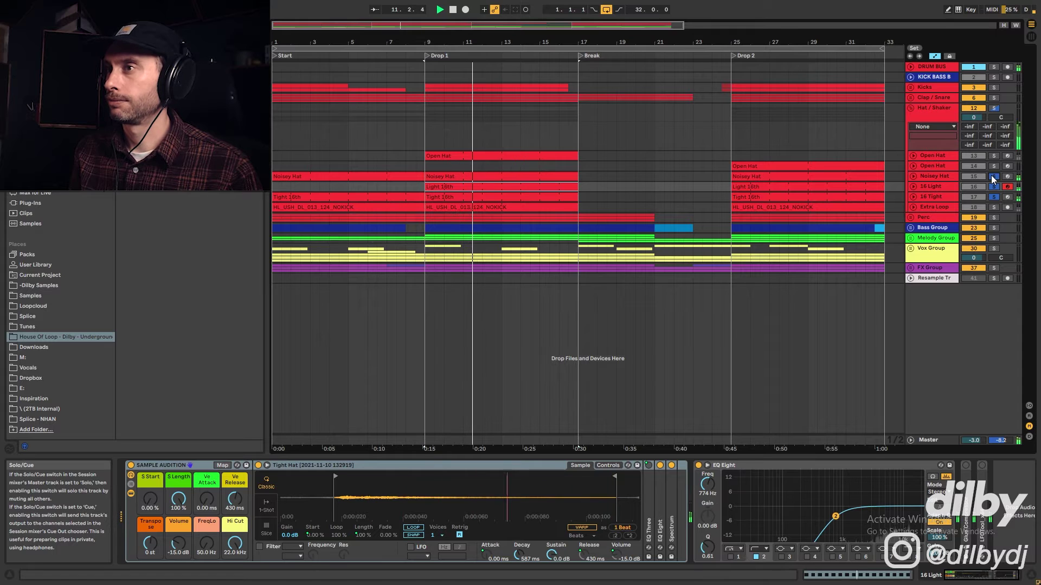
key("space")
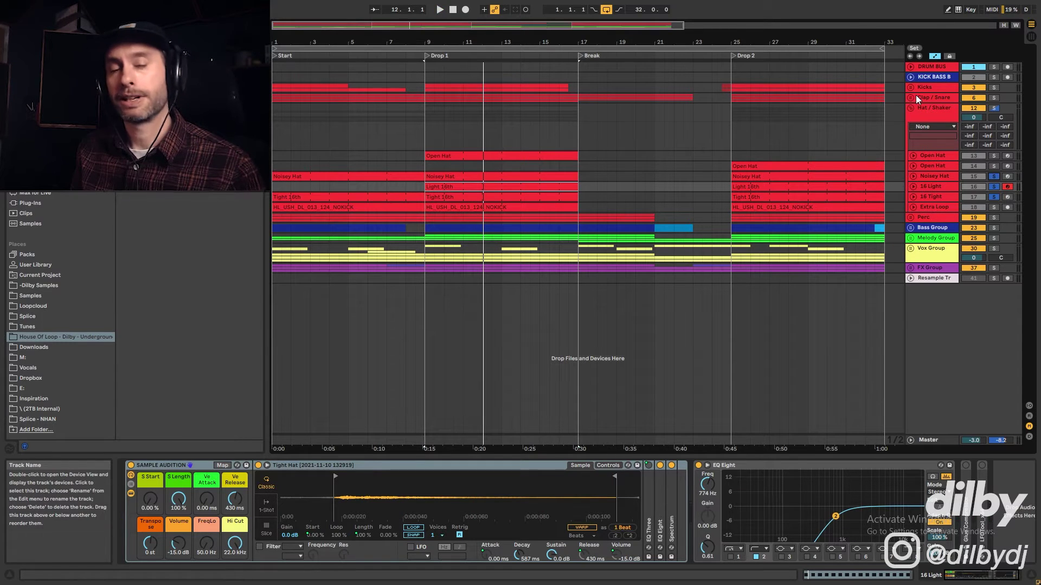
- Expand the Clap / Snare group and audition its Snare track together with the soloed hats
left_click(912, 95)
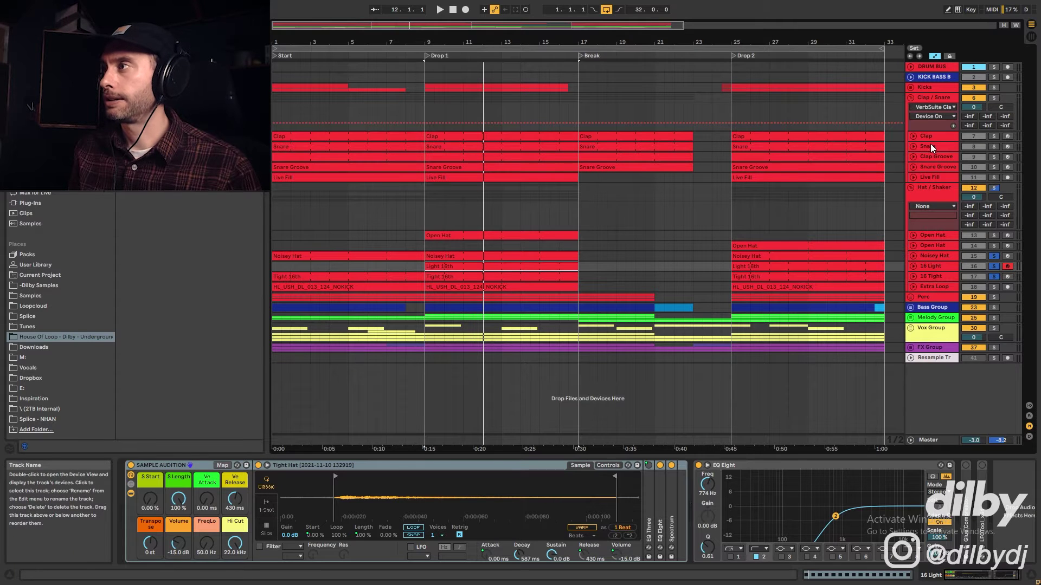
left_click(993, 148)
key("space")
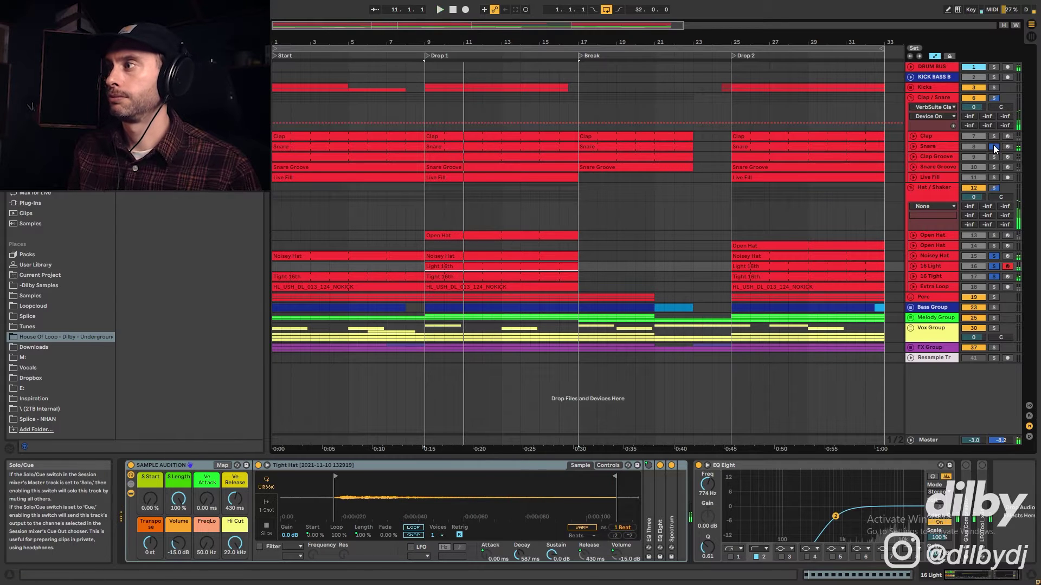
- Add the Drop 1 Open Hat track to the solo, play it with the other drums and open its clip's notes
left_click(487, 235)
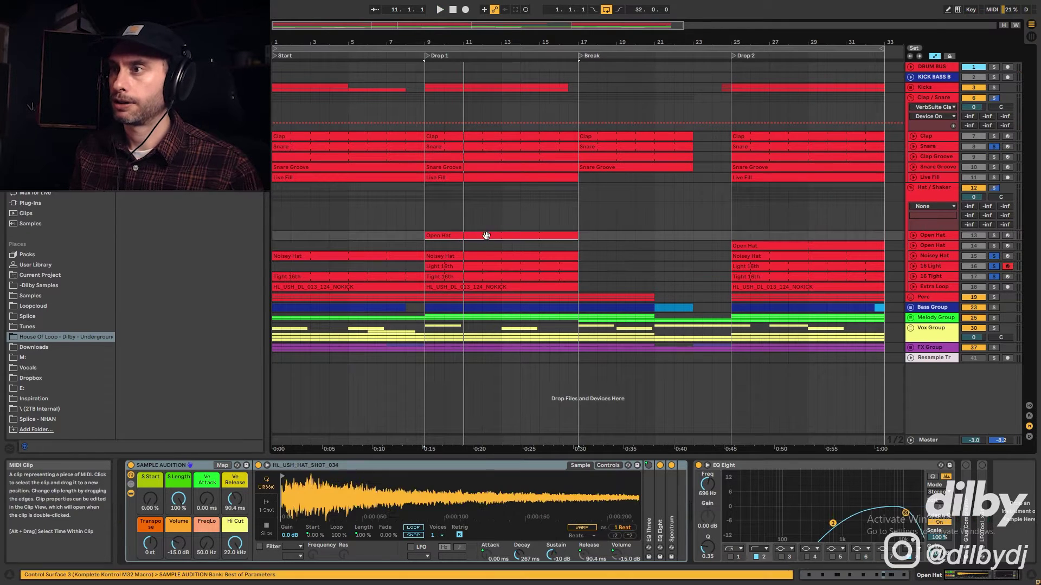
left_click(994, 237)
key("space")
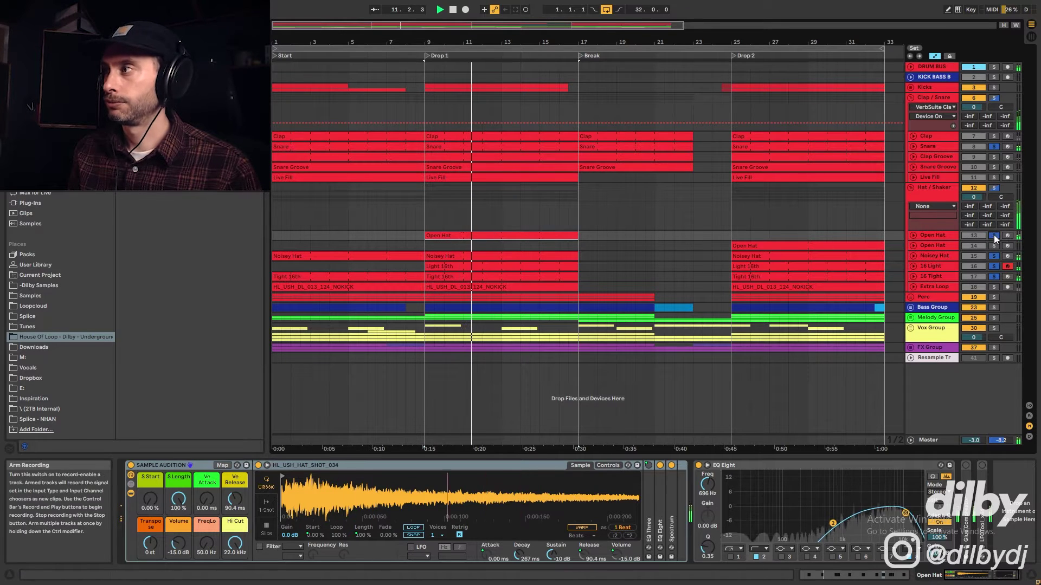
double_click(468, 235)
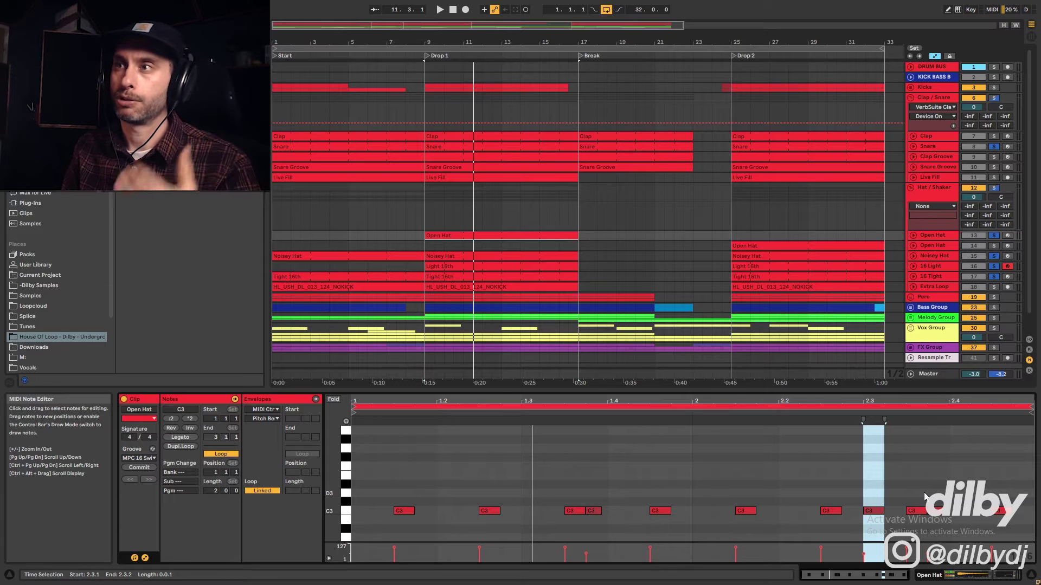
- Solo the Clap / Snare and Kicks groups and audition them with the Drop 1 Open Hat track
left_click(994, 97)
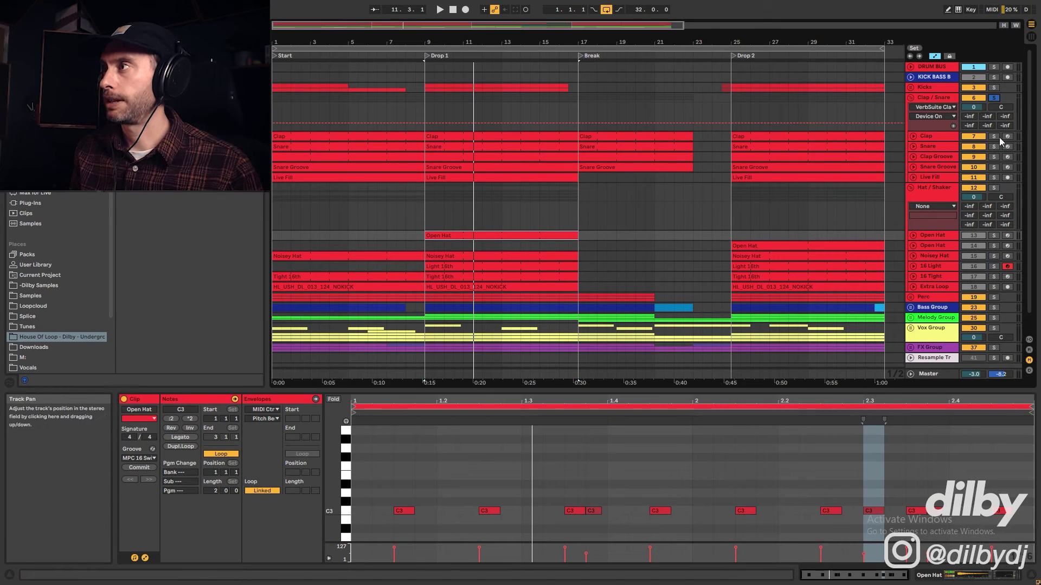
left_click(994, 88, "ctrl")
key("space")
left_click(993, 235, "ctrl")
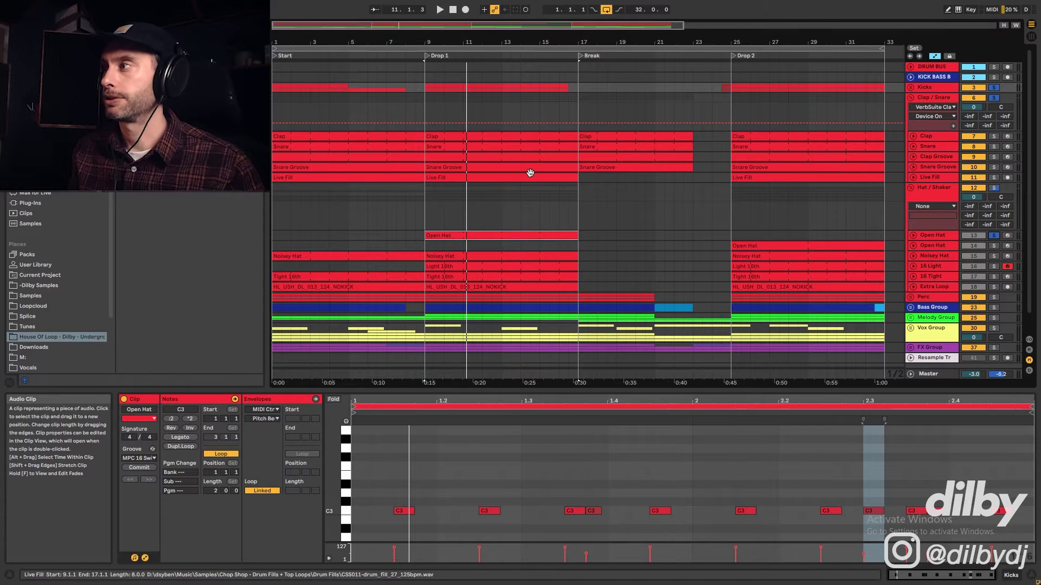
- Open the Open Hat clip in Drop 2 and audition it with the soloed kicks and claps
left_click(777, 247)
key("space")
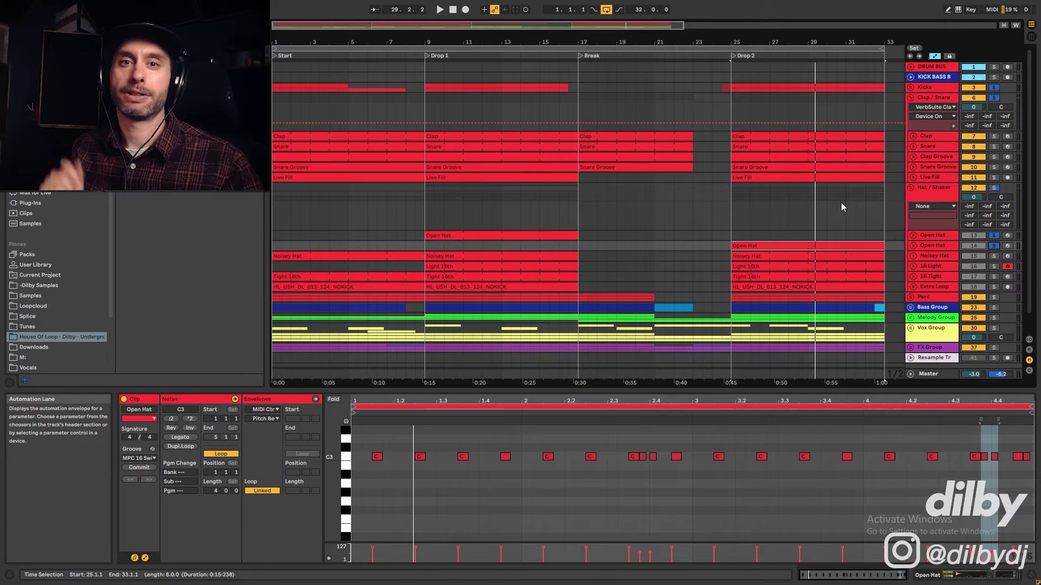
- Open the Extra Loop clip in Drop 2, select its whole sample and choose the MPC 16 Swing-60 groove
left_click(787, 286)
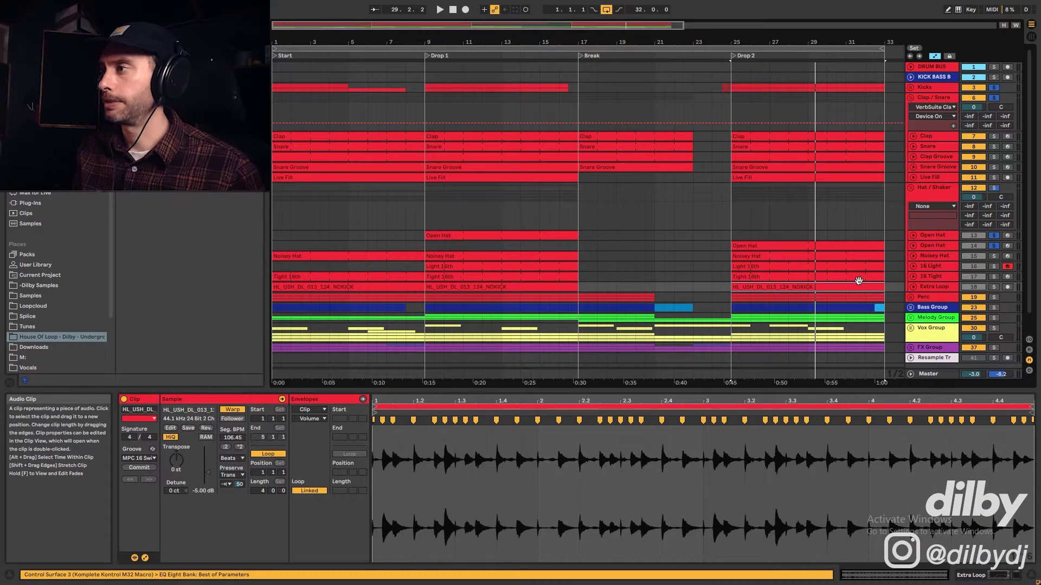
left_click(721, 472)
key("ctrl+a")
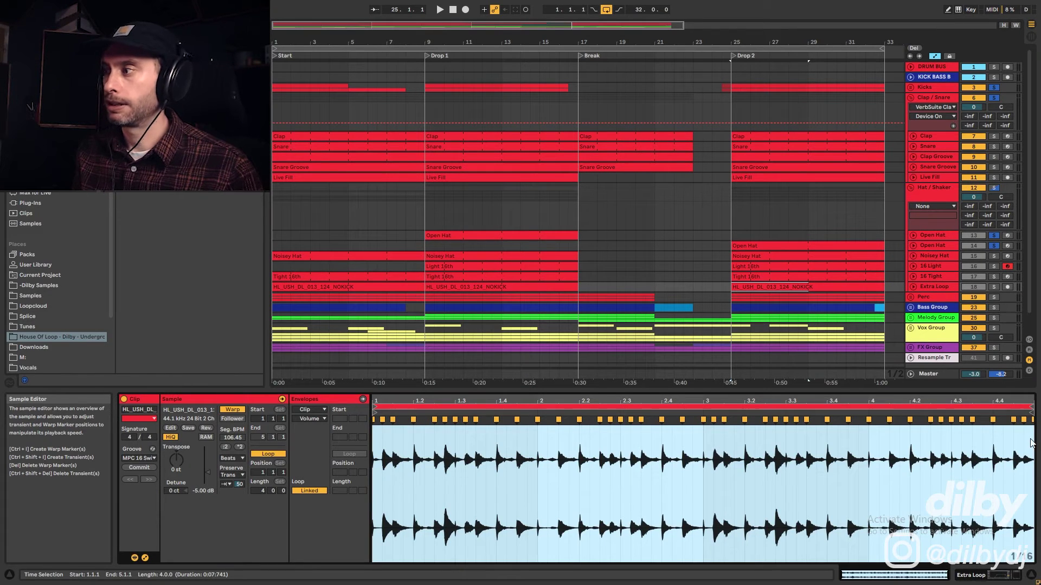
left_click(151, 458)
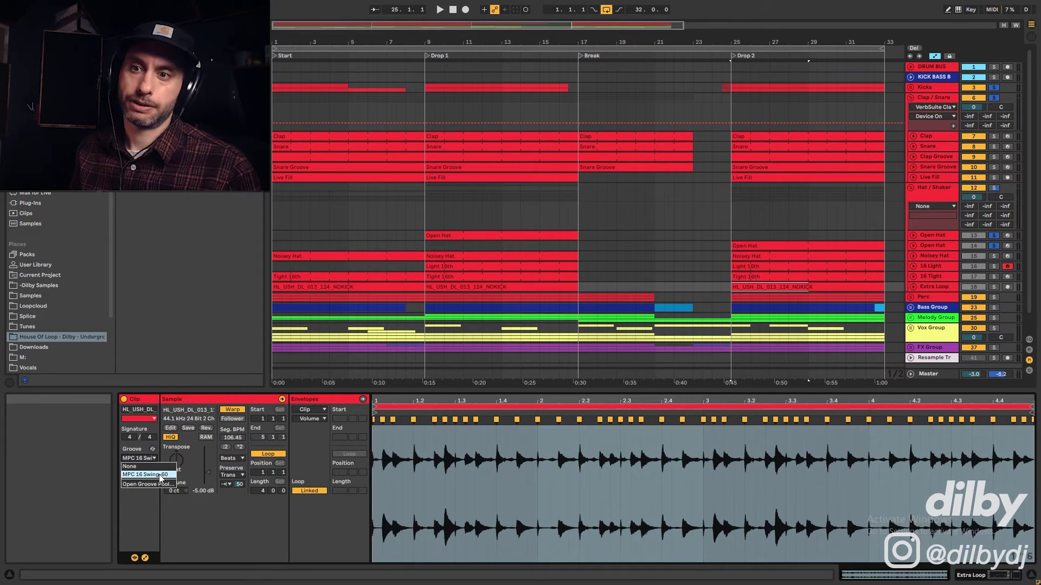
left_click(158, 474)
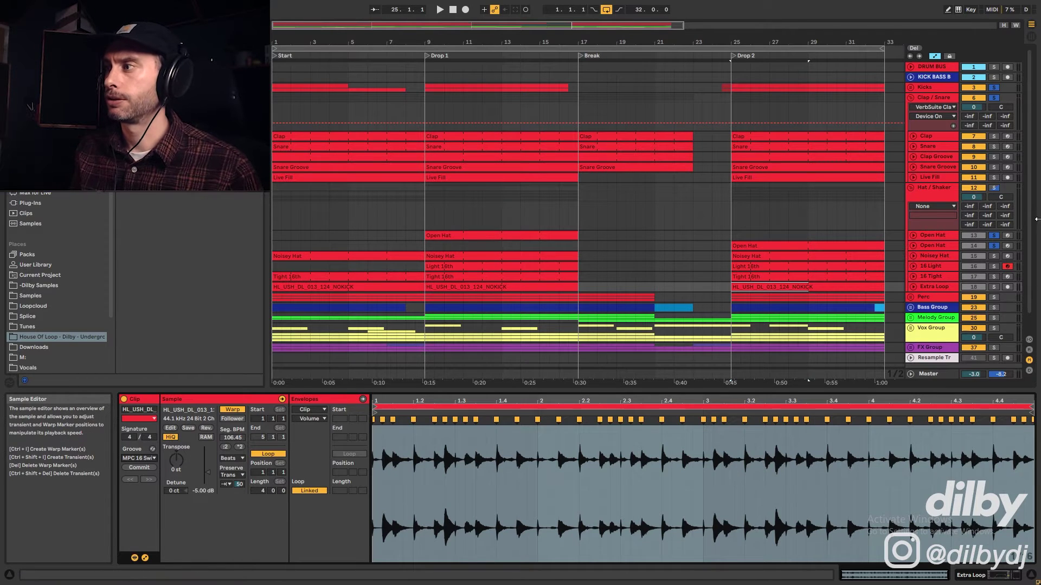
- Add the whole Hat / Shaker group to the solo and audition it from the start of Drop 2
left_click(993, 188)
key("space")
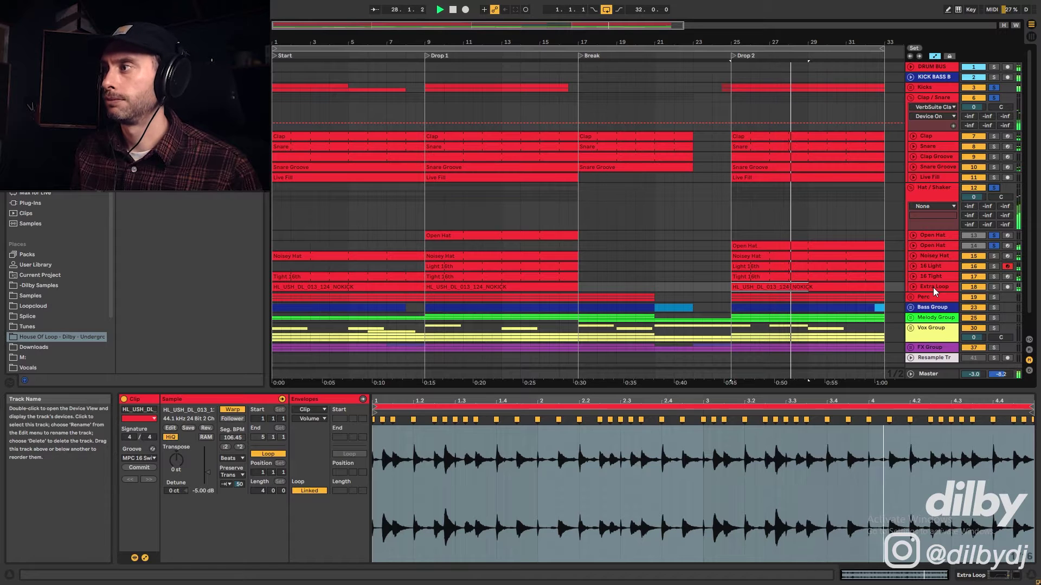
key("space")
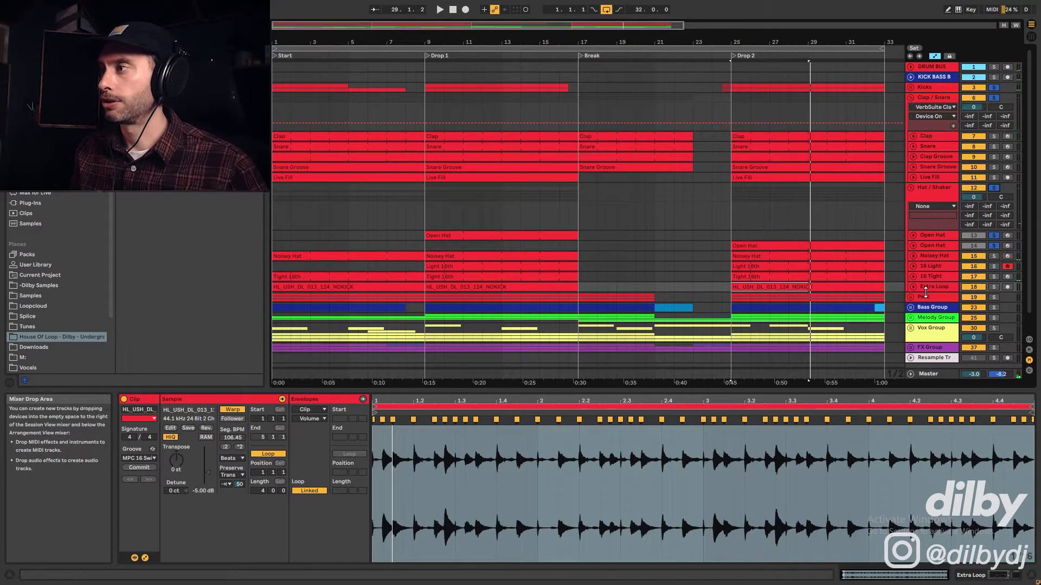
- Expand the Perc group, solo its Low Tom track, show the track's devices and audition it from Drop 2
left_click(911, 297)
scroll(917, 287, "down", 2)
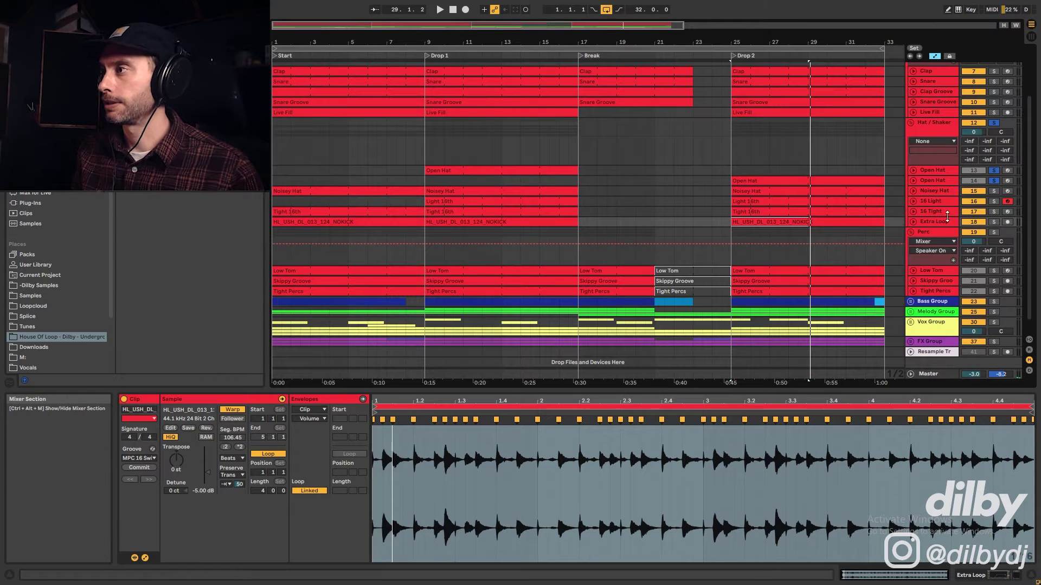
left_click(993, 270)
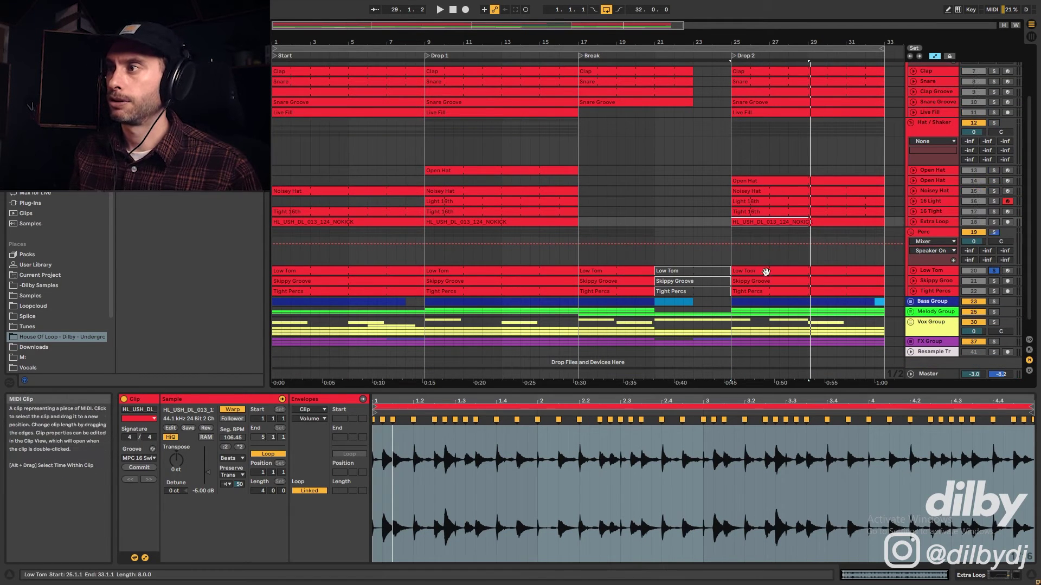
left_click(924, 270)
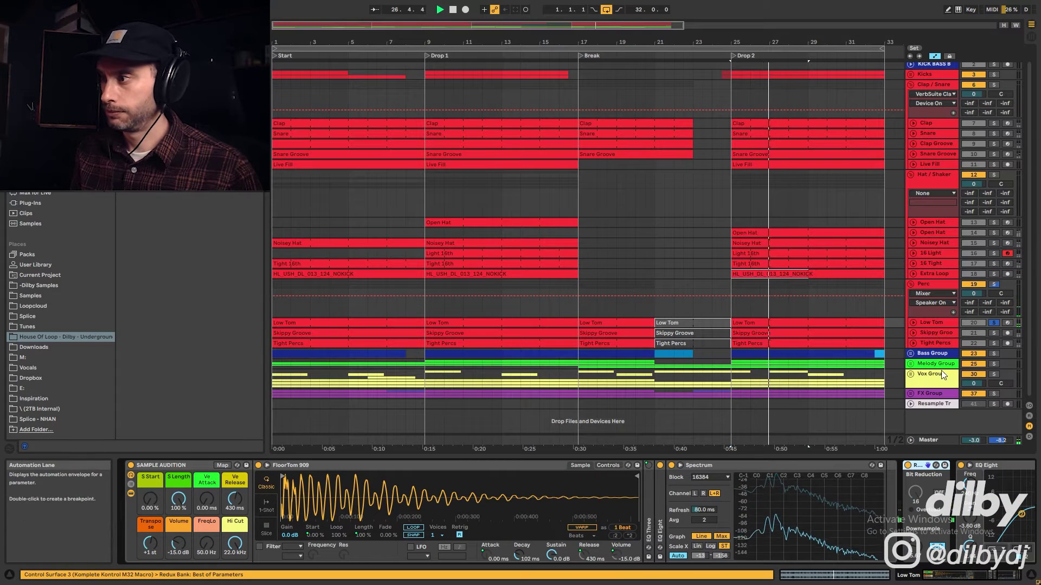
key("space")
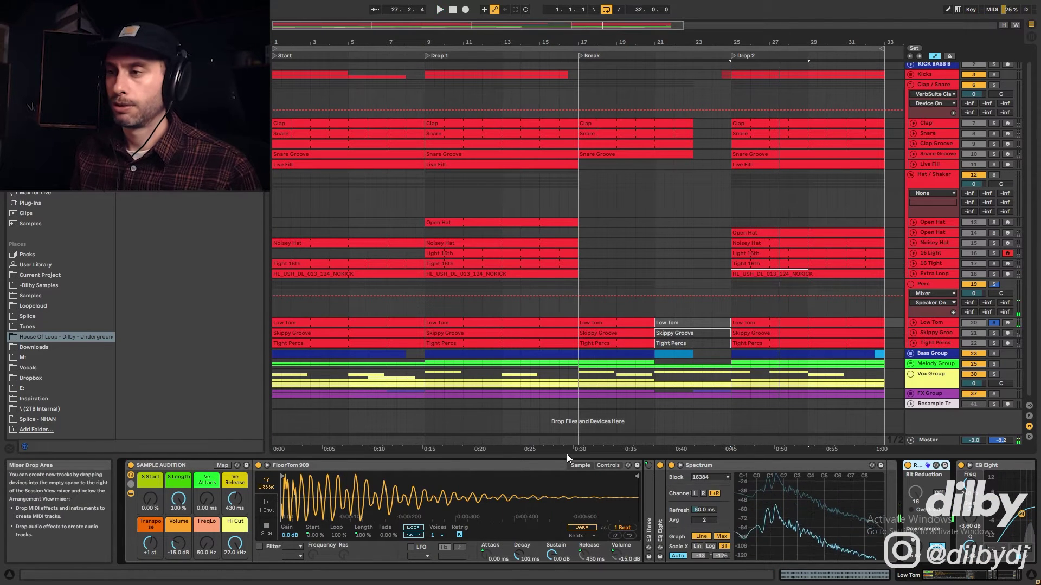
- Collapse the Low Tom's Spectrum device and compare the tom's sound with the Redux effect bypassed and active
double_click(699, 466)
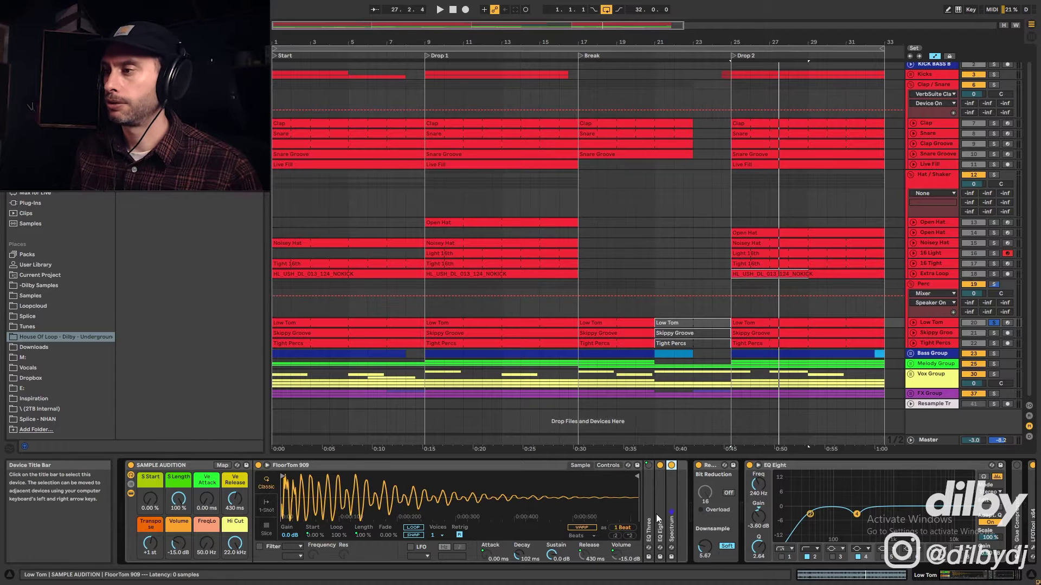
key("space")
left_click(698, 465)
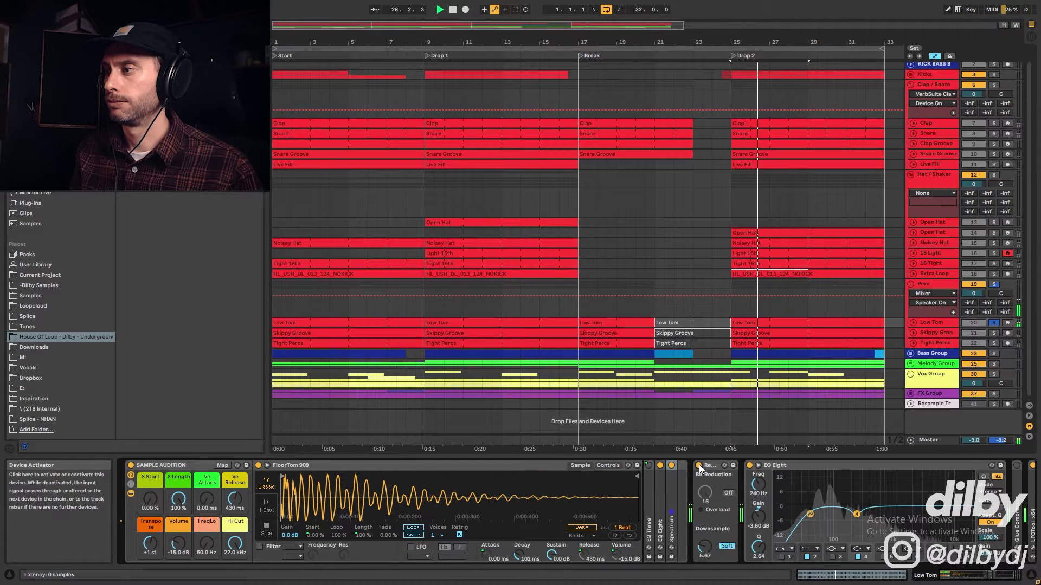
left_click(698, 465)
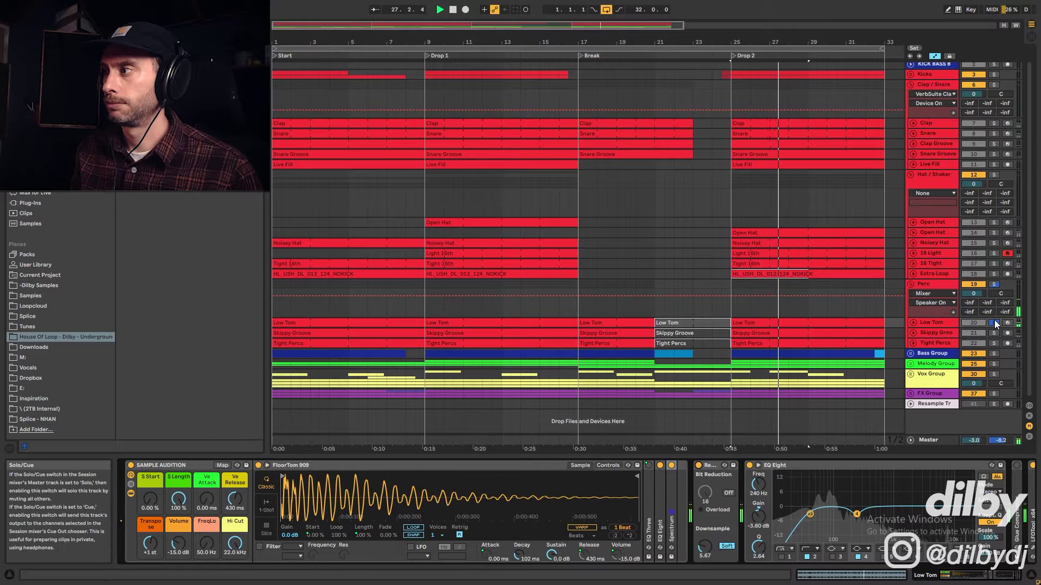
key("space")
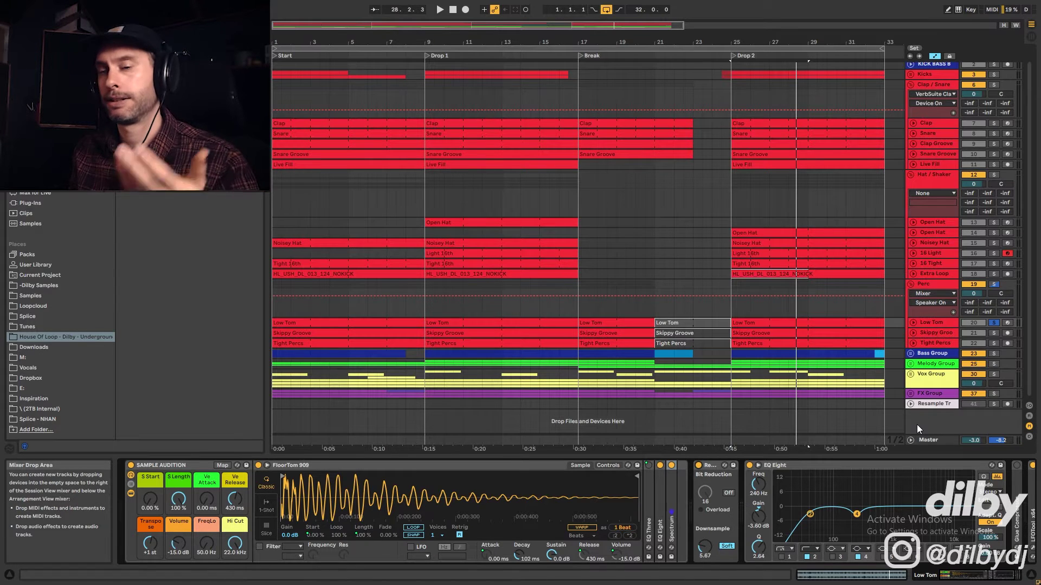
- Add the Kicks group, the Snare track and the Clap / Snare group to the solo and audition them with the Low Tom
left_click(993, 75)
key("space")
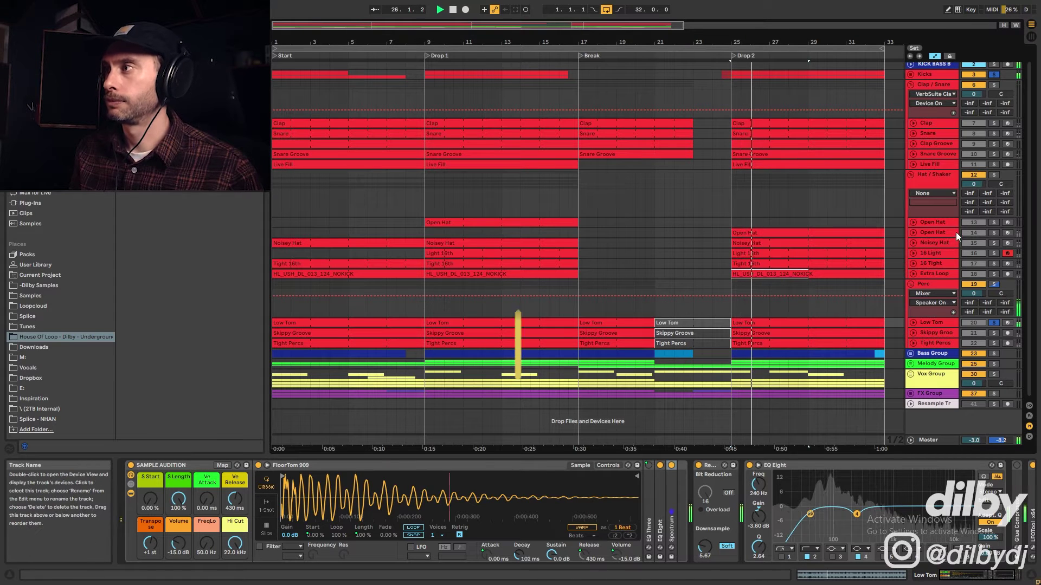
left_click(995, 134)
left_click(994, 84)
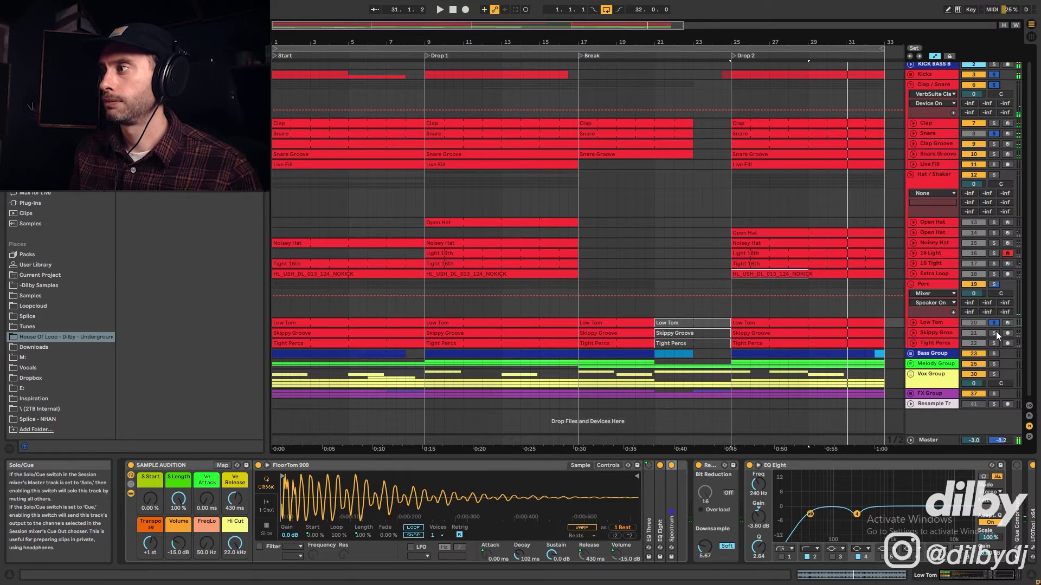
- Solo only the Skippy Groove track and open its Drop 2 clip to examine the sample settings
left_click(993, 333)
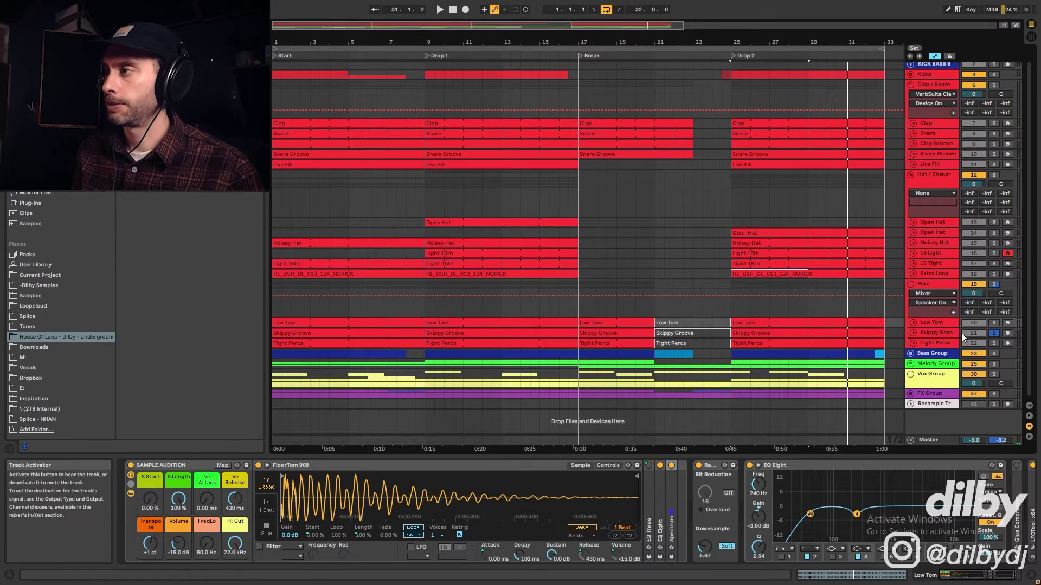
left_click(851, 335)
double_click(843, 330)
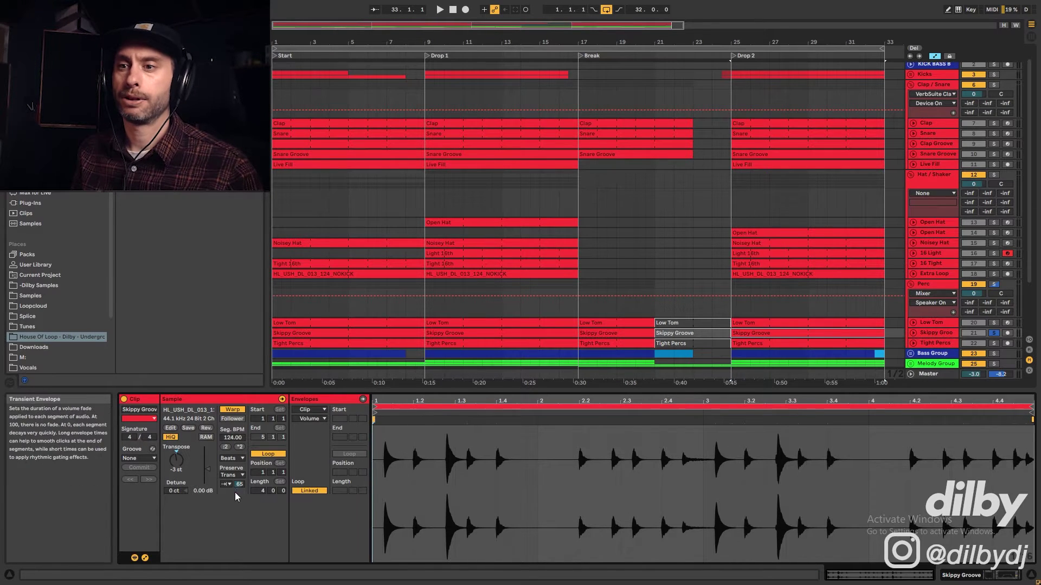
- Show the Skippy Groove track's devices and compare its sound with the Tantra effect bypassed and active
left_click(923, 334)
key("shift+Tab")
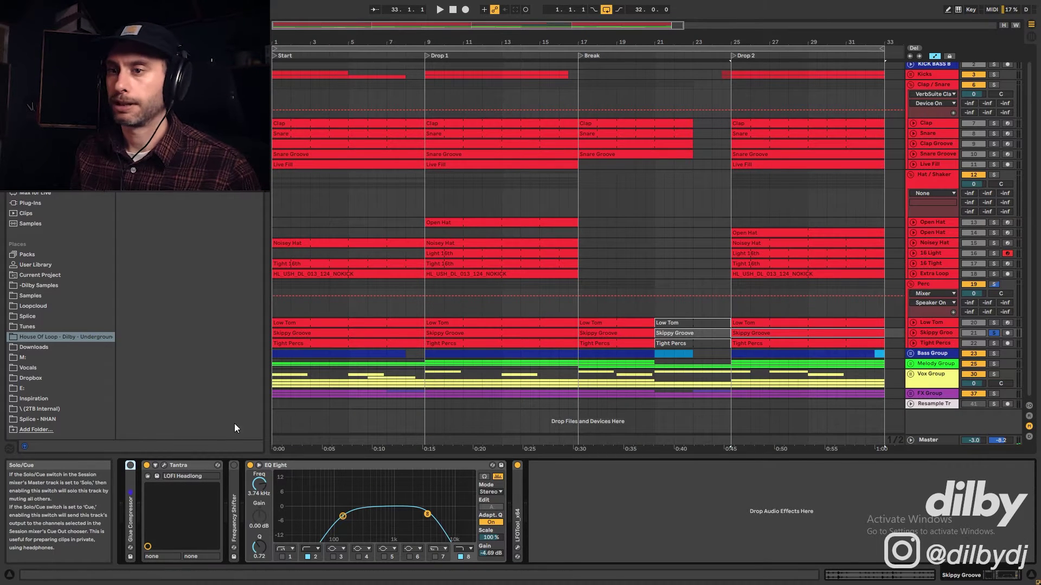
key("space")
left_click(146, 465)
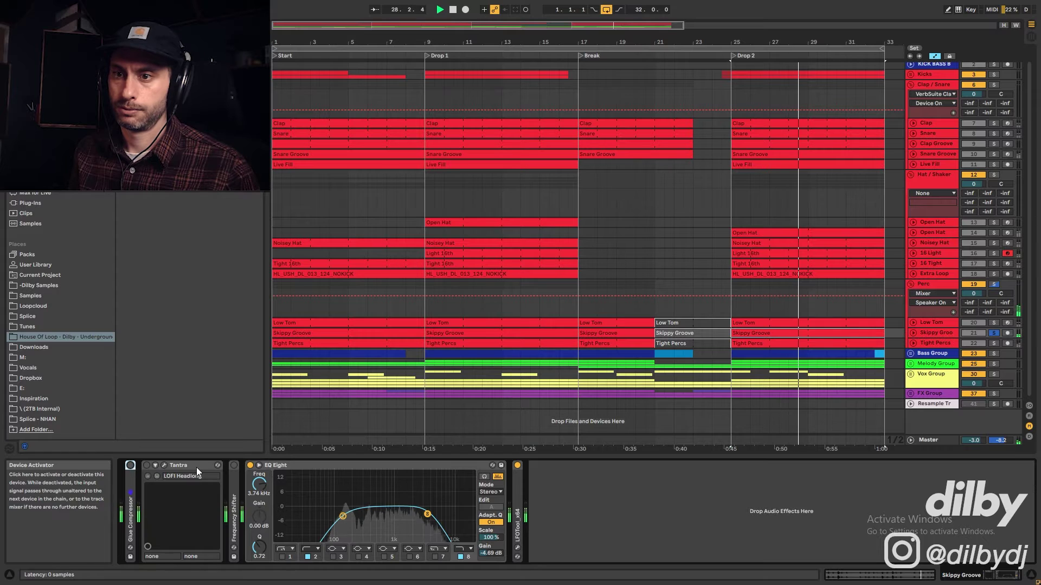
left_click(145, 466)
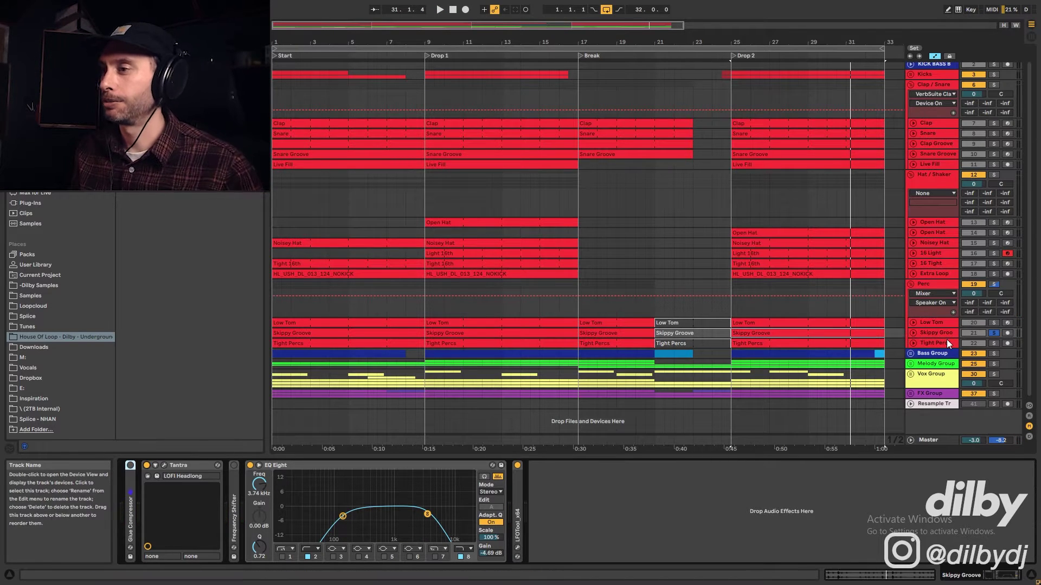
- Solo the Tight Percs track and examine its Drop 2 clip's sample settings and its device chain
left_click(913, 342)
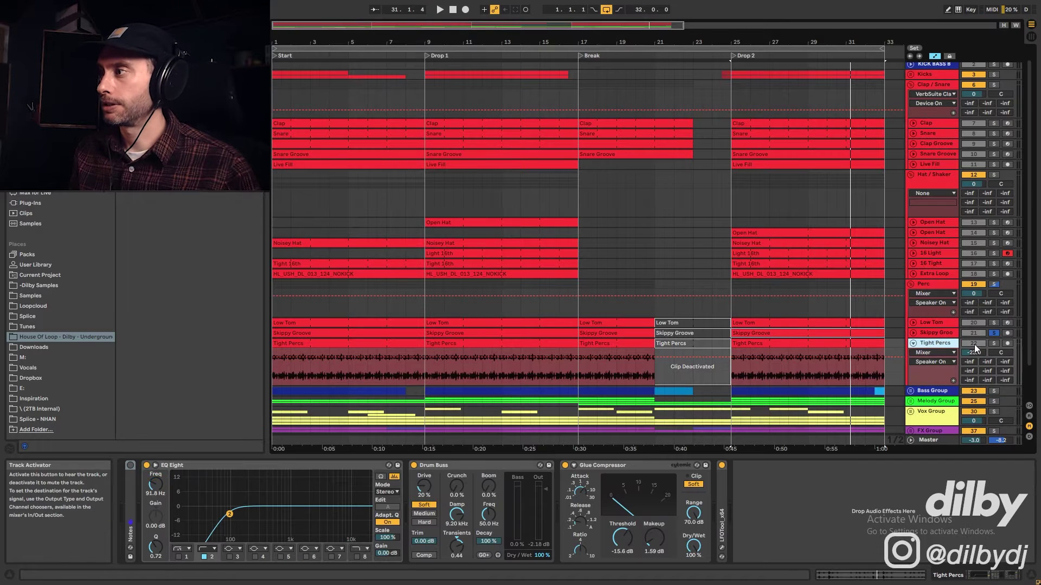
left_click(993, 344)
left_click(800, 347)
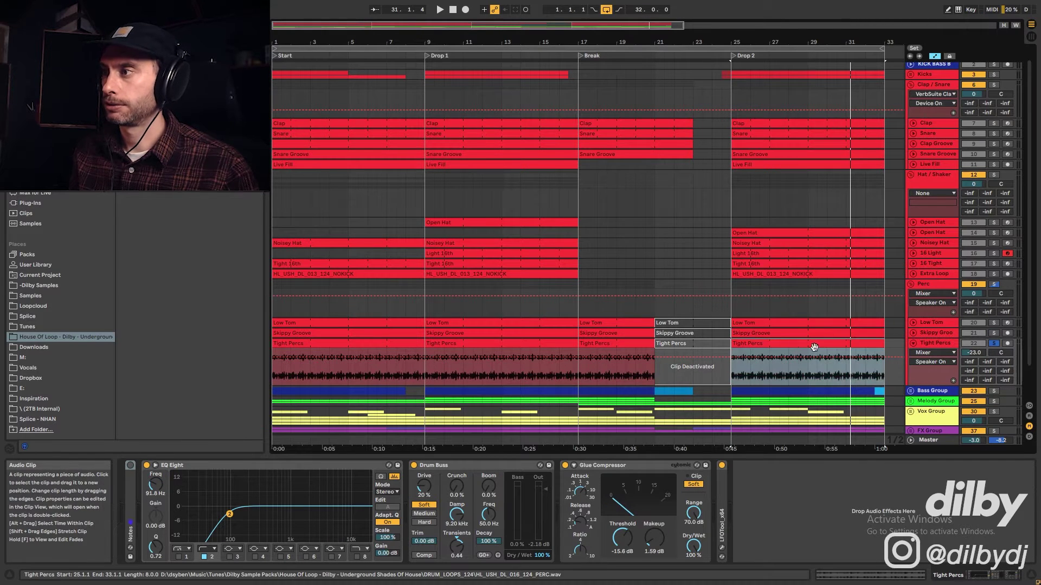
double_click(823, 340)
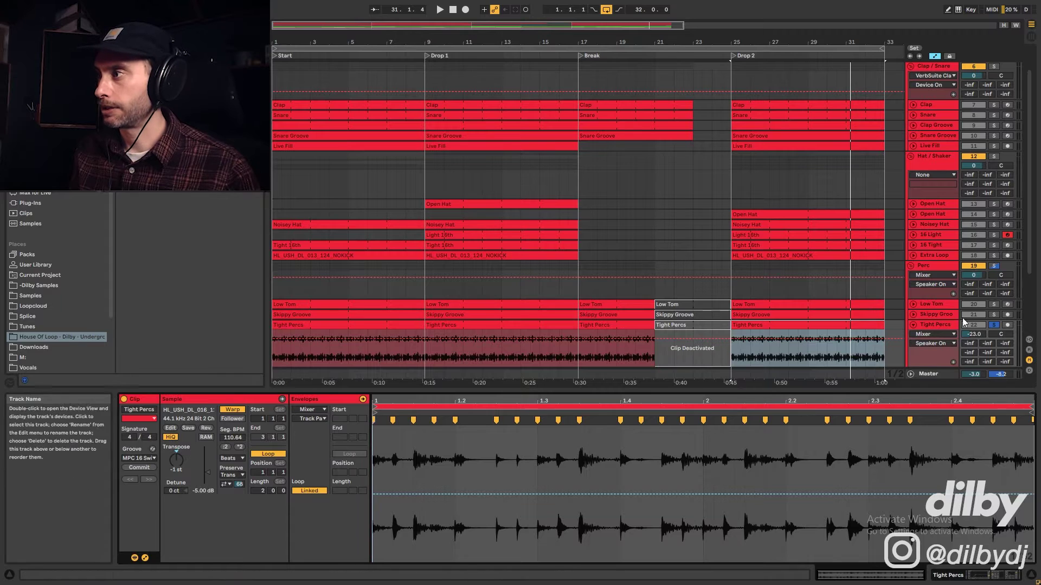
key("shift+Tab")
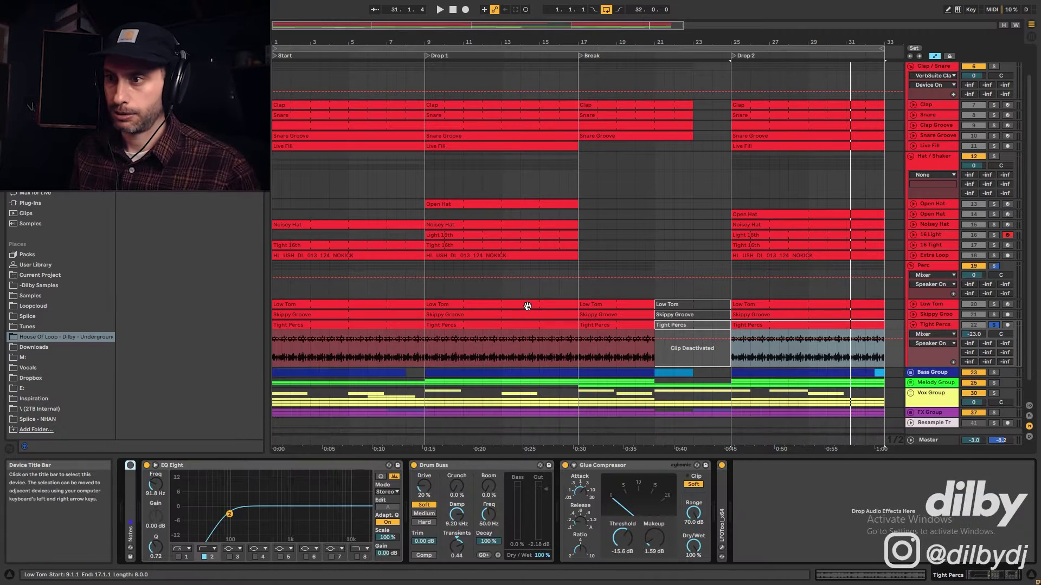
key("shift+Tab")
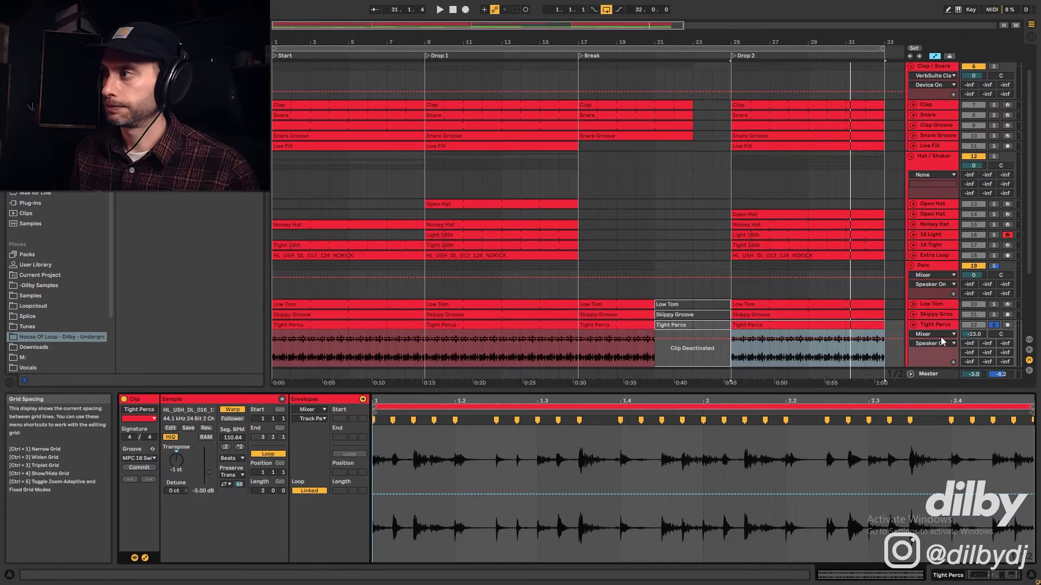
key("shift+Tab")
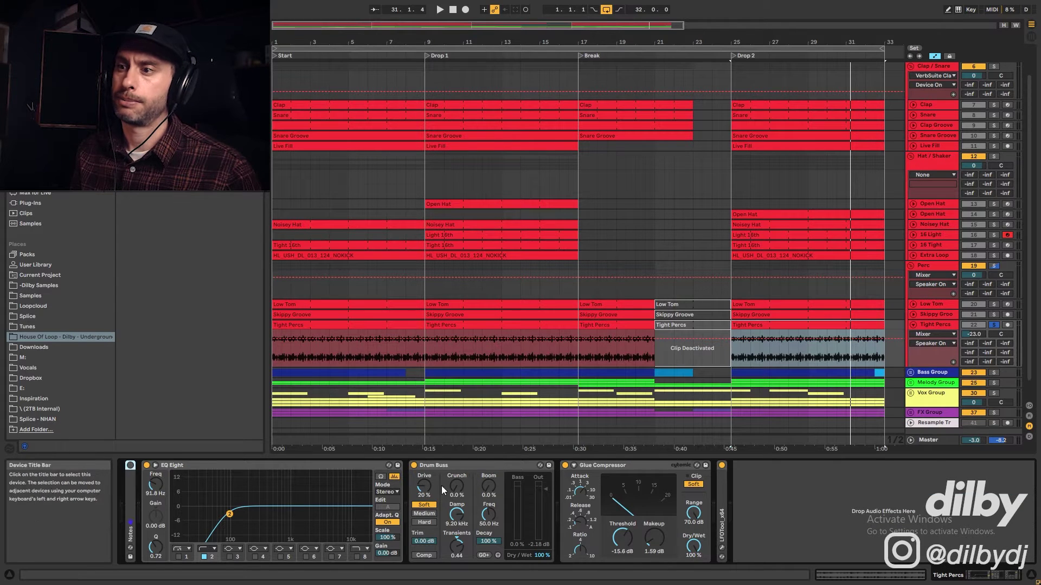
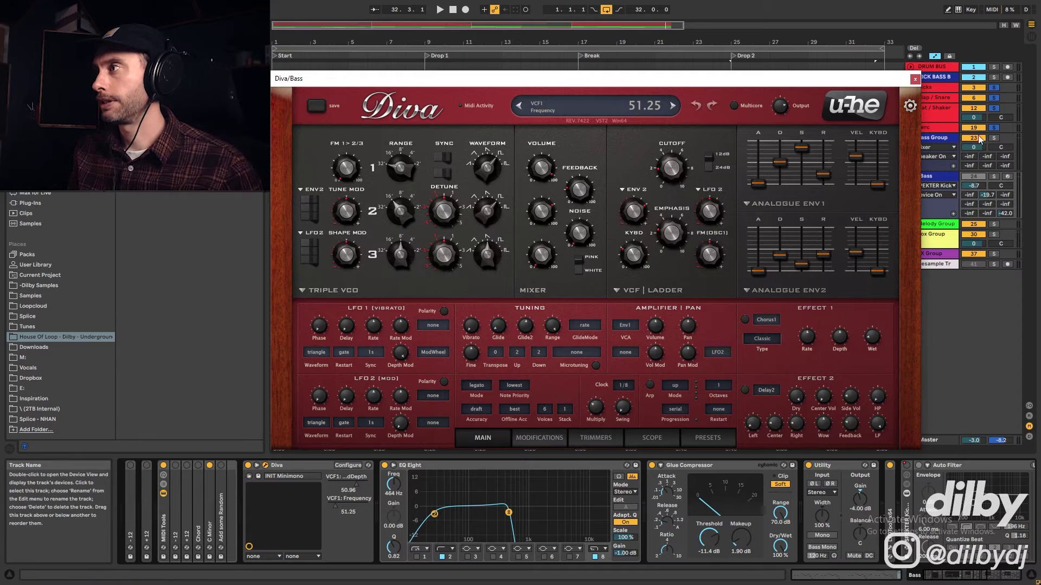
- Solo the Bass track and compare its sound with the EQ Eight active and bypassed
left_click(994, 177)
key("space")
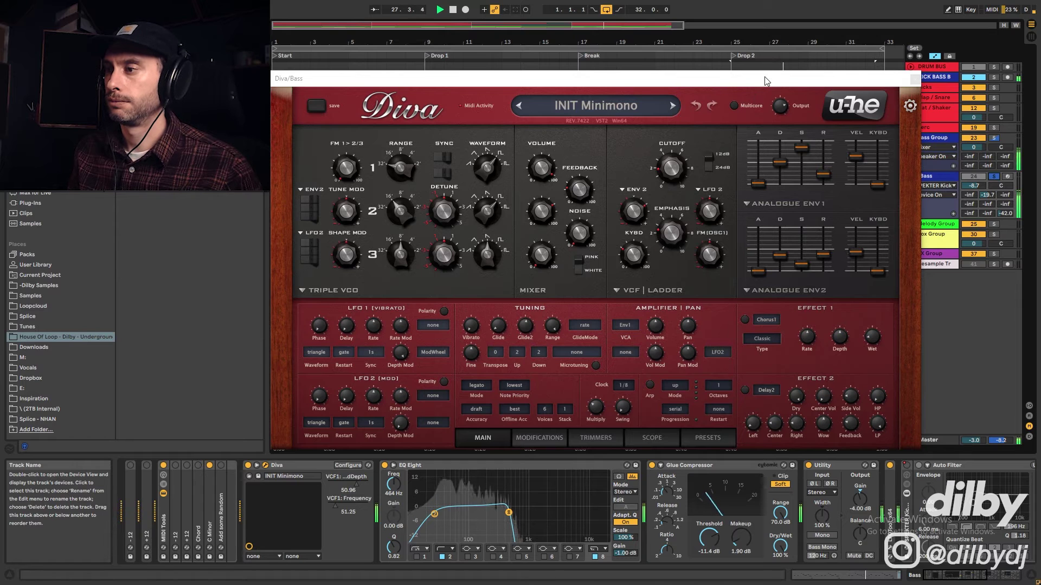
key("space")
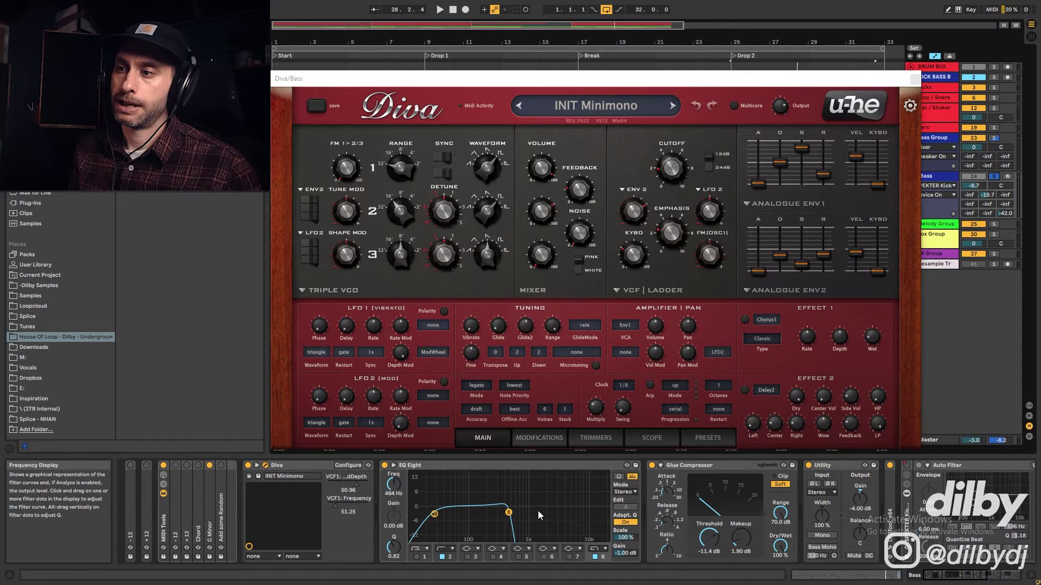
left_click(385, 466)
key("space")
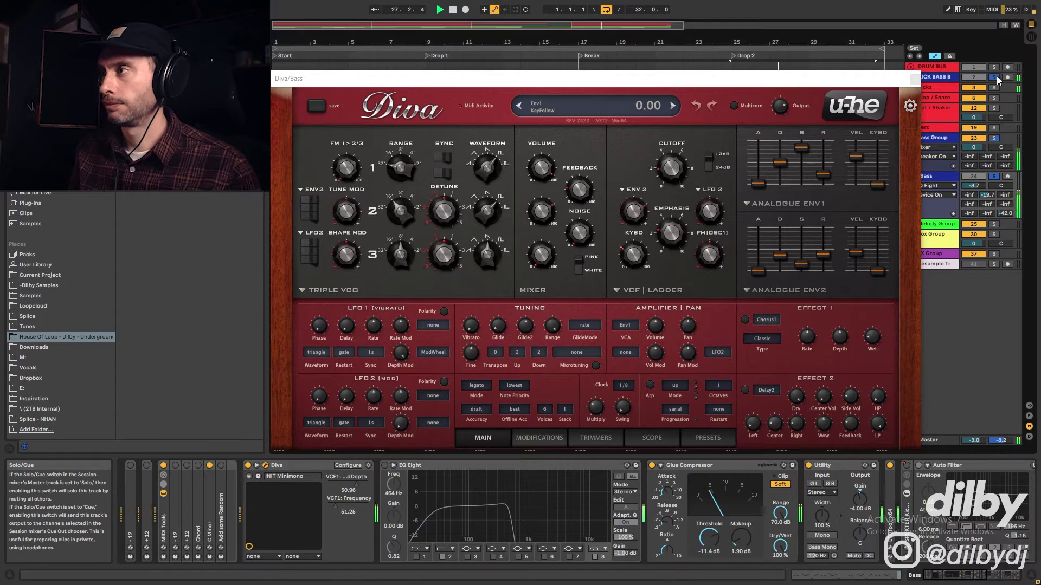
left_click(386, 465)
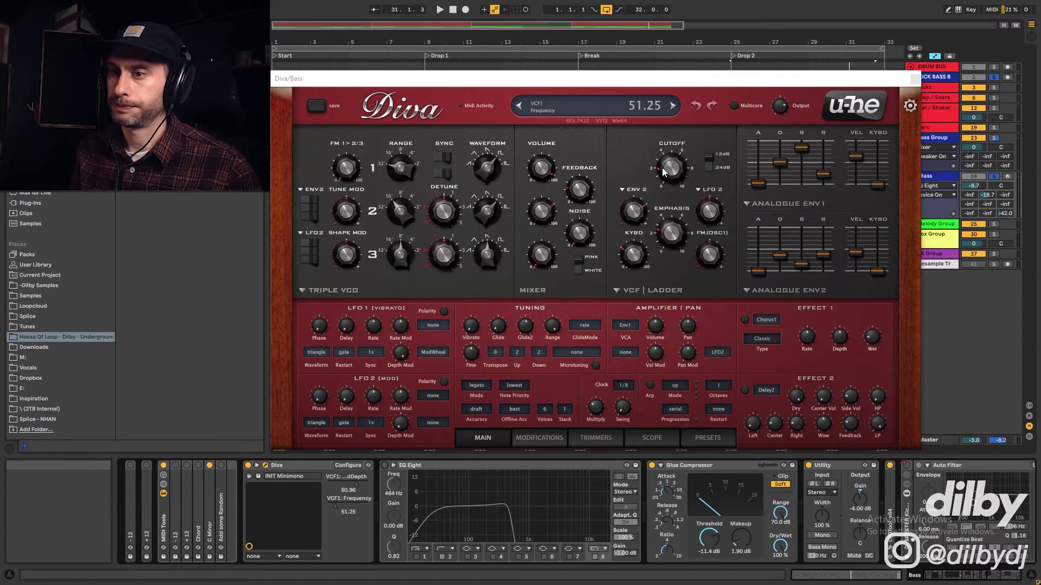
- Try lowering Diva's filter cutoff to 38.75 and undo the change
left_click_drag(664, 170, 665, 188)
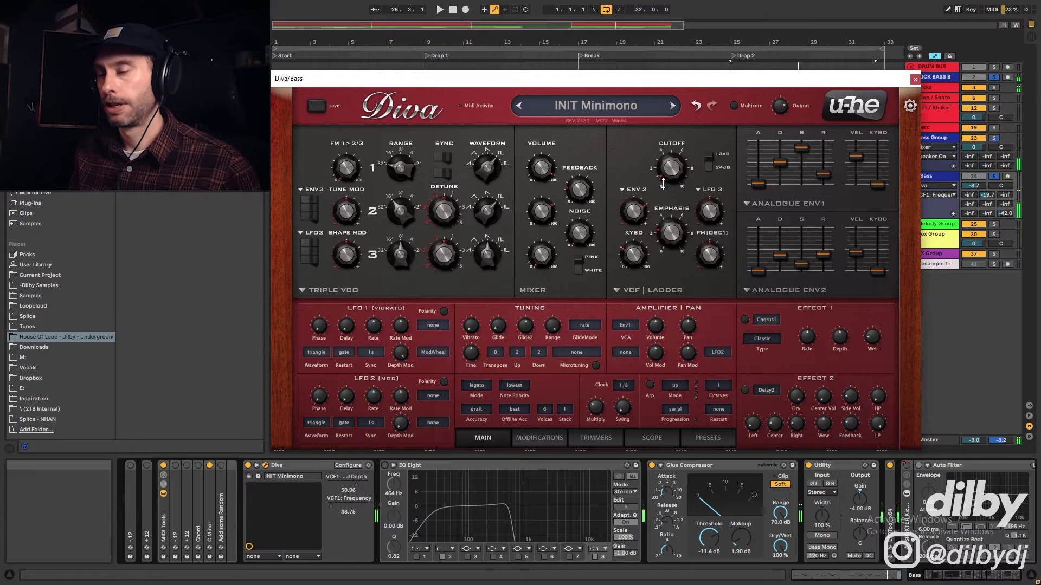
left_click(694, 107)
- Play the bass and add the Clap / Snare group to the solo to audition them together
key("space")
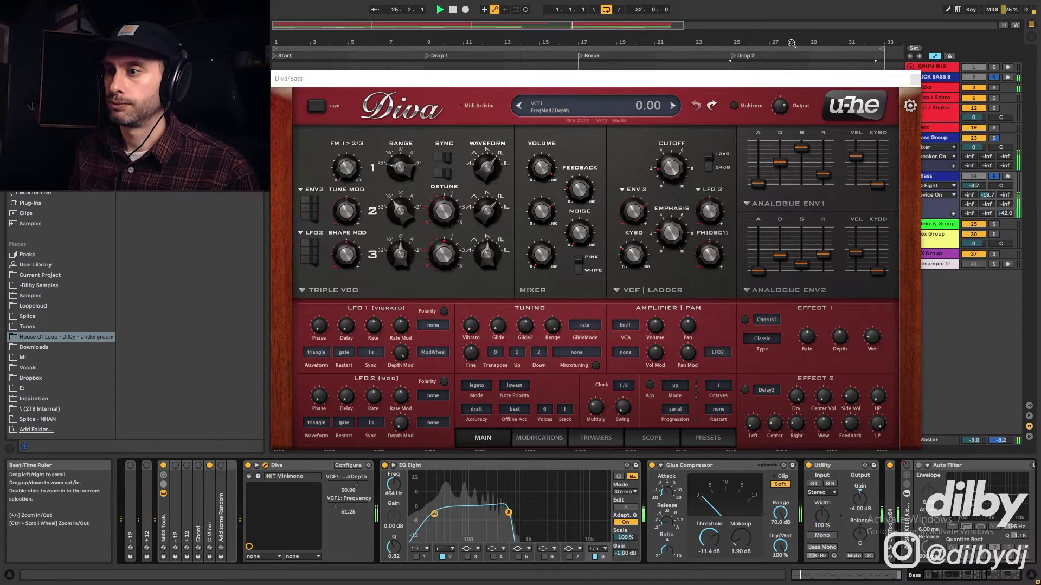
left_click(993, 98)
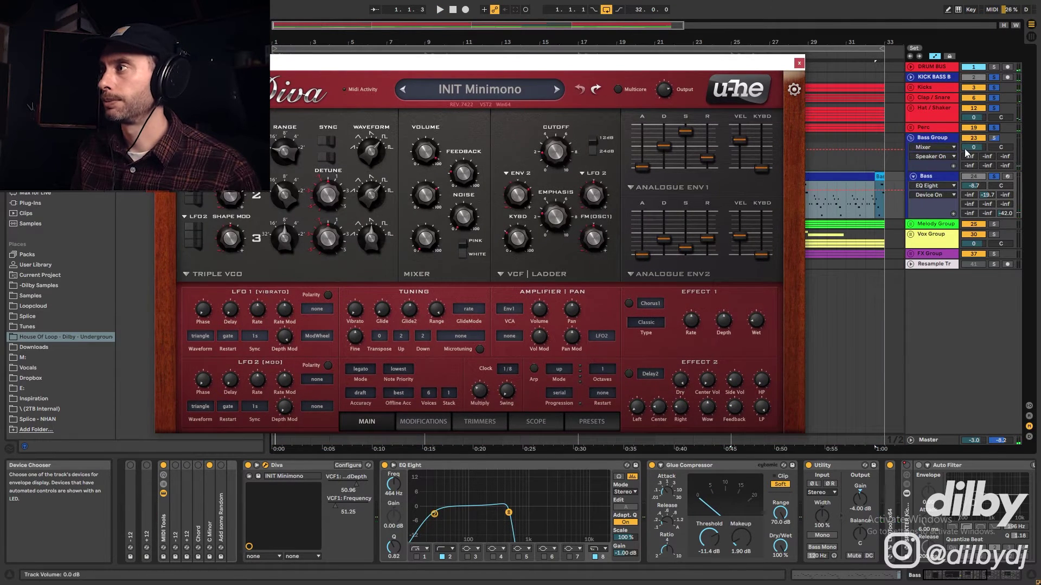
- Close the Diva window, unfold the Bass Group and open the Drop 2 Bass clip in an enlarged note editor
left_click(932, 138)
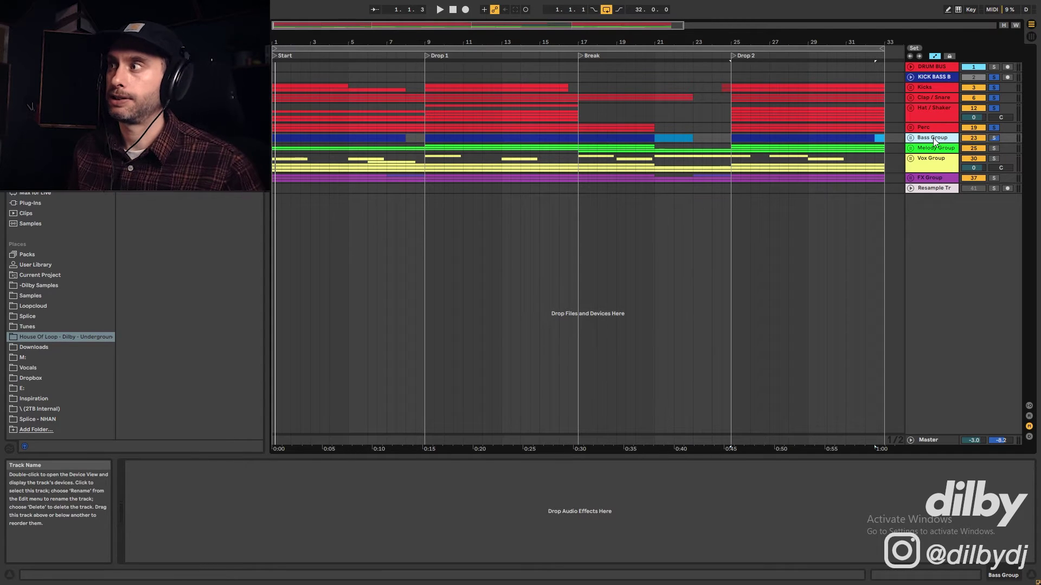
left_click(911, 140)
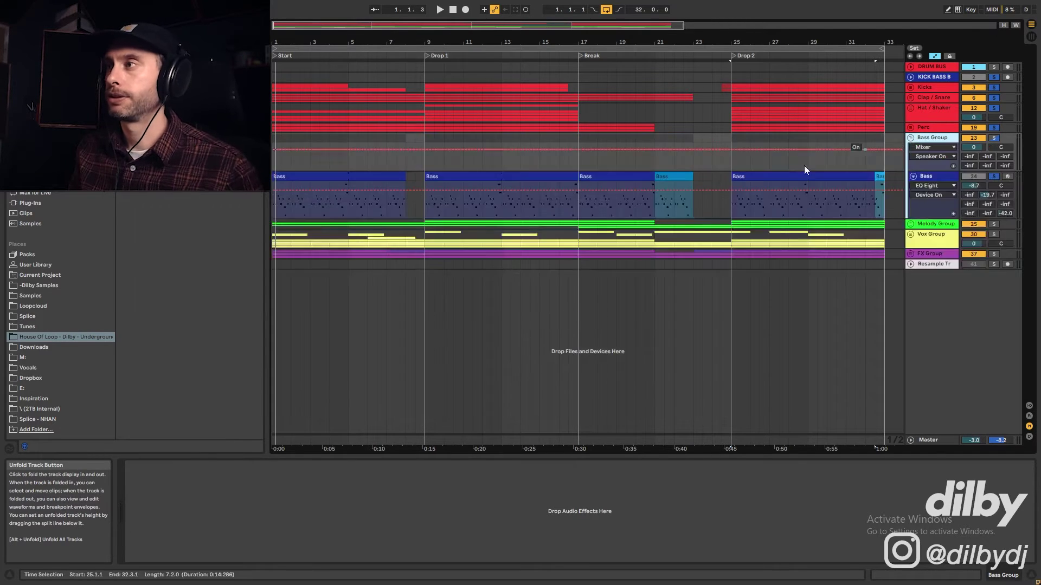
left_click(747, 178)
left_click(799, 63)
key("shift+Tab")
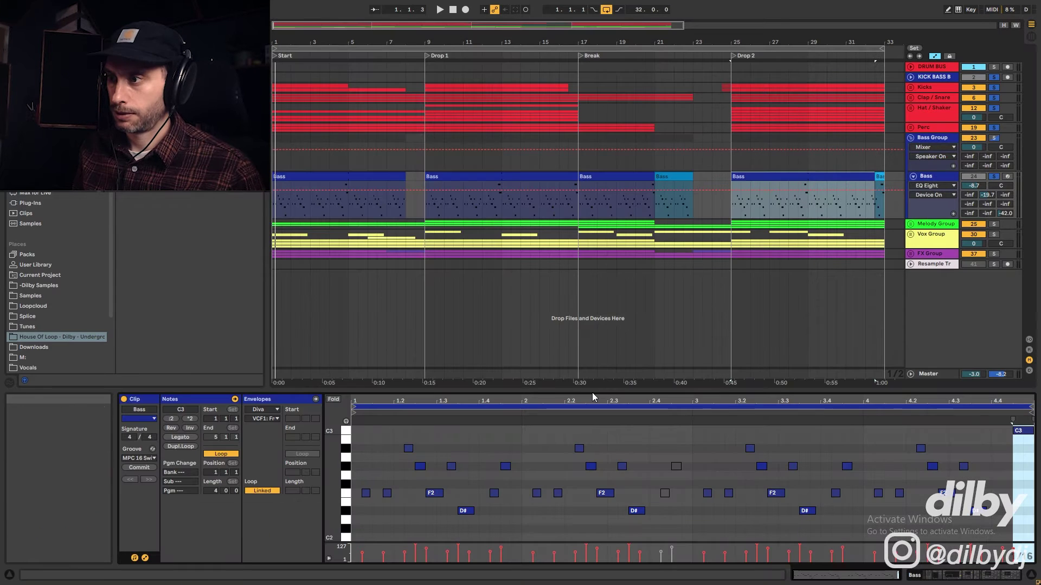
left_click_drag(592, 393, 601, 182)
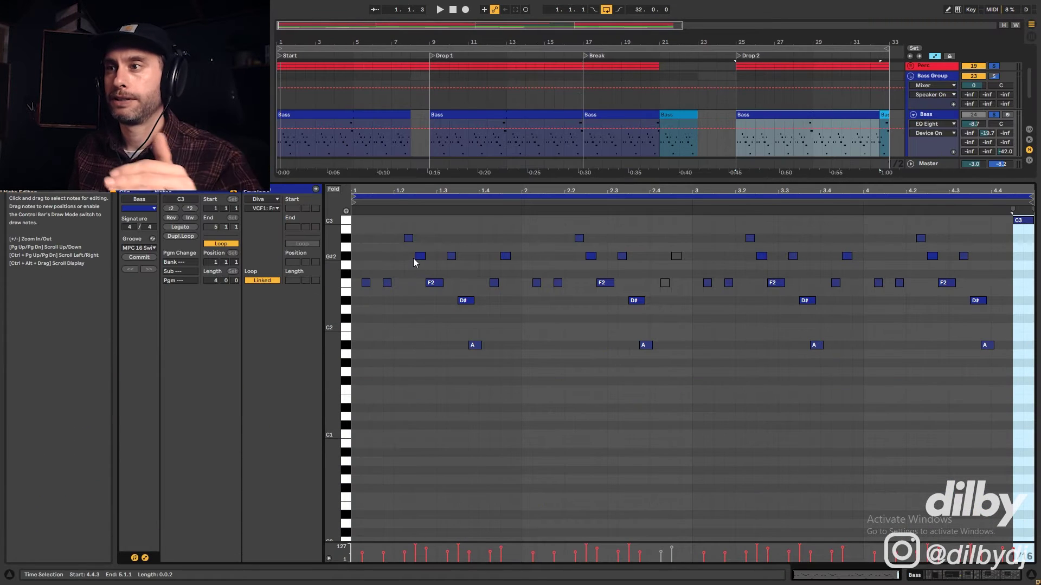
- Examine the bass pattern, selecting the two deactivated notes in bar 2 and the closing F3 and C3 notes in bar 4
left_click(570, 322)
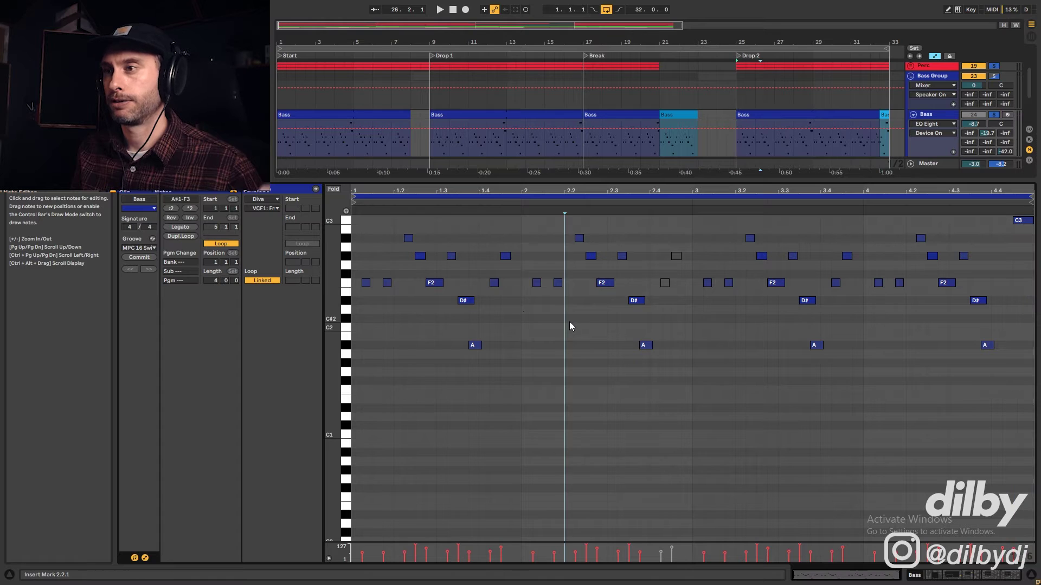
left_click(649, 283)
left_click_drag(650, 283, 695, 283)
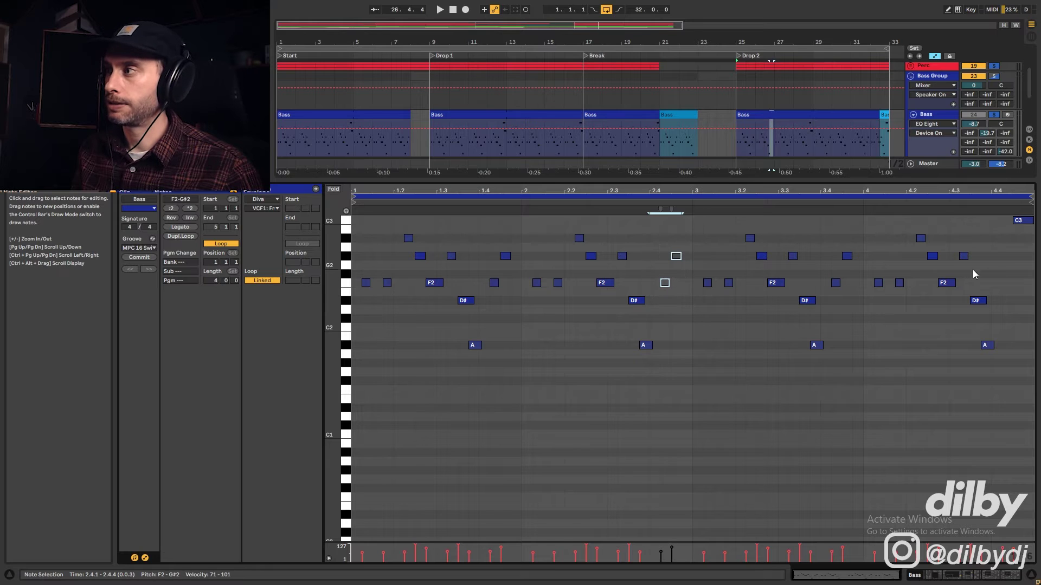
scroll(976, 284, "up", 3)
left_click(996, 223)
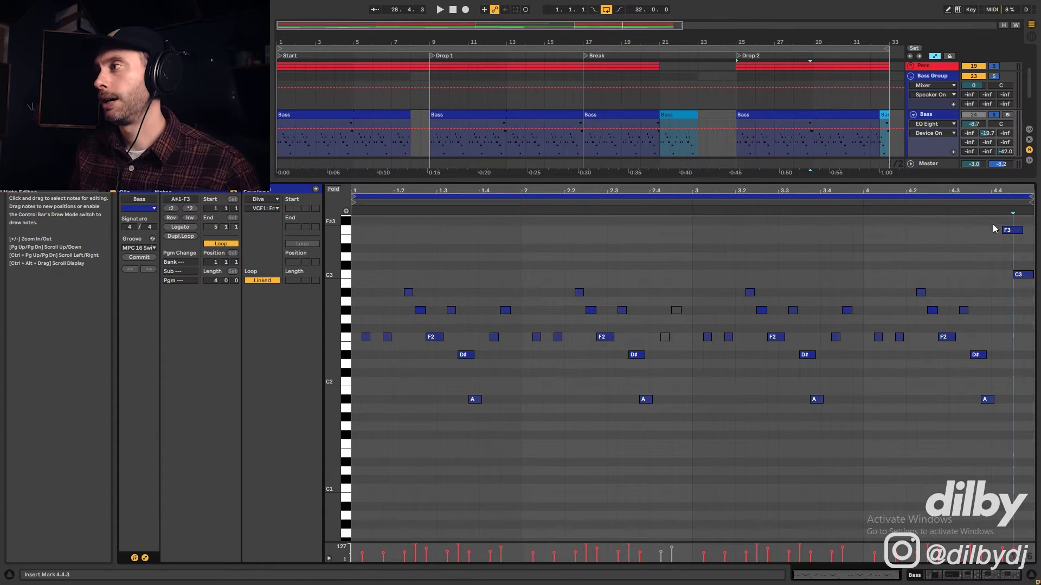
left_click_drag(1028, 287, 1003, 229)
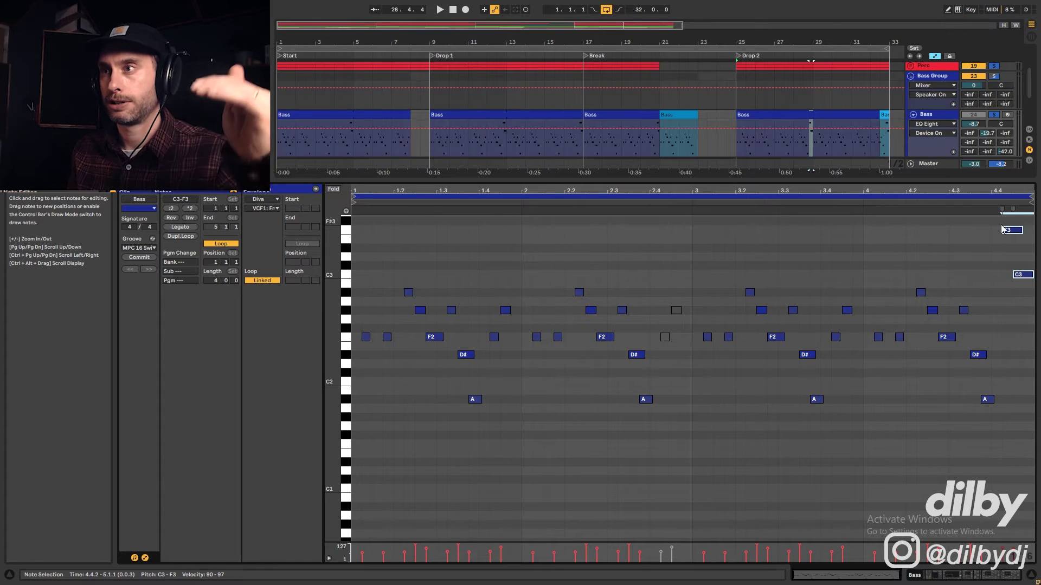
- Solo the Bass track and audition the end of its four-bar pattern, including the closing high notes
key("space")
left_click(994, 115)
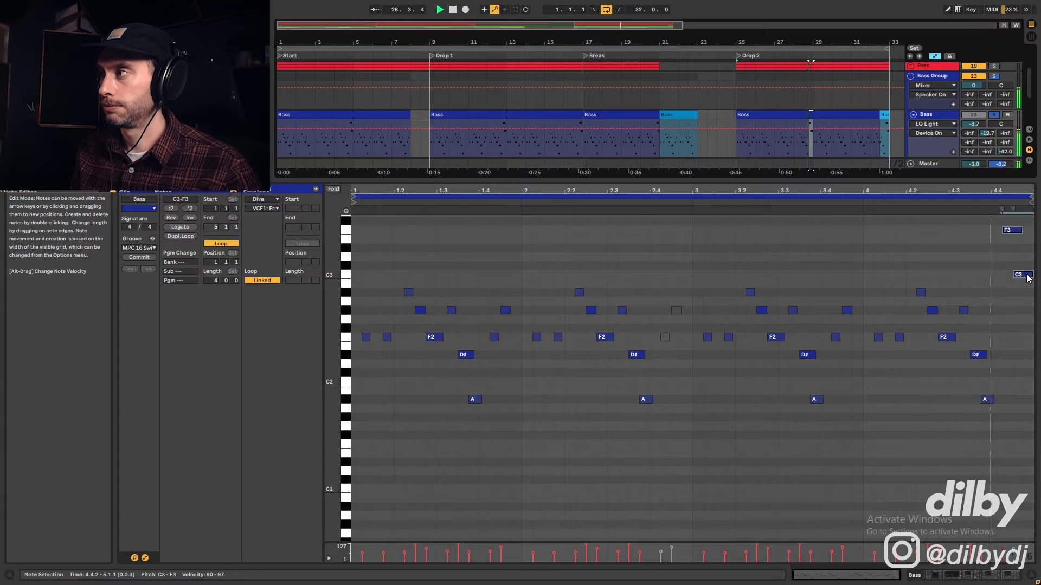
key("space")
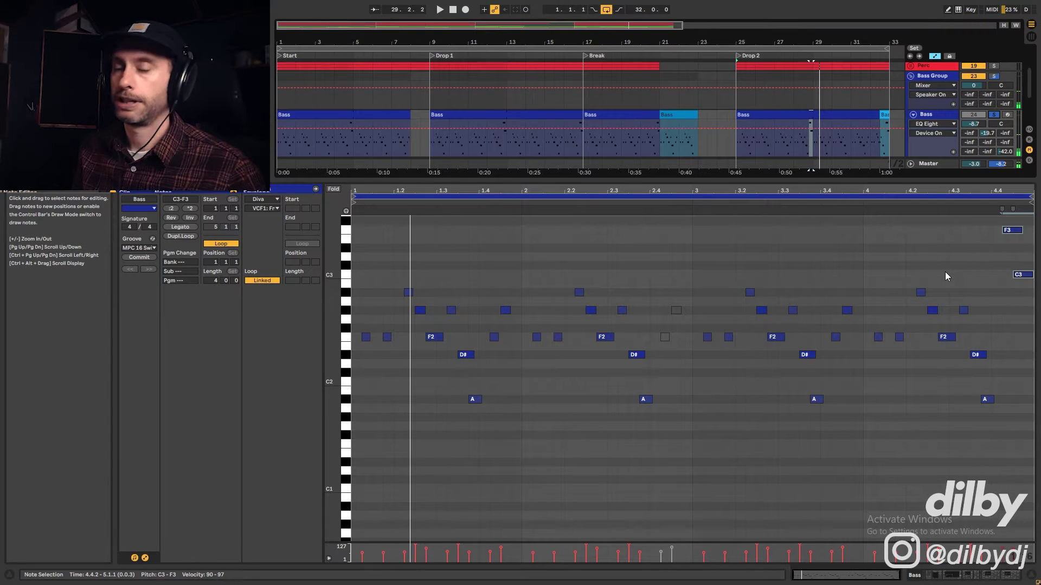
left_click(990, 205)
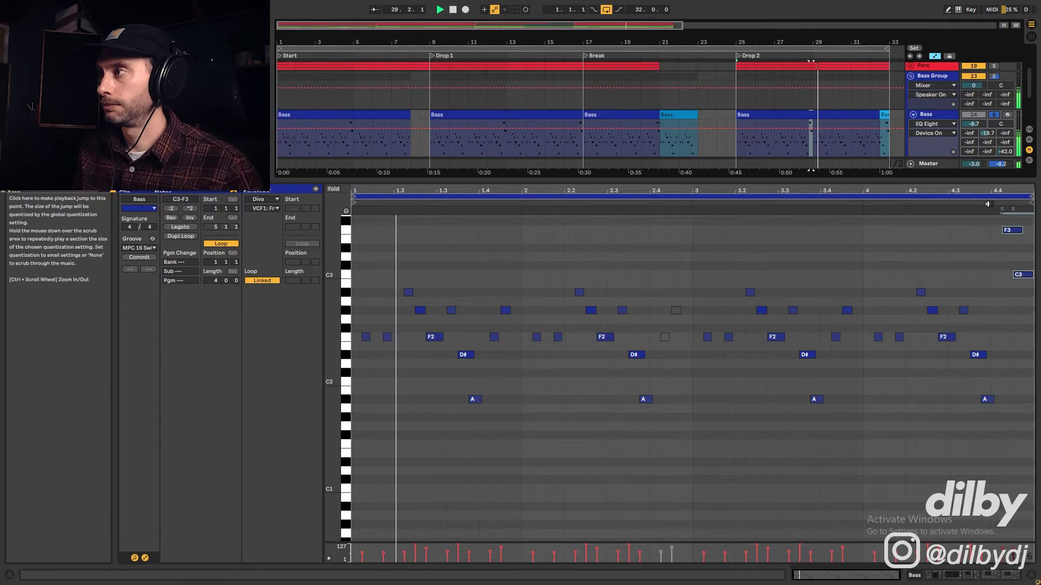
key("space")
key("space")
key("space")
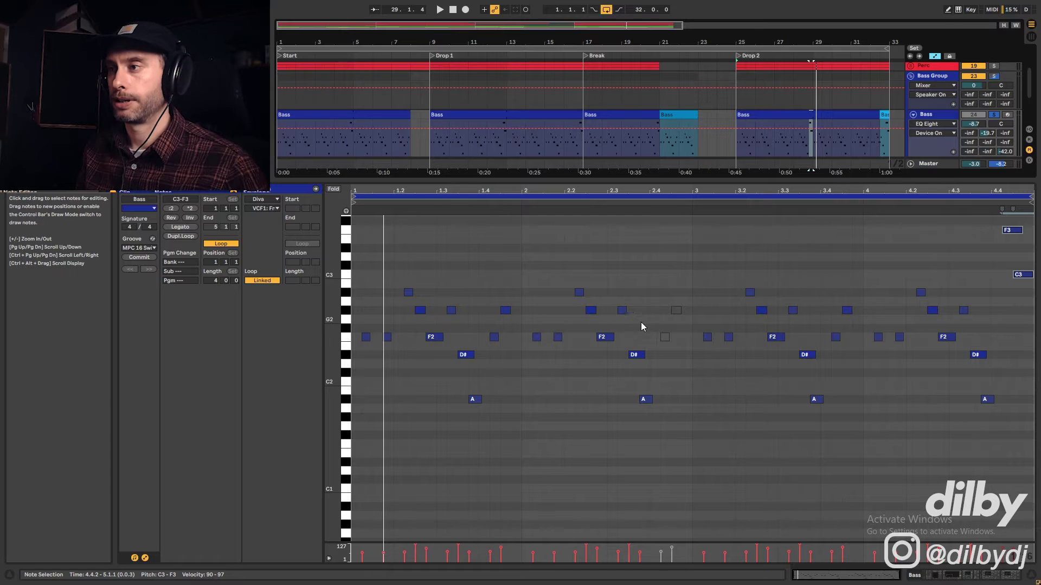
left_click(644, 399)
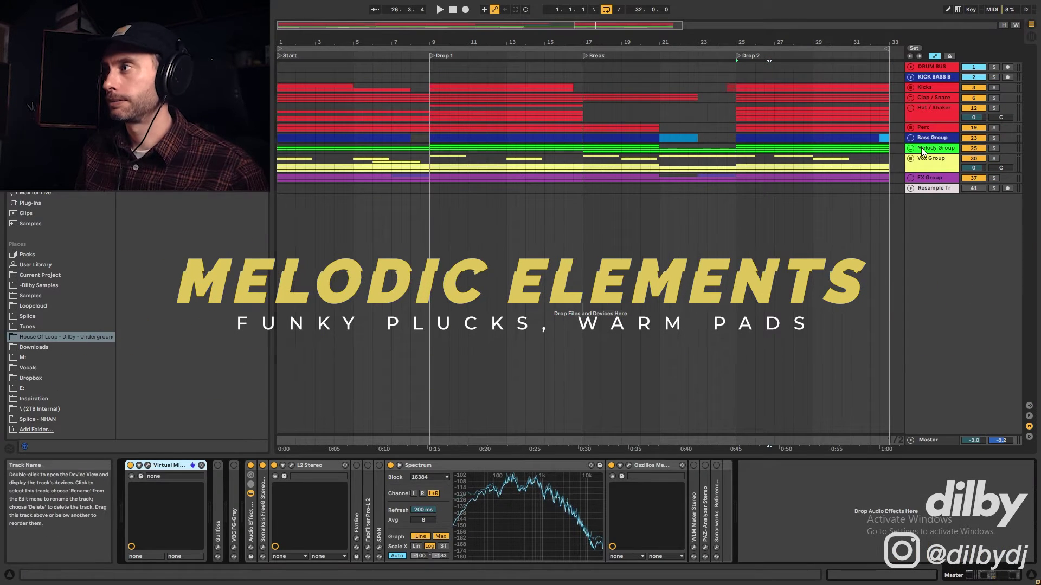
- Unfold the Melody Group and open the Wurlitzer track's Drop 1 clip in an enlarged note editor
left_click(920, 149)
left_click(911, 148)
left_click(944, 187)
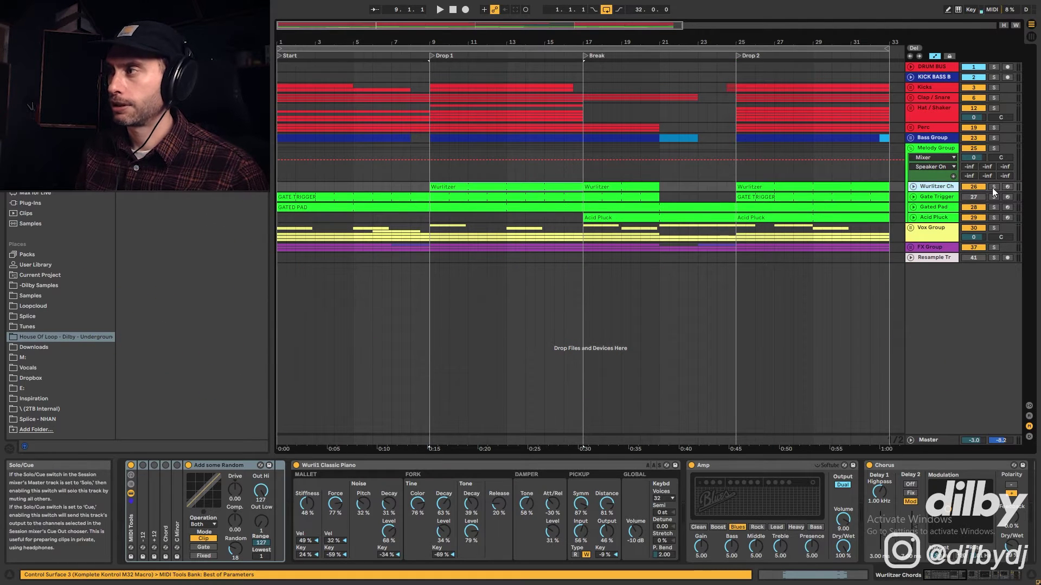
left_click(477, 188)
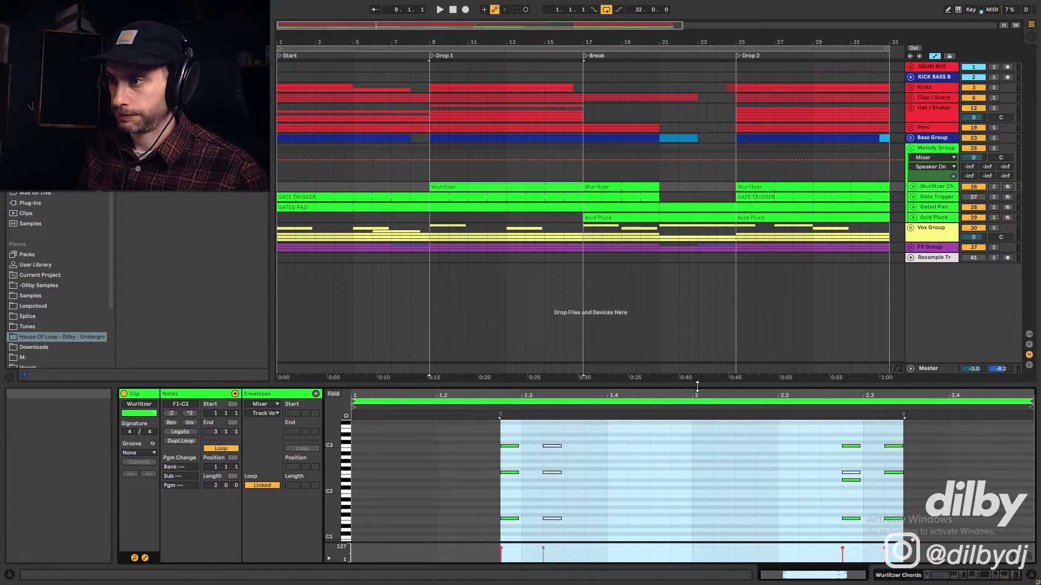
left_click_drag(696, 384, 703, 189)
- Inspect notes in the first and second Wurlitzer chords, and audition the Wurlitzer track in solo
left_click(507, 426)
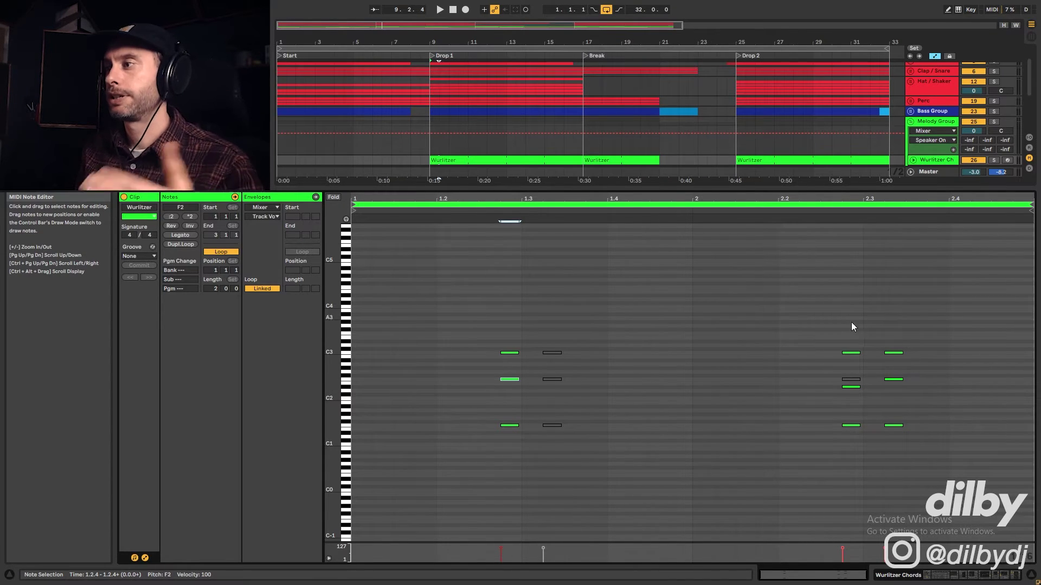
left_click(854, 387)
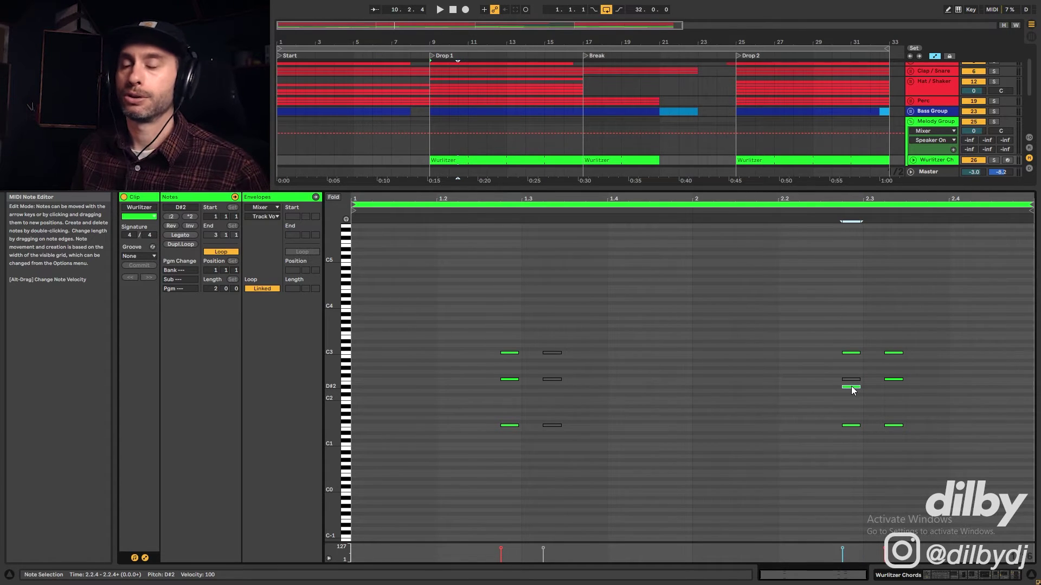
scroll(890, 117, "down", 1)
left_click(994, 138)
key("space")
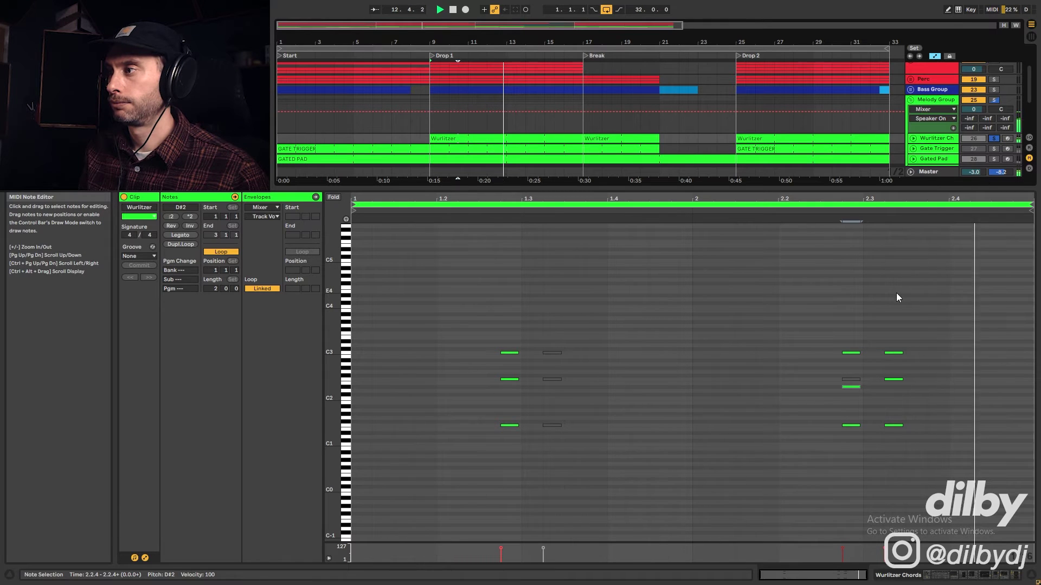
key("space")
- Show the Wurlitzer track's devices, locate the Wurli1 Classic Piano preset in the browser and look through the effects chain
left_click_drag(865, 328, 834, 454)
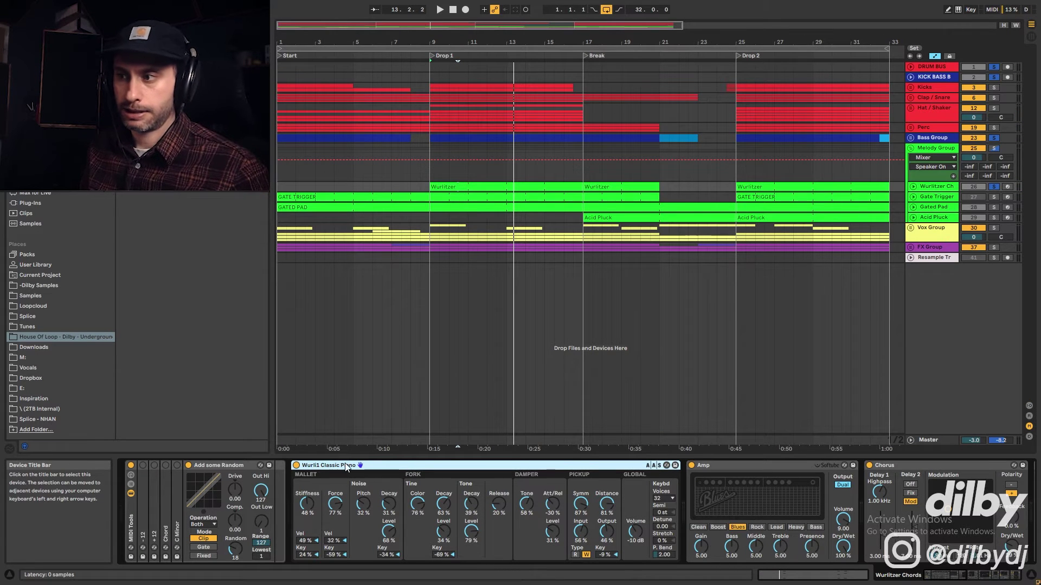
left_click(666, 466)
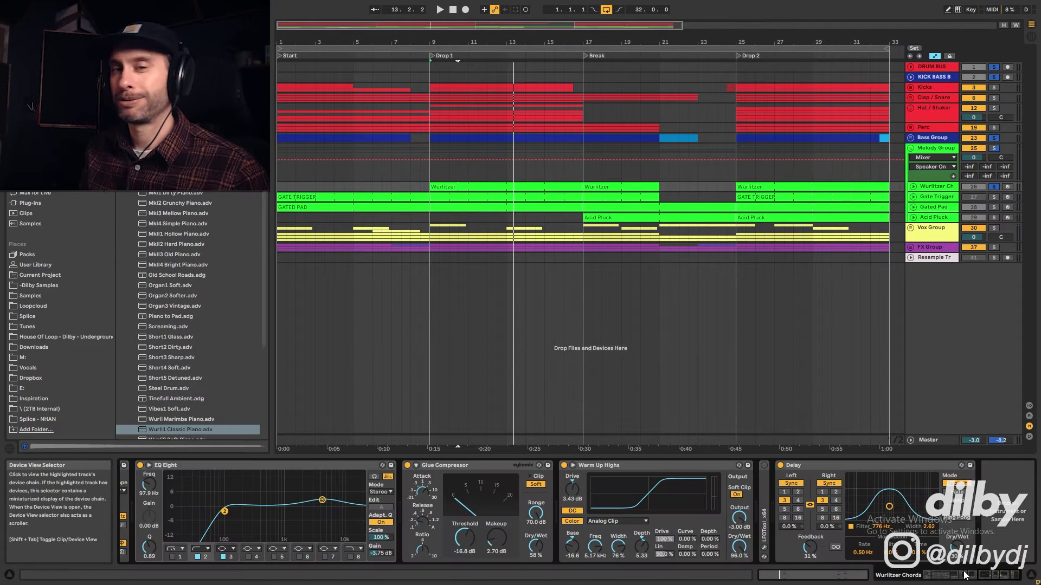
left_click_drag(965, 576, 911, 575)
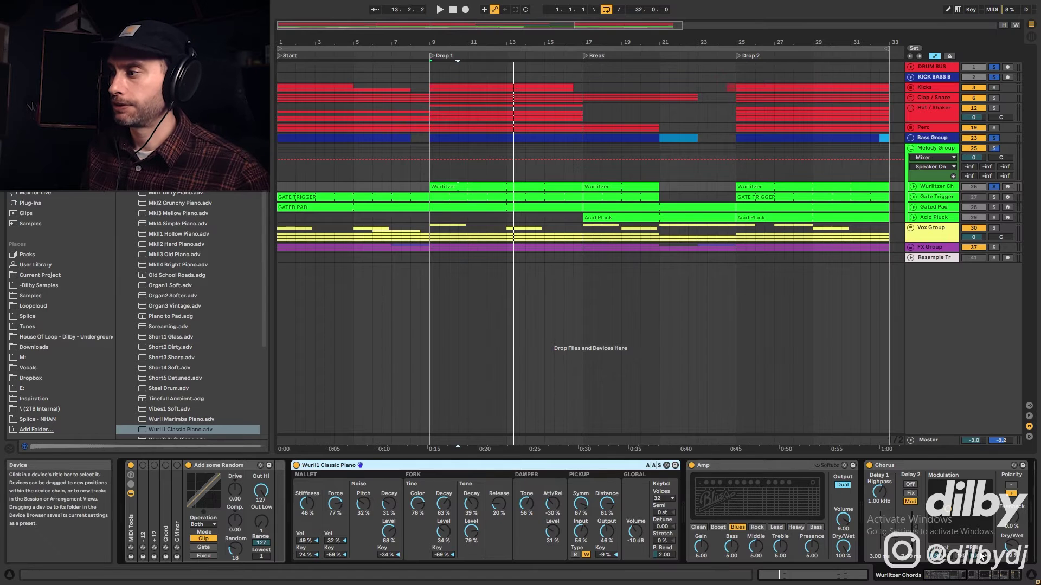
- Look along the Wurlitzer track's effects chain and collapse the devices following the Amp, from Chorus to Delay
left_click(976, 575)
scroll(389, 474, "left", 5)
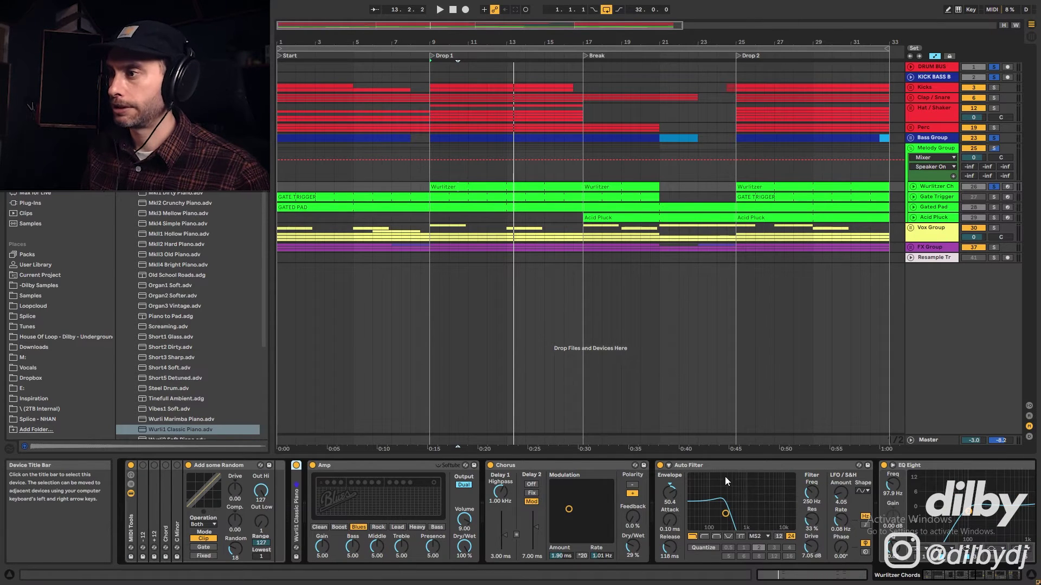
scroll(710, 471, "right", 5)
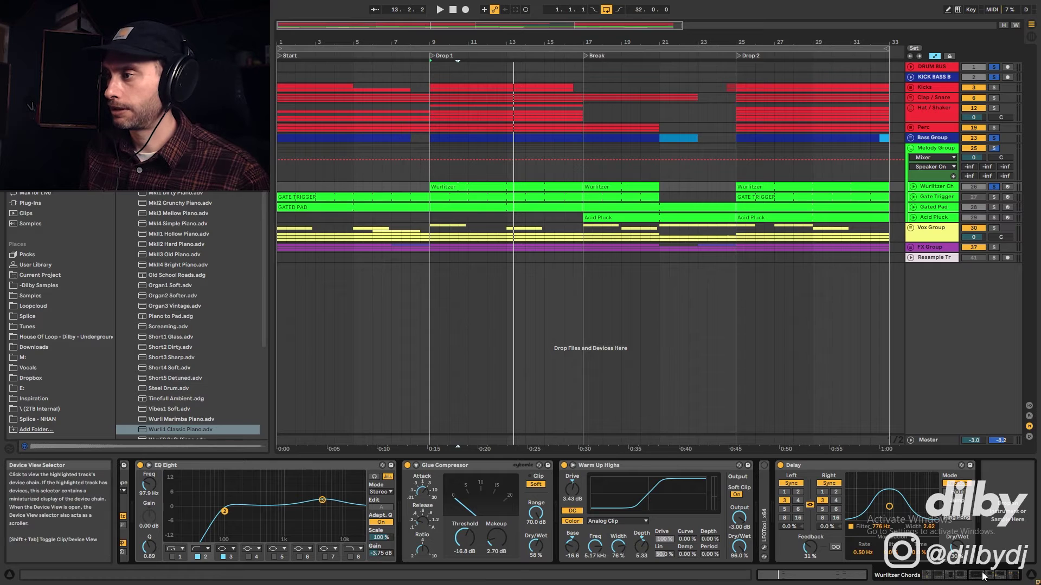
double_click(895, 466)
double_click(659, 466)
double_click(482, 467)
double_click(272, 467)
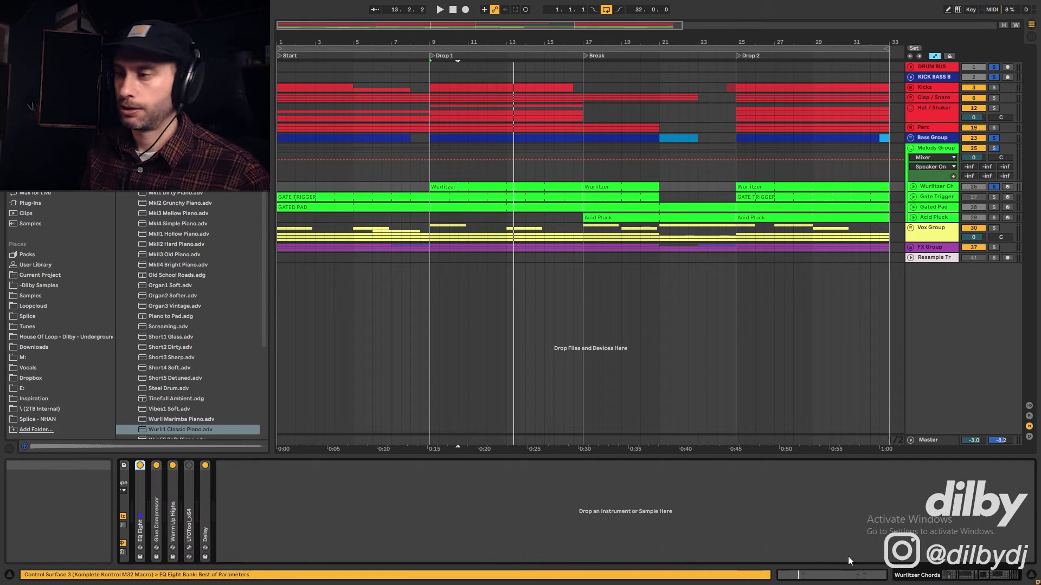
left_click_drag(1009, 575, 734, 580)
double_click(670, 467)
double_click(498, 467)
- Bypass the Wurlitzer's Amp, Chorus, Auto Filter, EQ Eight, Glue Compressor, Warm Up Highs and Delay, and audition the dry track in solo from Drop 1
left_click(490, 466)
left_click(507, 466)
left_click(523, 466)
left_click(540, 466)
left_click(555, 465)
left_click(587, 466)
left_click(312, 465)
key("space")
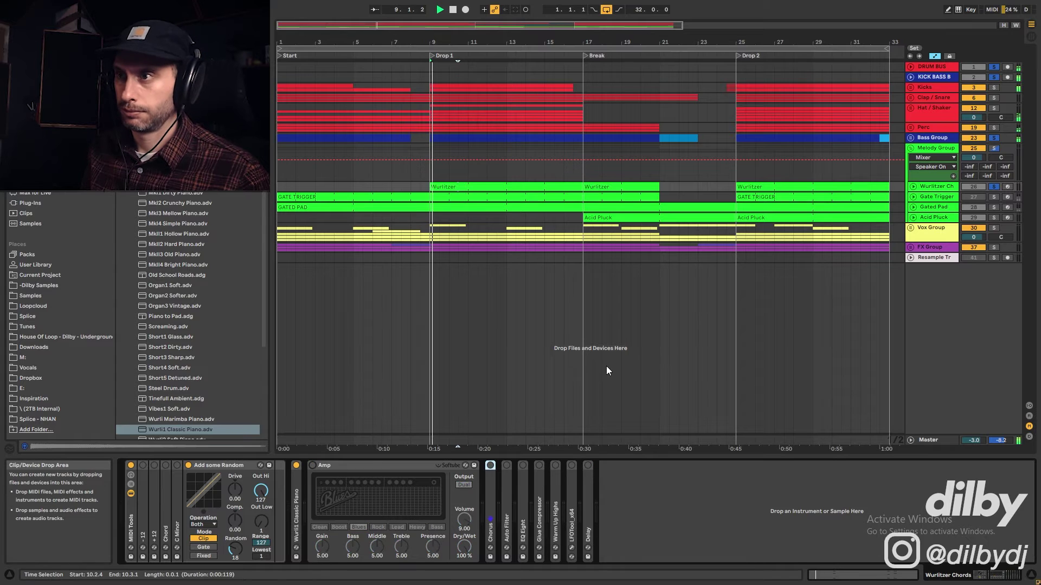
left_click(993, 188)
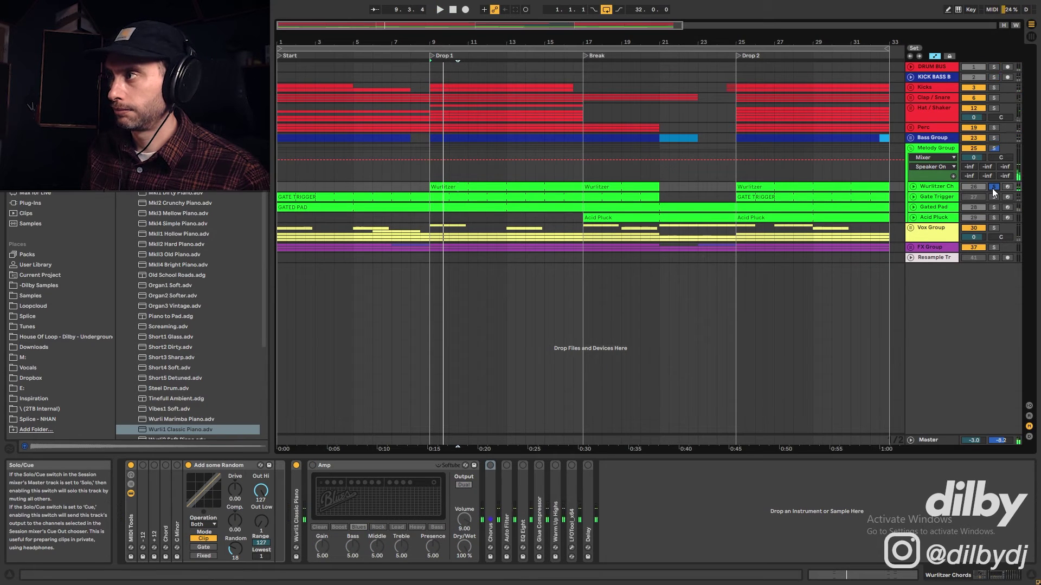
key("space")
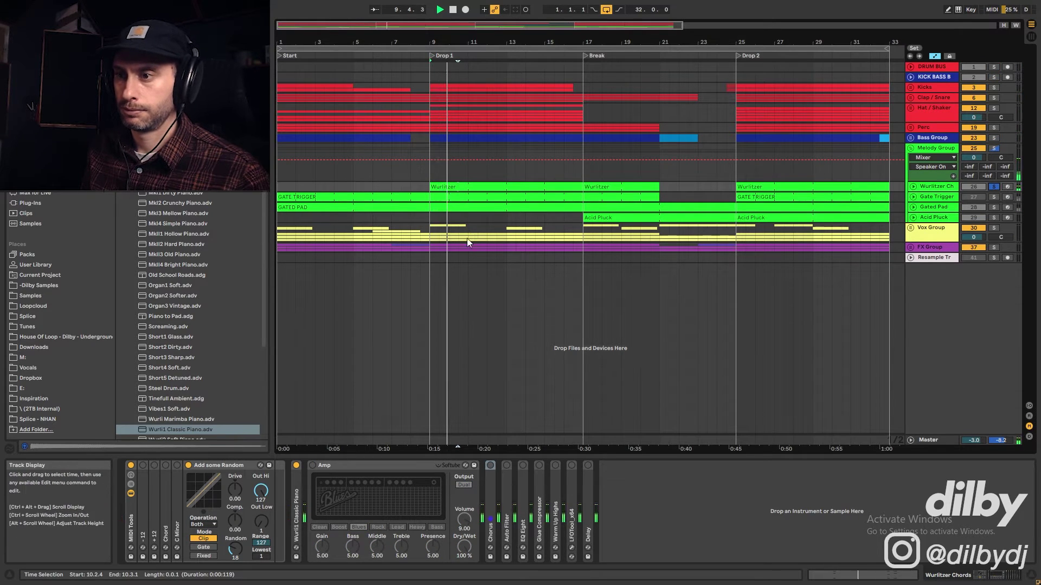
- Re-enable the Amp, Chorus, Auto Filter, EQ Eight, Glue Compressor and Warm Up Highs individually during playback to hear each one's effect
left_click(313, 465)
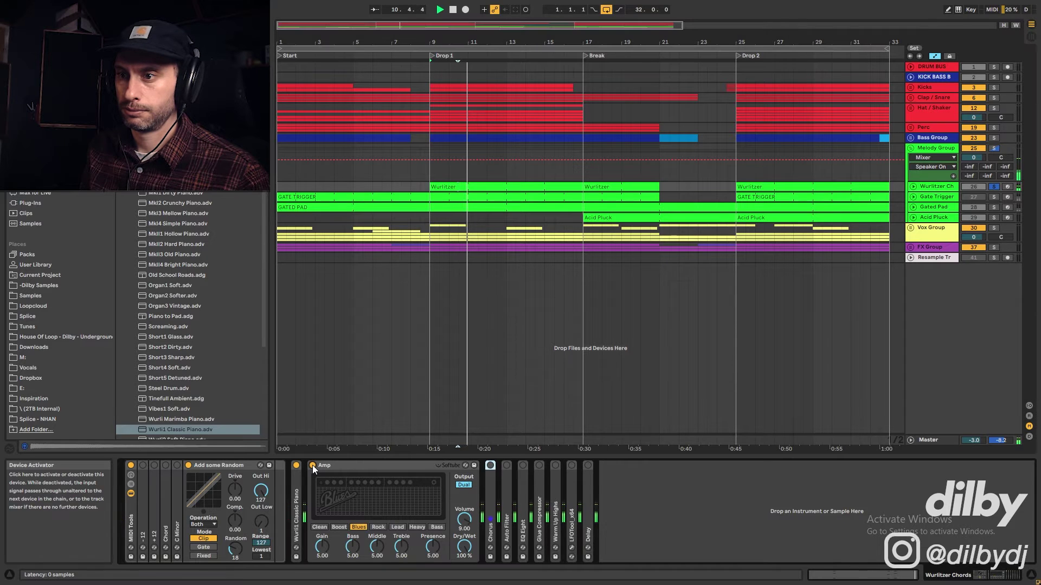
left_click(490, 465)
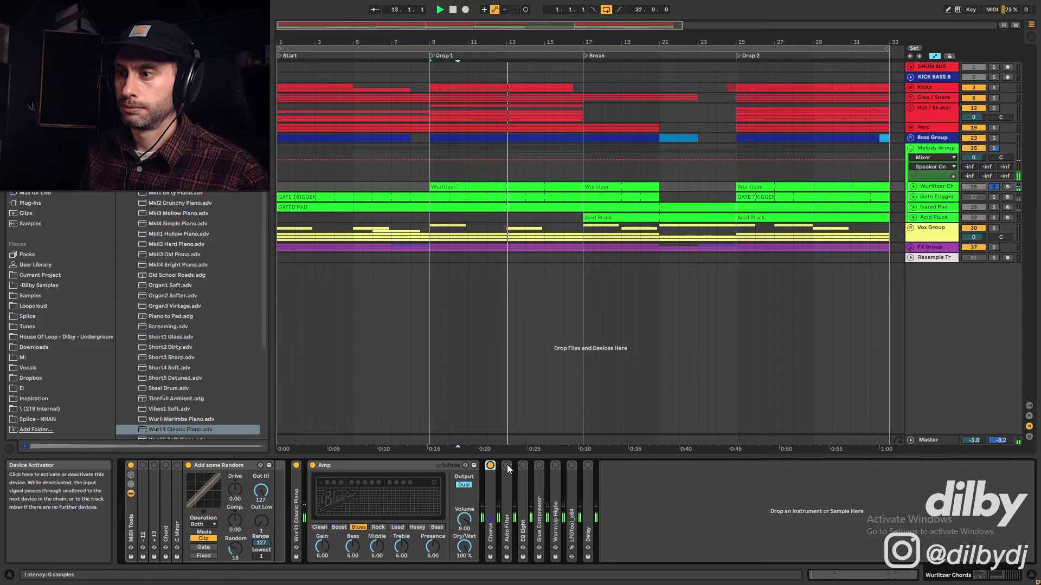
left_click(507, 465)
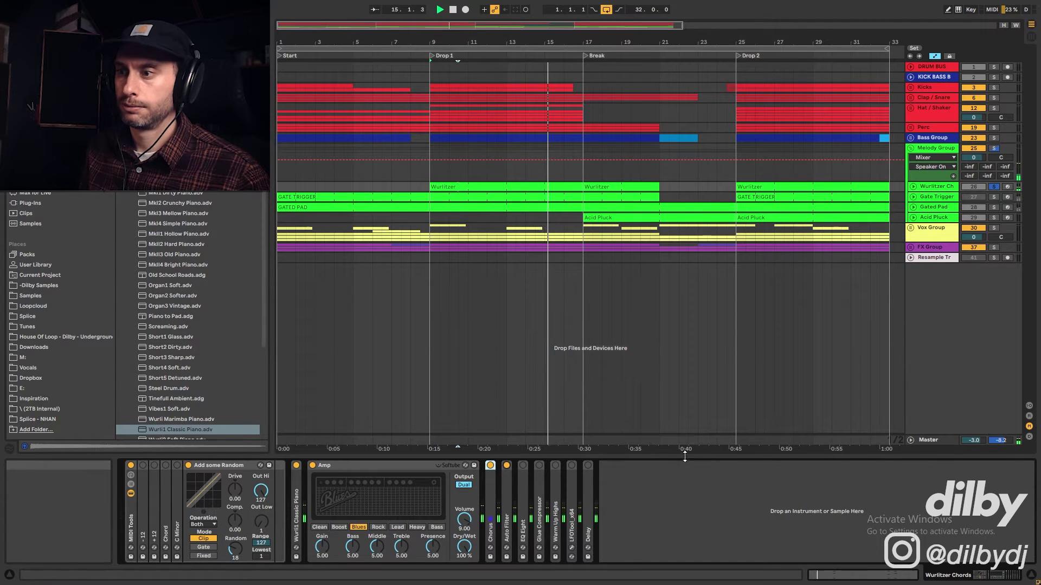
left_click(538, 464)
left_click(524, 465)
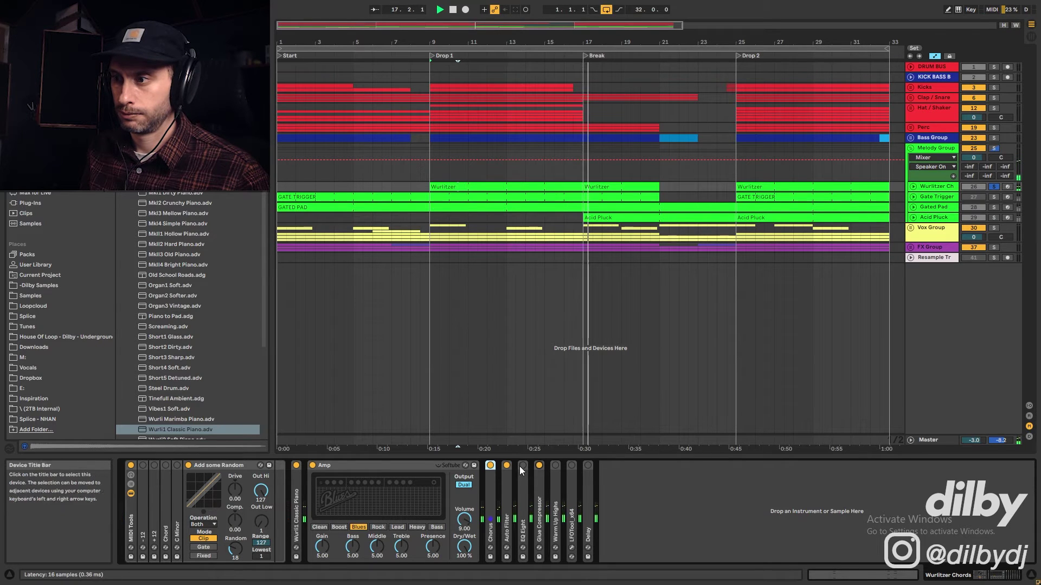
left_click(539, 465)
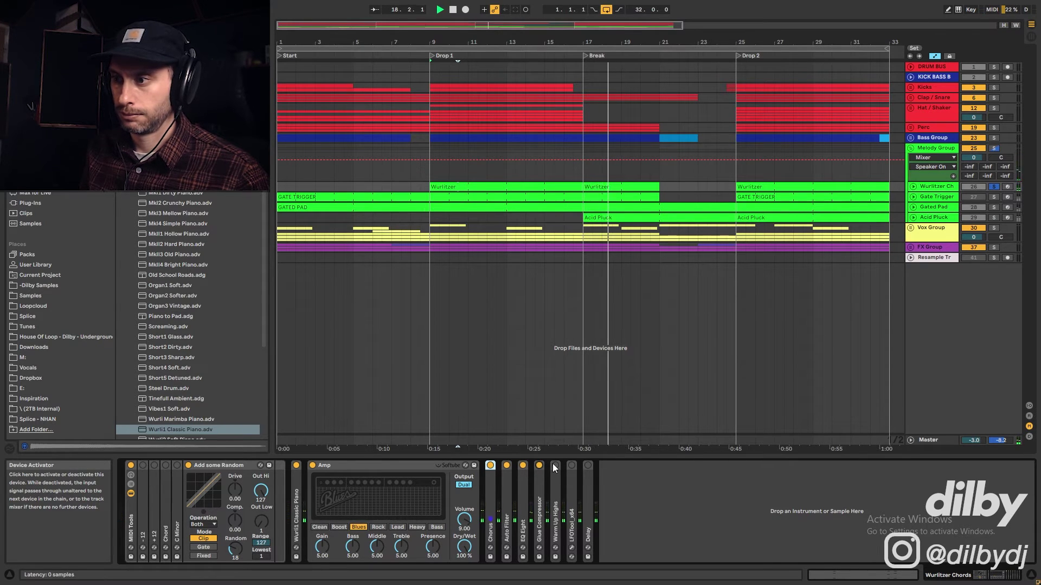
left_click(555, 465)
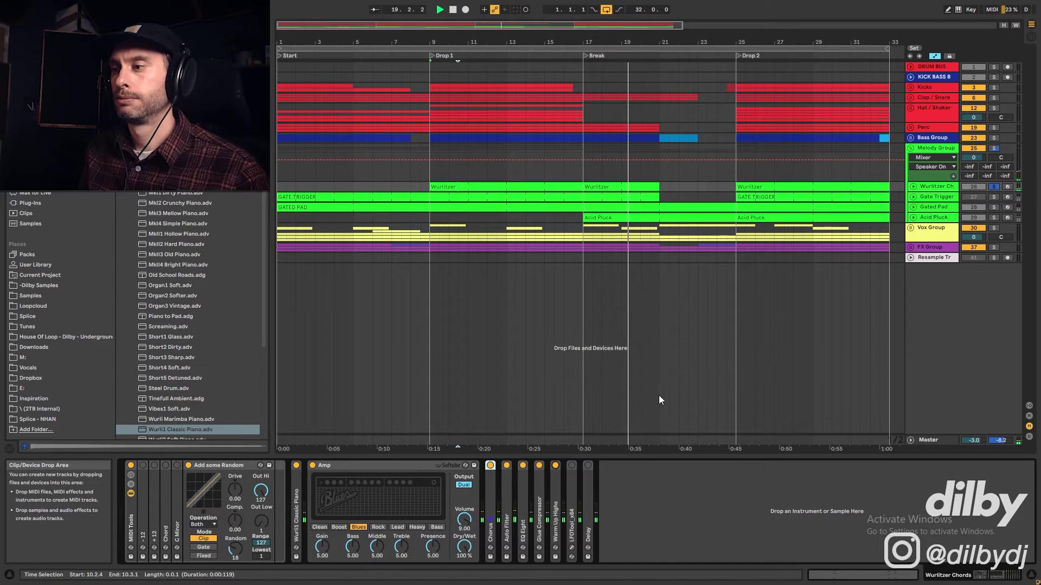
- Replay the Wurlitzer from Drop 1, re-enable its Delay, and unsolo the track to hear it in the full mix
key("space")
key("space")
left_click(588, 467)
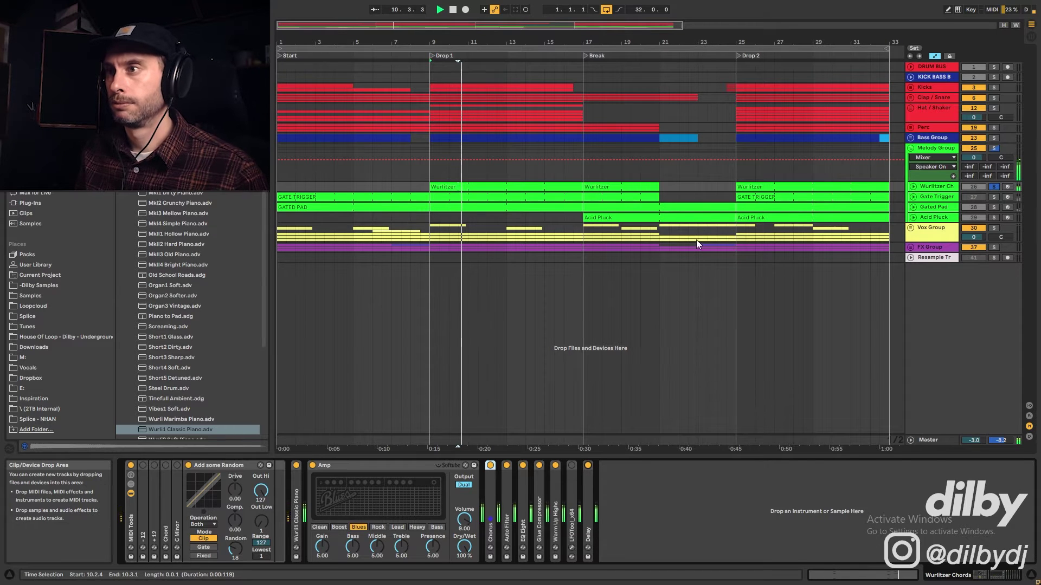
left_click(995, 187)
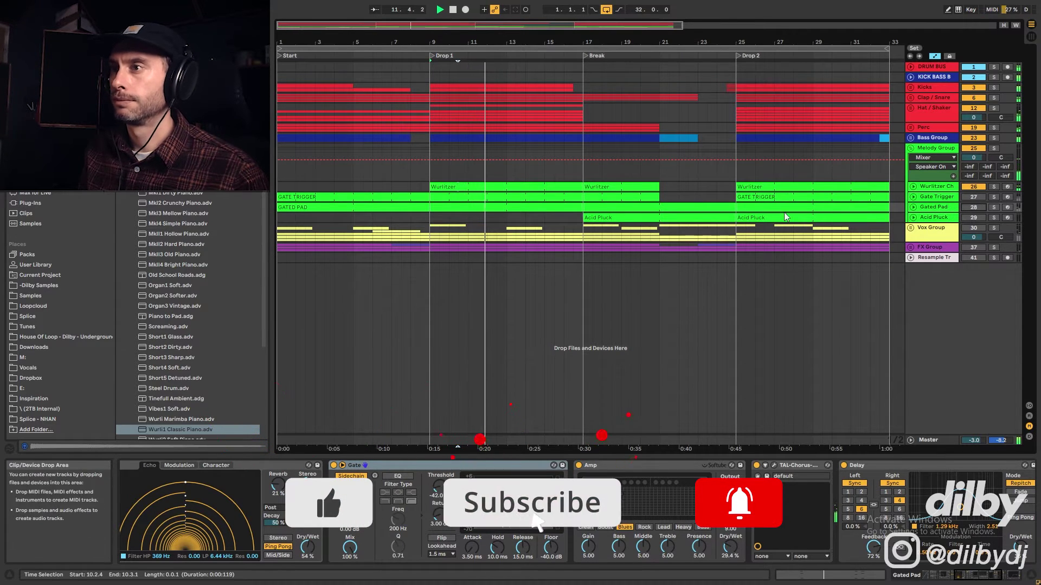
key("space")
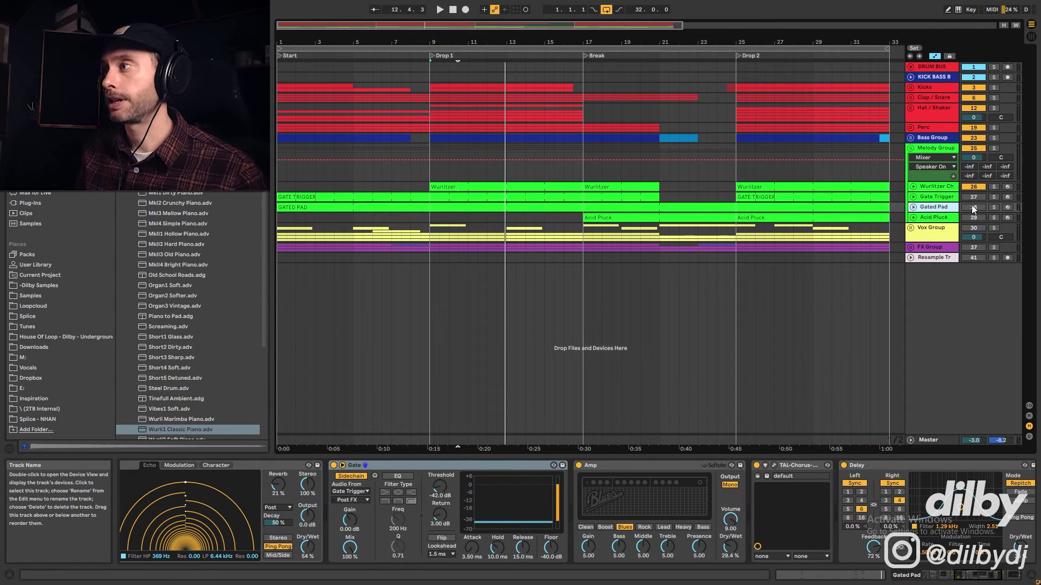
- Unfold the Gated Pad track and examine its M Tron Strings instrument
left_click(912, 206)
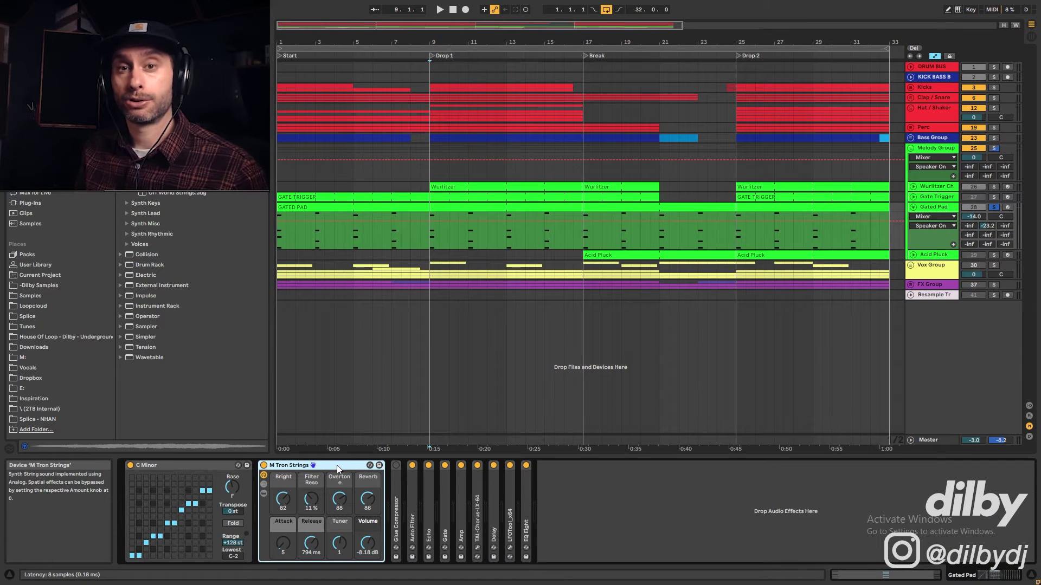
left_click(265, 484)
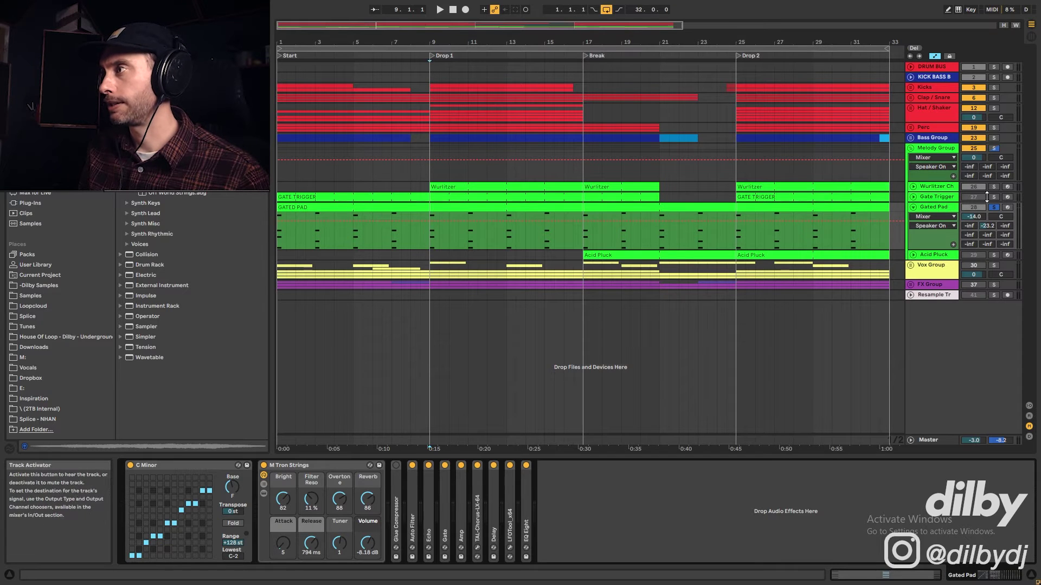
- Solo the Gate Trigger track and audition it from the start of Drop 1
left_click(993, 197)
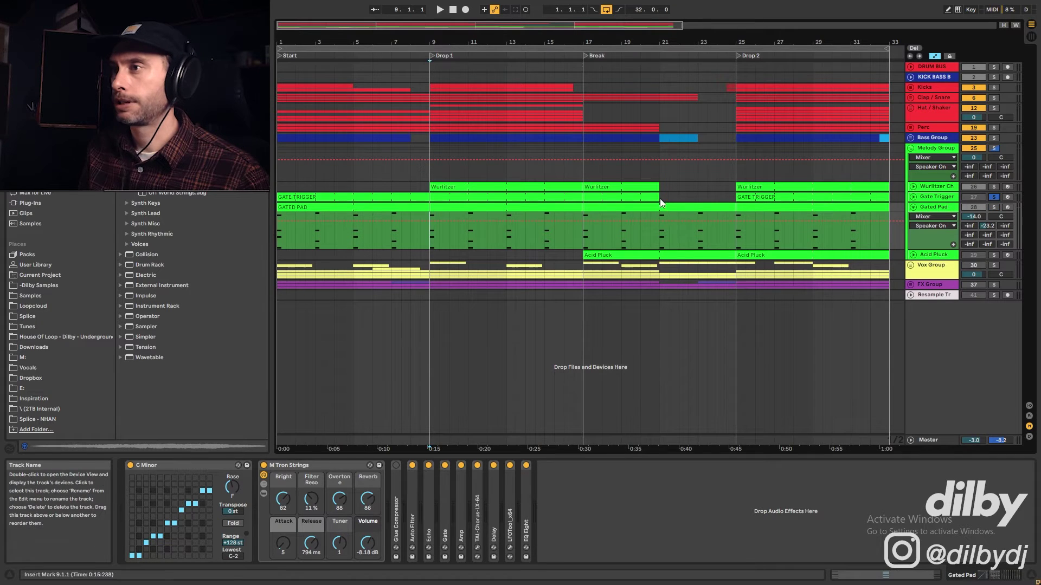
left_click(428, 172)
key("space")
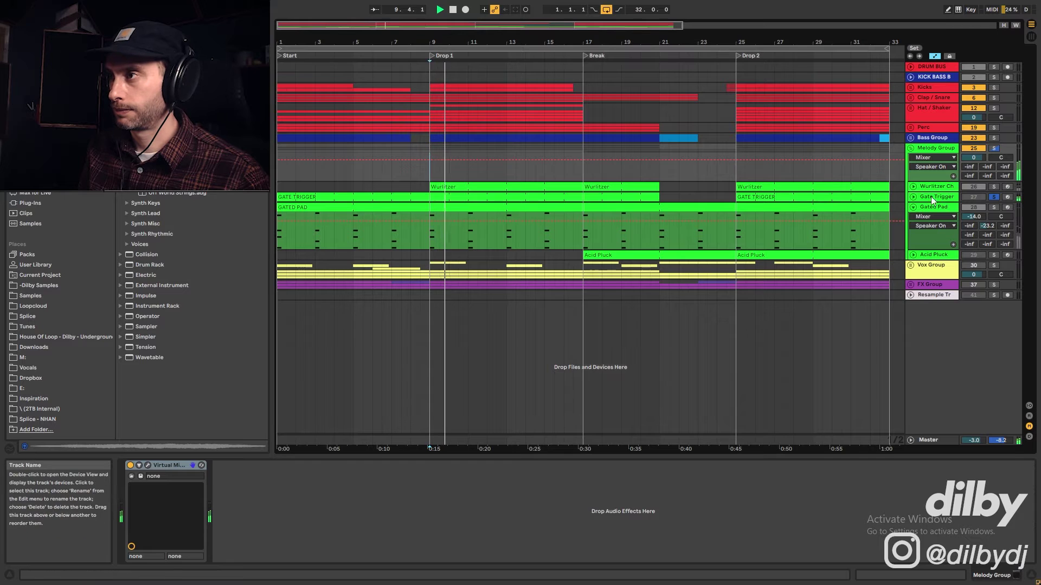
- Open the Gate Trigger clip to examine its repeating C2 notes, and show the track's closed hi-hat sample device
left_click(913, 198)
key("space")
double_click(435, 217)
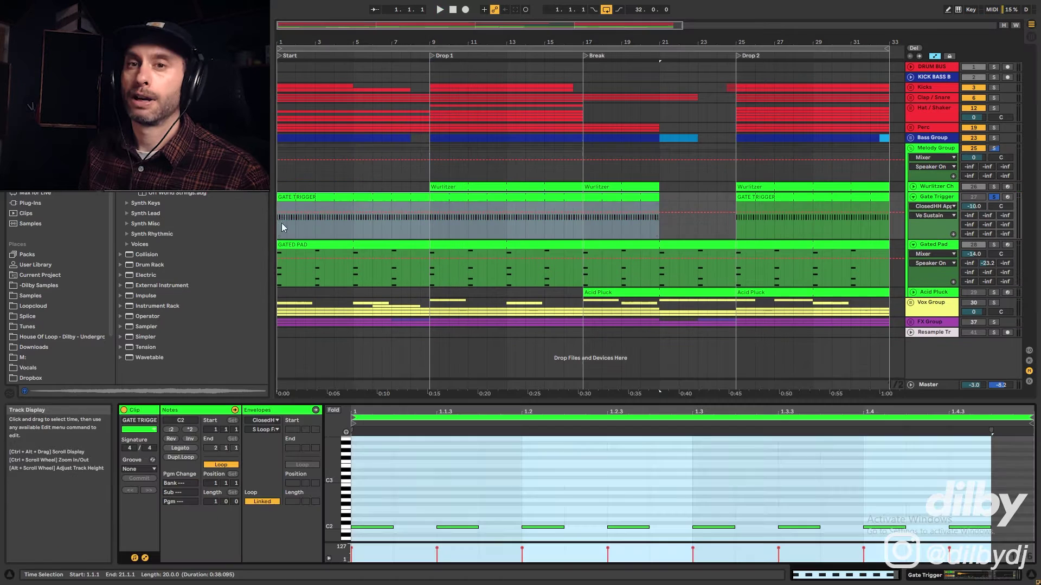
left_click(914, 197)
left_click(927, 201)
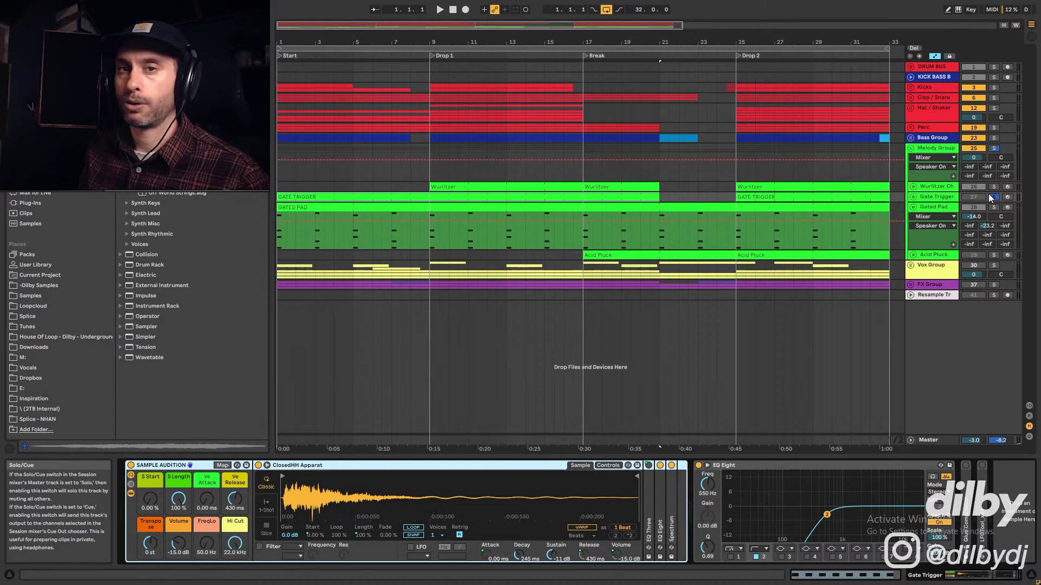
- Show the Gated Pad's devices and expand the Gate to examine its sidechain input from the Gate Trigger track
left_click(927, 209)
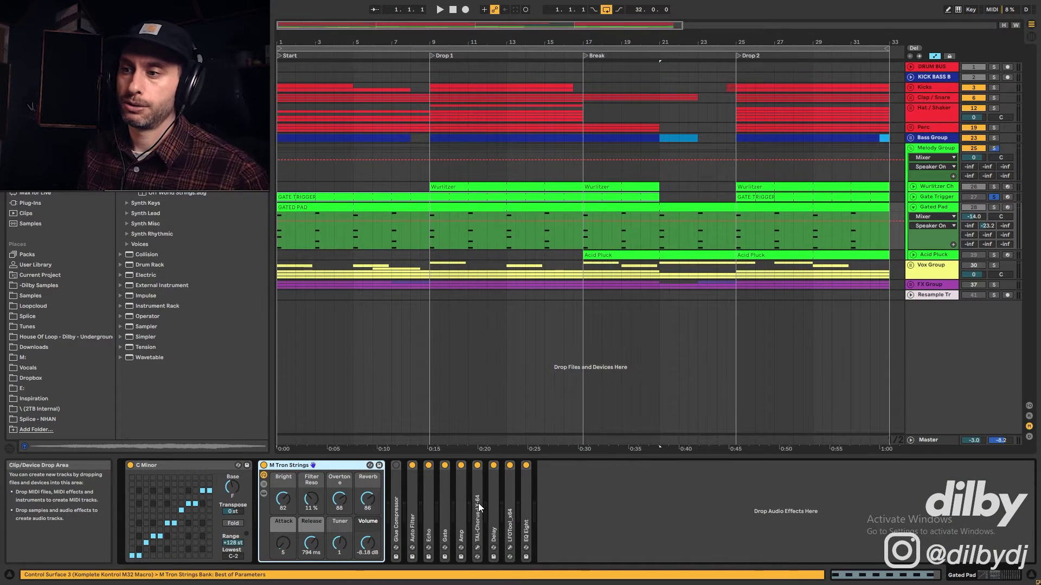
left_click(444, 510)
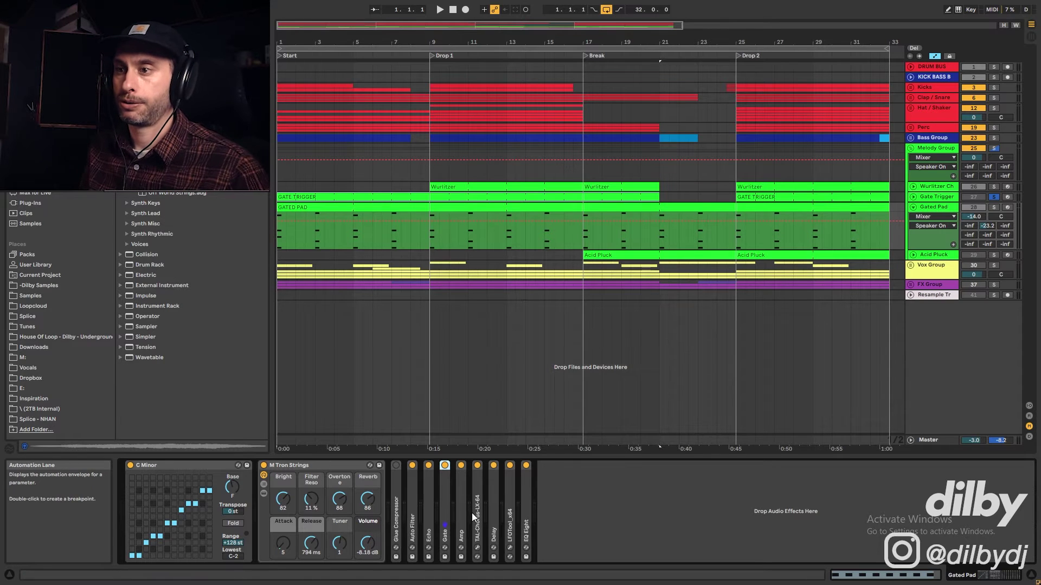
double_click(444, 491)
- Audition the soloed Gated Pad with the Gate switched on and off, leaving the Gate enabled
key("space")
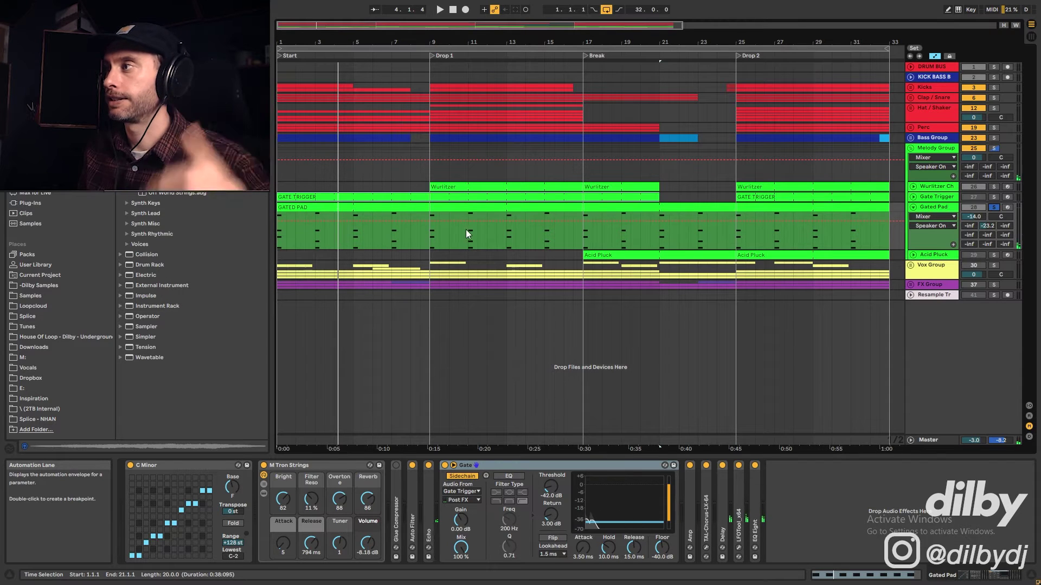
left_click(445, 465)
left_click(444, 465)
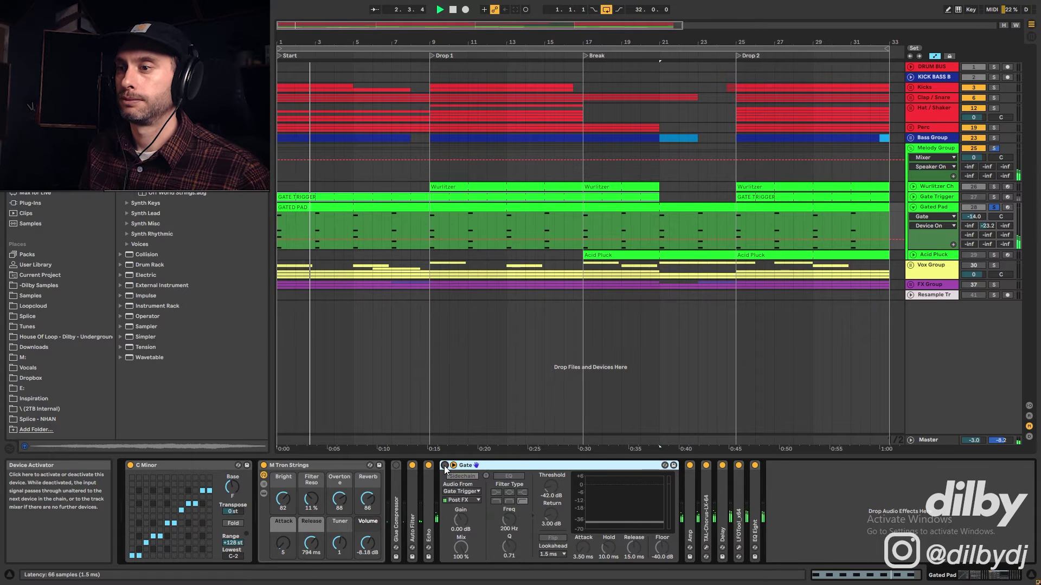
left_click(445, 465)
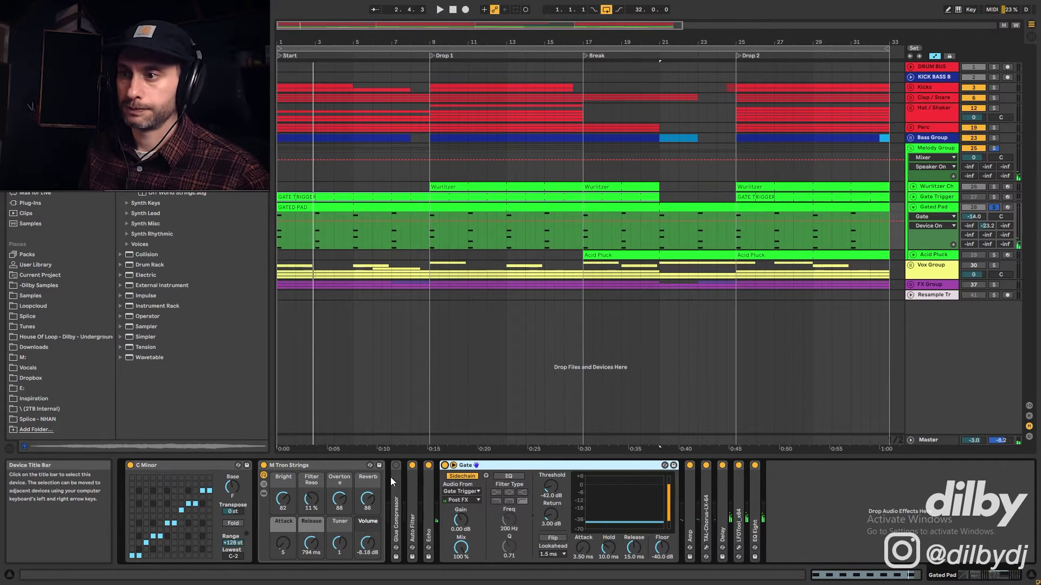
- Expand the Gated Pad's Auto Filter and bypass the Auto Filter, the Echo and the effects following the Gate
double_click(412, 482)
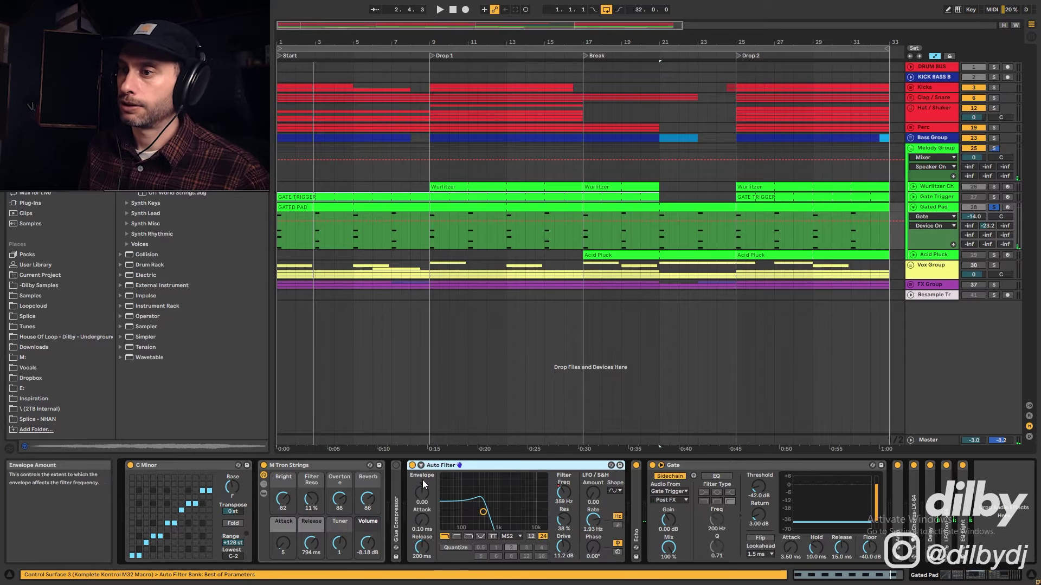
left_click(413, 466)
left_click(636, 466)
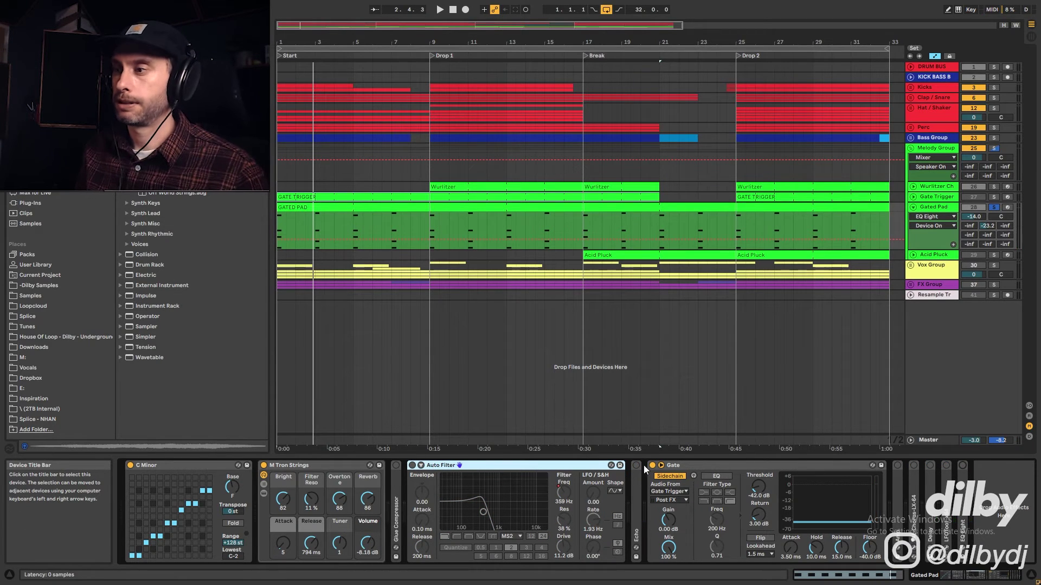
left_click(681, 465)
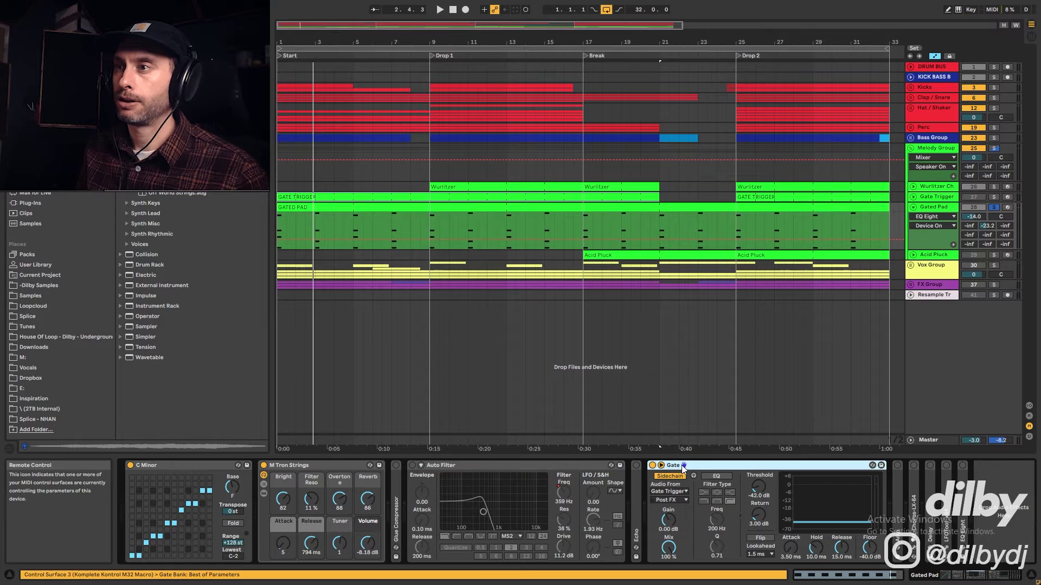
- Audition the Gated Pad from Drop 1 with only the Gate active, and again with the Auto Filter re-enabled
left_click(429, 223)
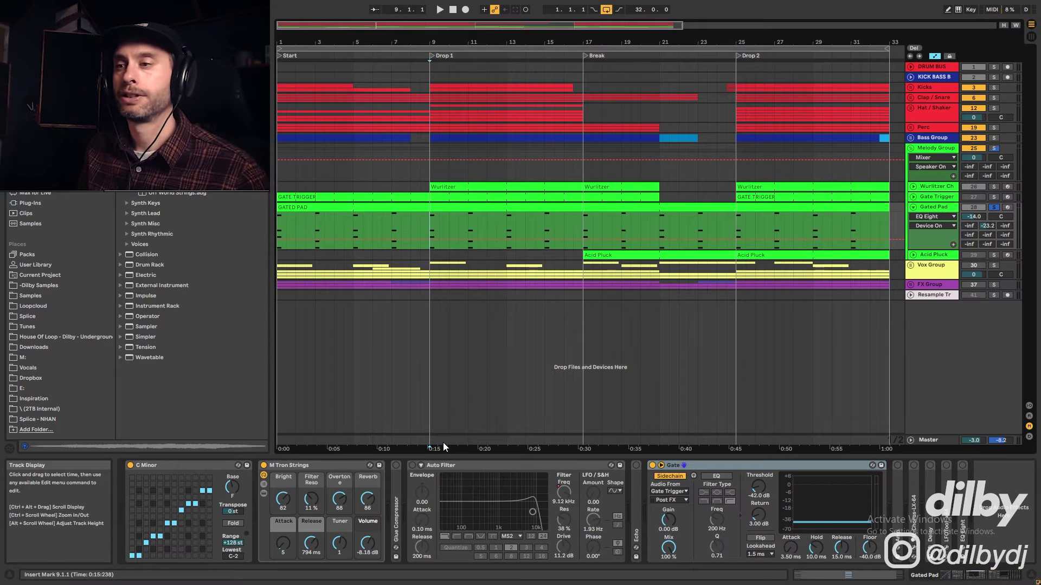
key("space")
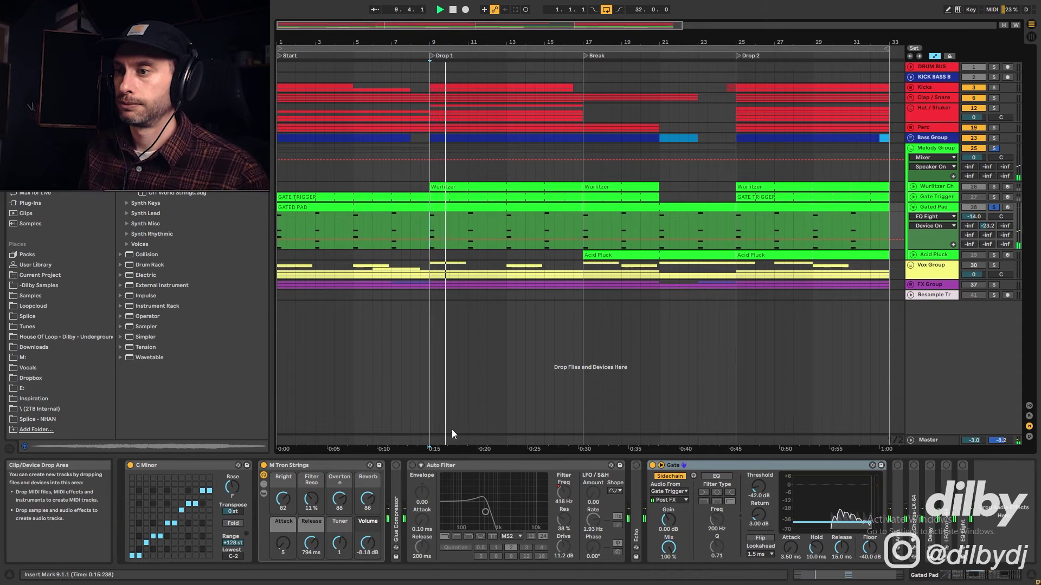
key("space")
left_click(412, 466)
key("space")
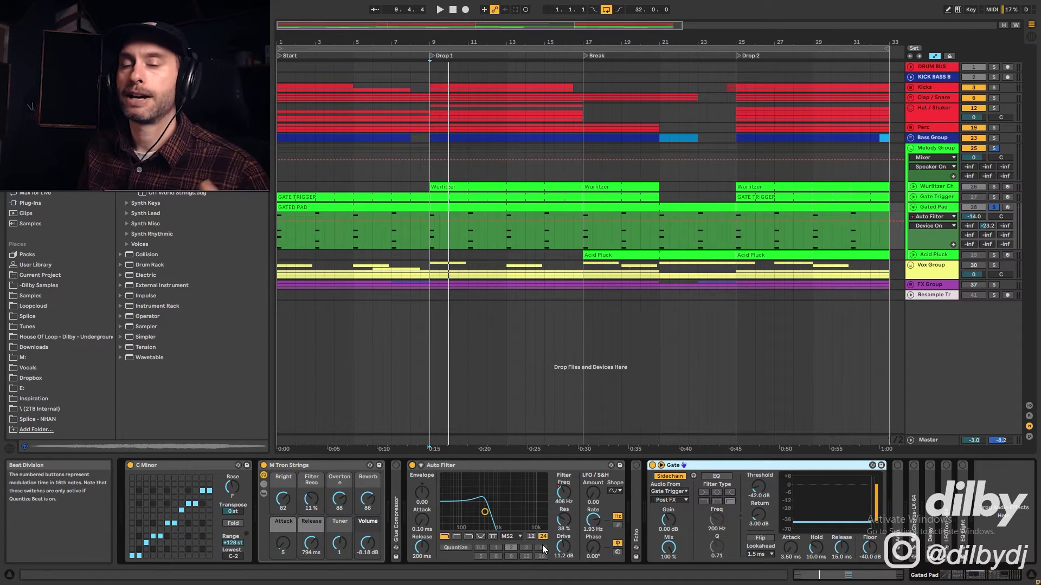
- Re-enable the Gated Pad's Echo, collapse the Auto Filter, and expand the Echo to examine its delay settings
left_click(636, 465)
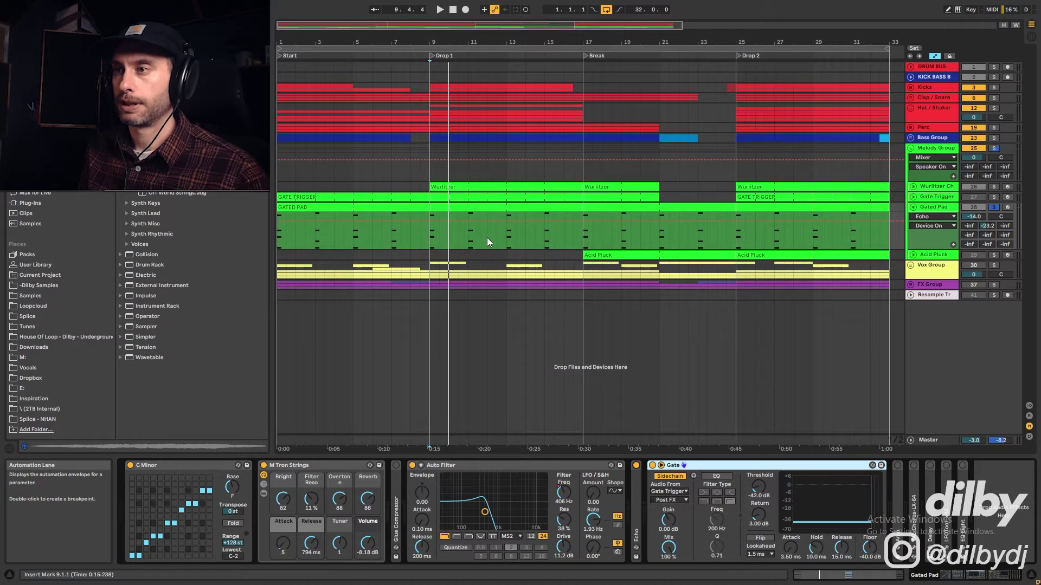
double_click(578, 464)
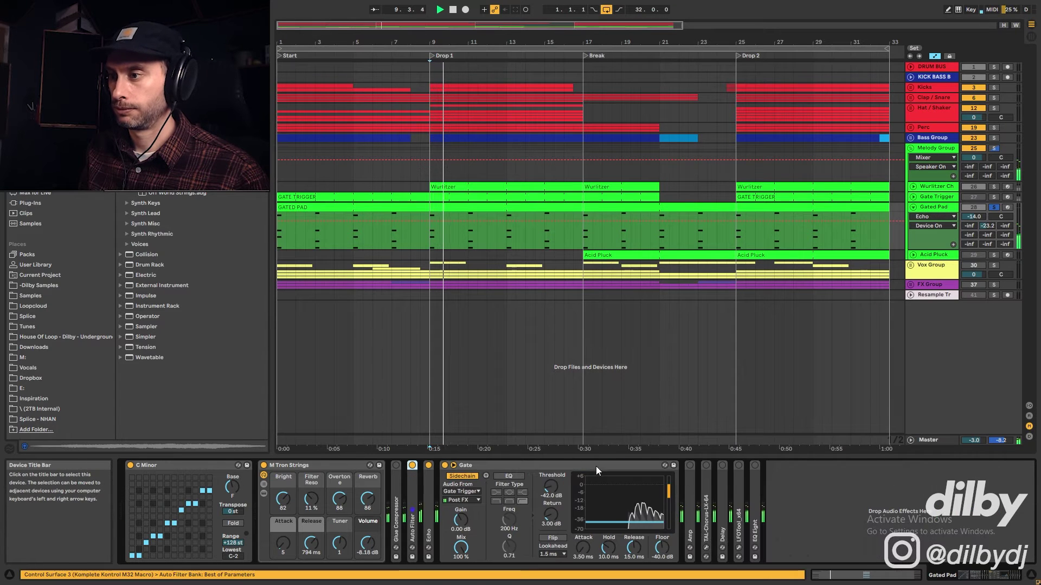
double_click(430, 496)
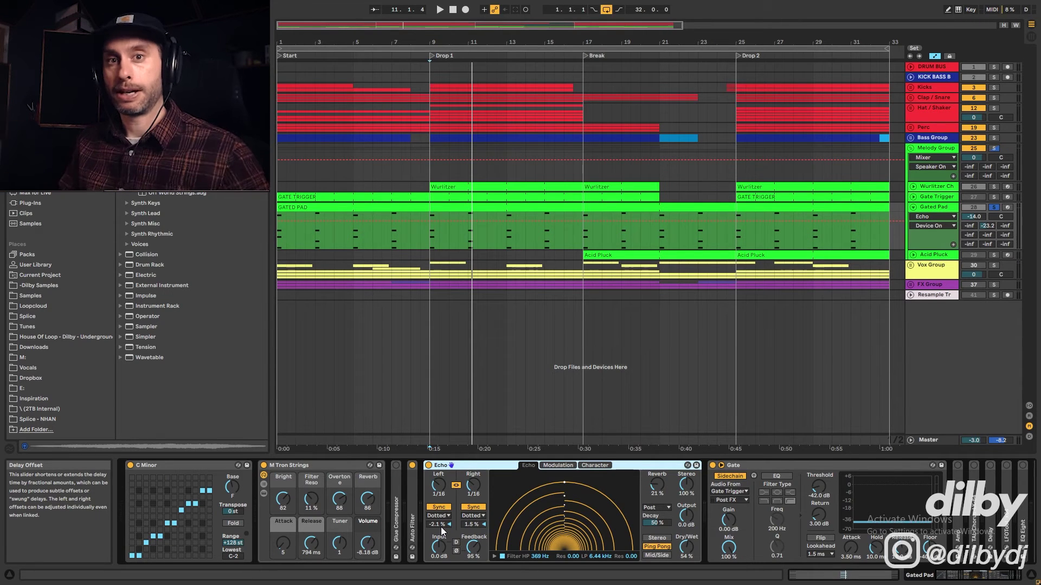
- Collapse the Gated Pad's Echo and audition the pad from Drop 1 with the Amp re-enabled, leaving the Amp collapsed
double_click(441, 466)
key("space")
double_click(692, 512)
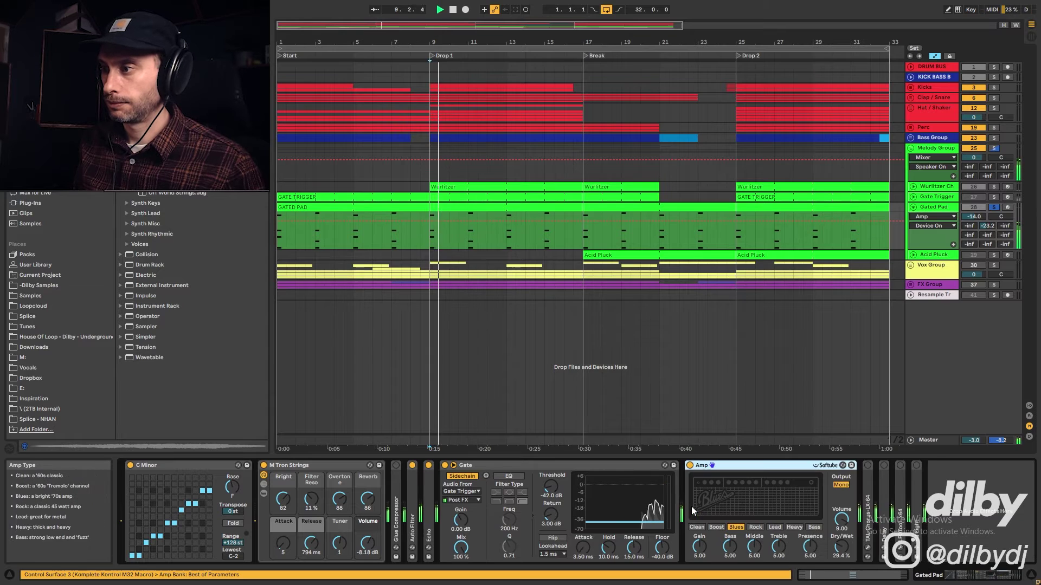
double_click(736, 467)
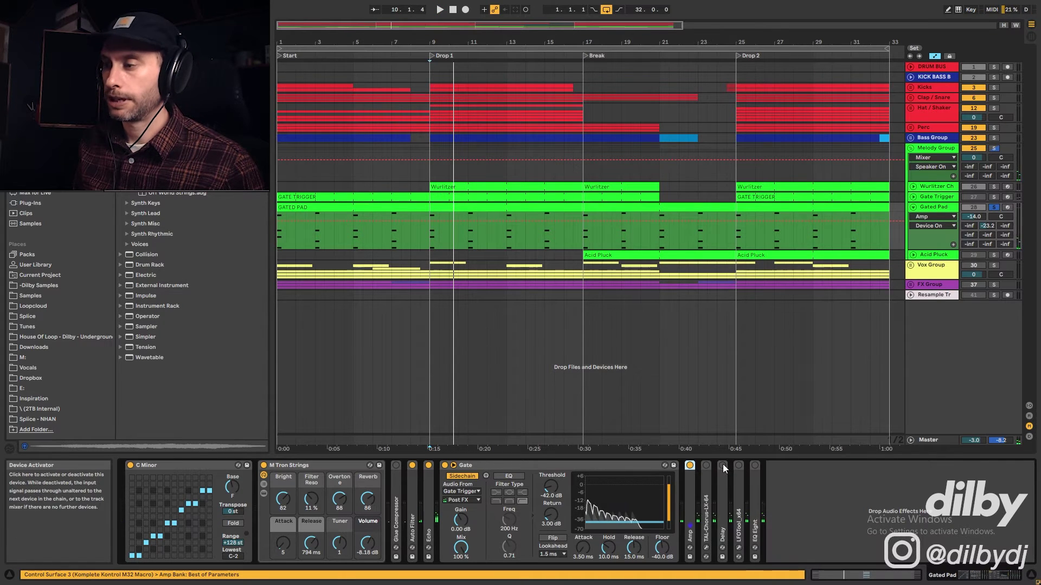
- Re-enable the Gated Pad's TAL-Chorus-LX, audition it from Drop 1, and view its plug-in window before closing it
double_click(705, 493)
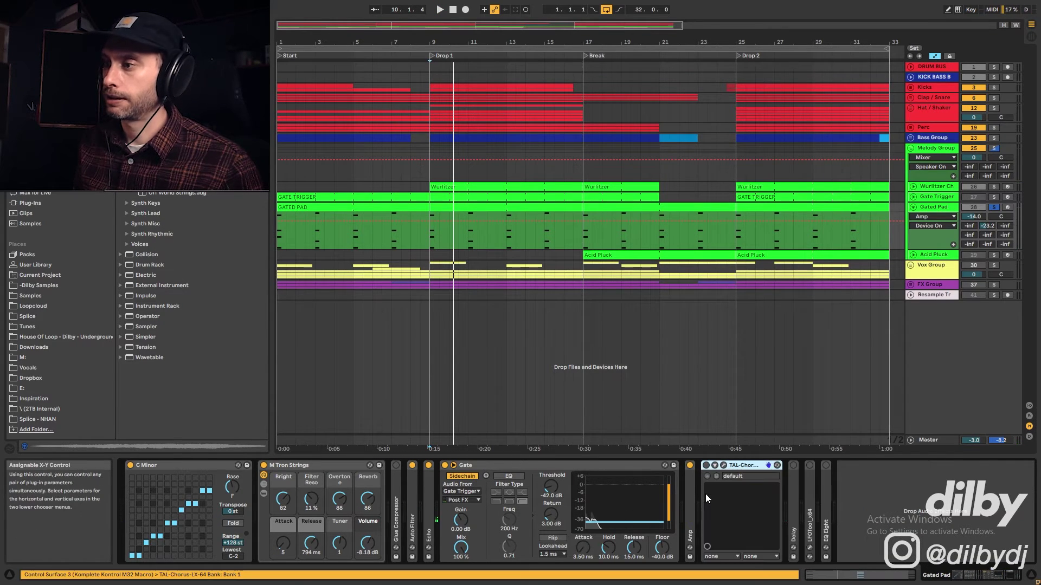
left_click(706, 465)
double_click(733, 466)
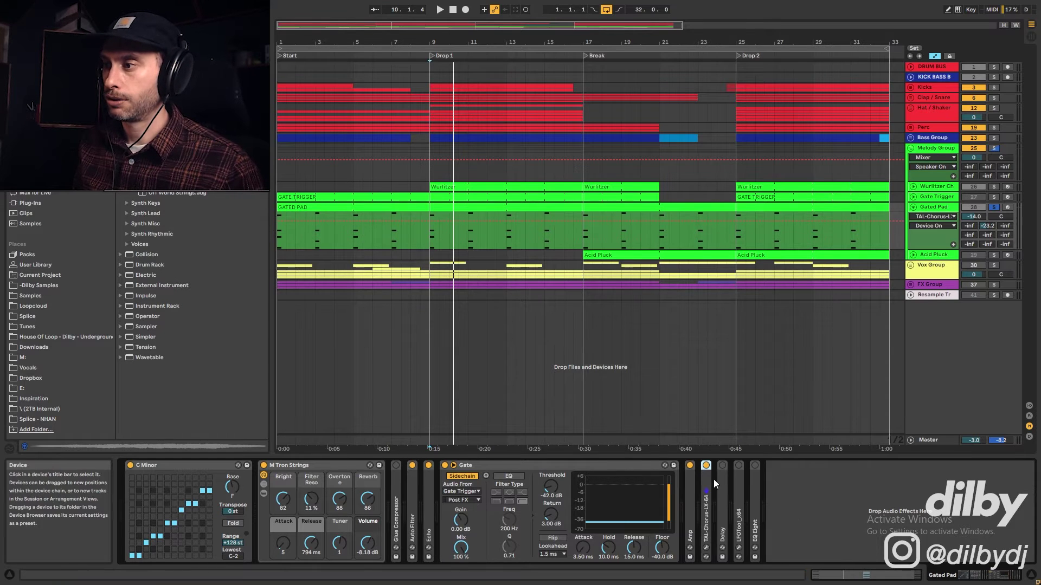
key("space")
left_click(706, 549)
left_click_drag(461, 181, 696, 221)
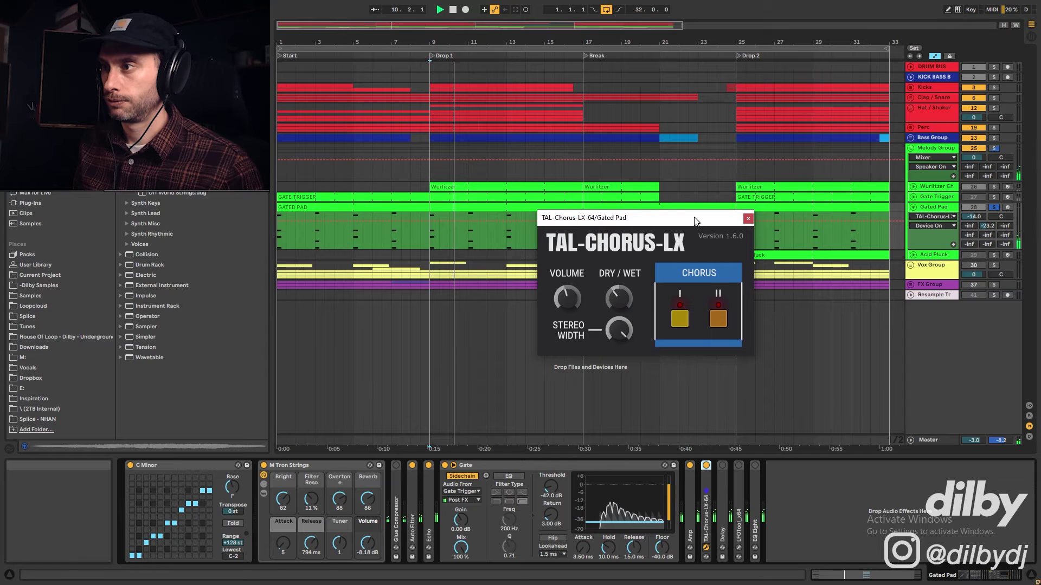
left_click(747, 220)
- Re-enable the Gated Pad's Delay and LFOTool one after the other, auditioning the pad from Drop 1 with each
left_click(722, 466)
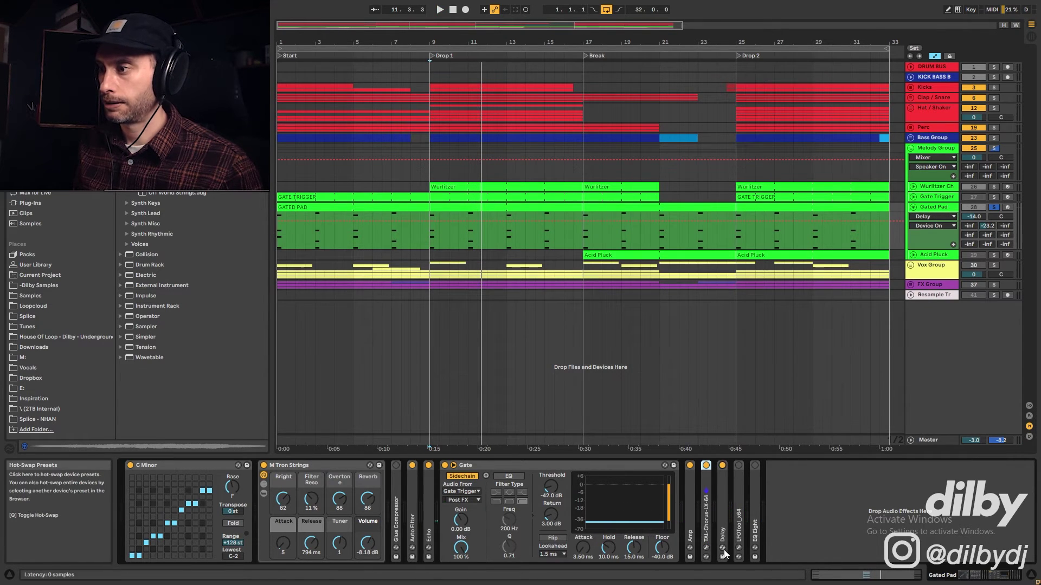
key("space")
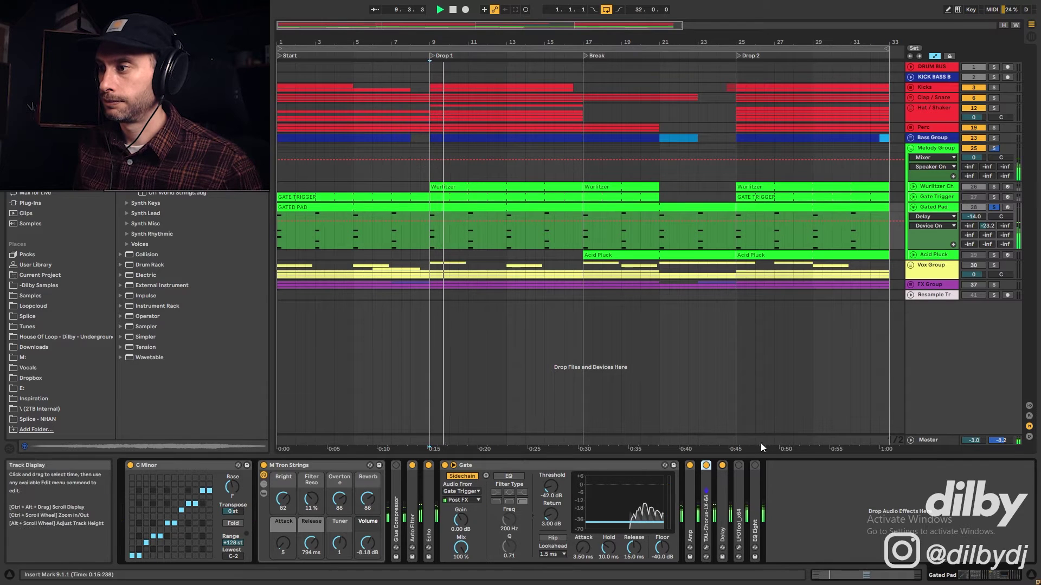
left_click(738, 465)
key("space")
key("space")
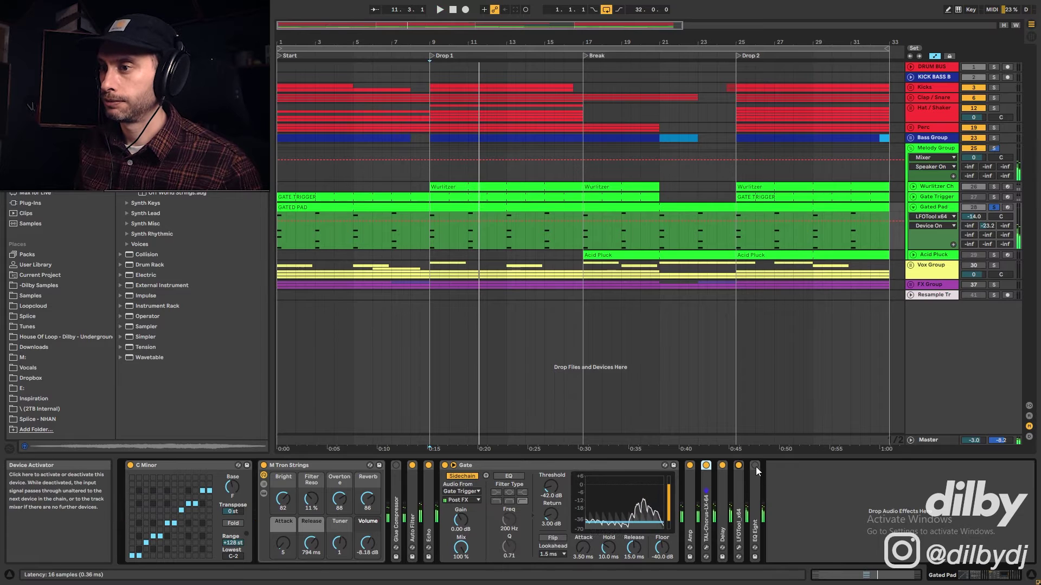
- Re-enable the Gated Pad's EQ Eight and audition the pad from Drop 1 with the EQ's filter curve expanded
left_click(755, 466)
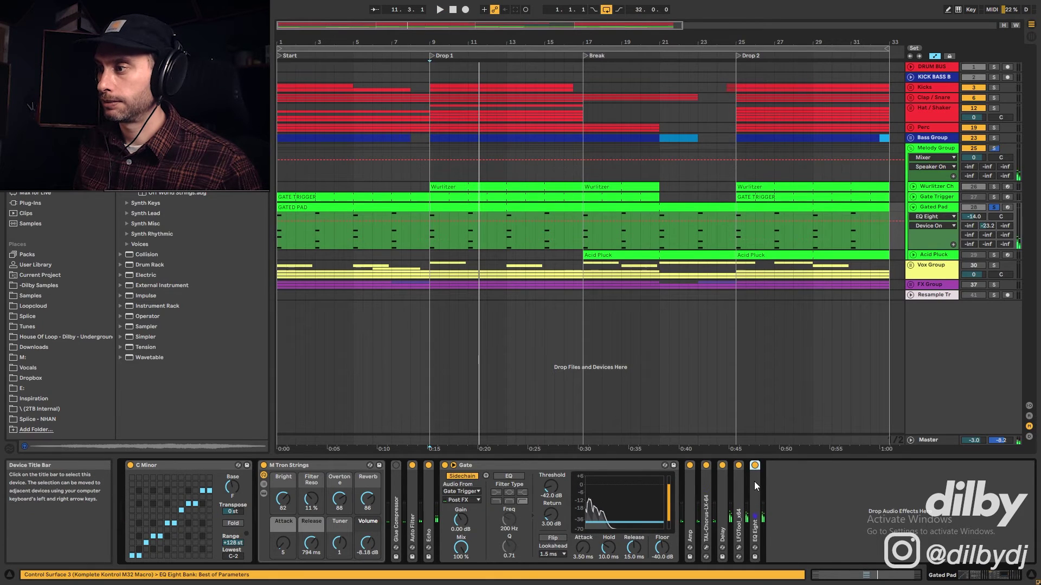
double_click(753, 481)
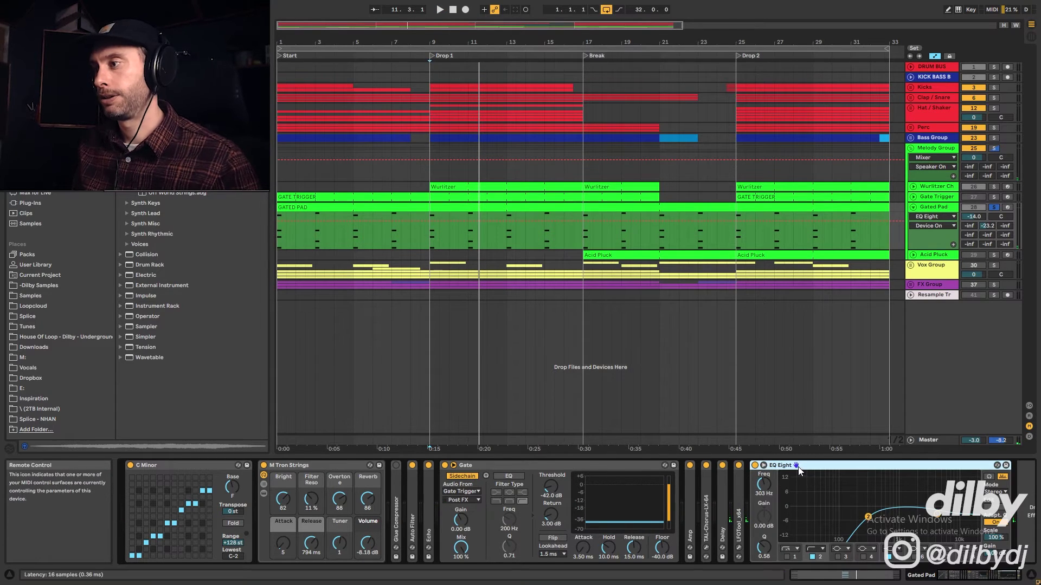
double_click(786, 465)
key("space")
double_click(756, 489)
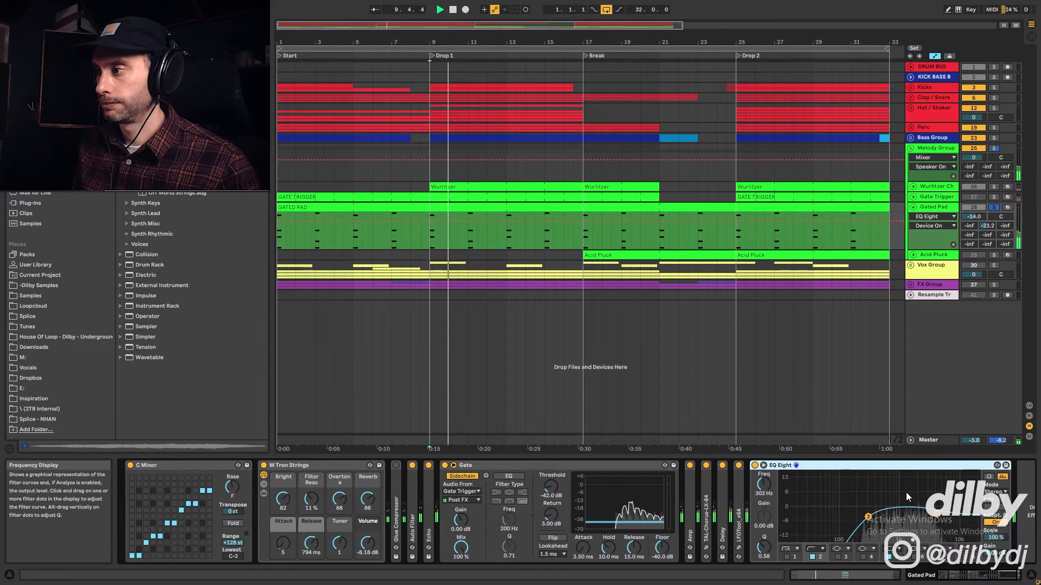
key("space")
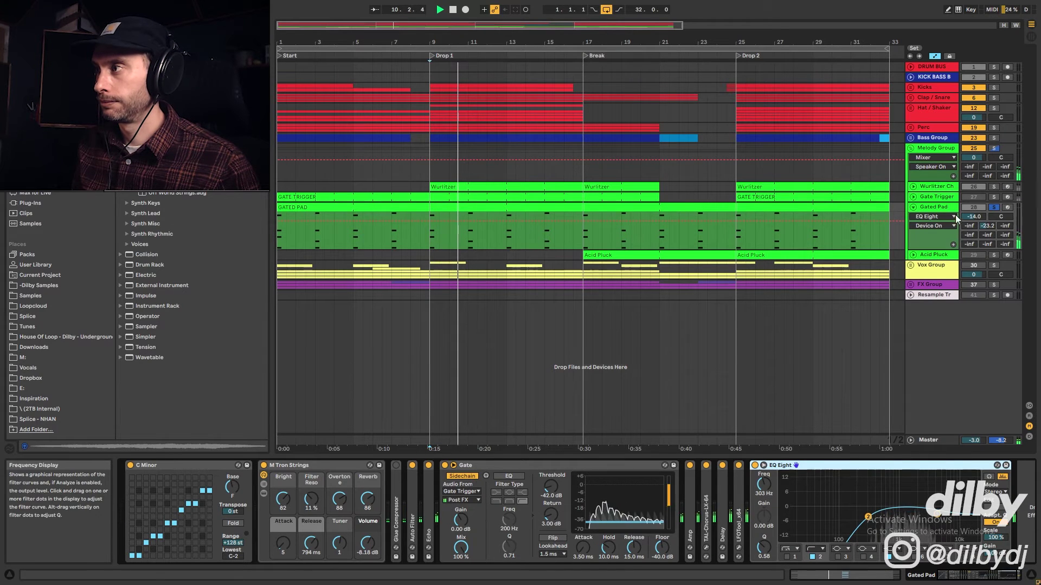
- Take the Gated Pad out of solo and audition it within the full mix from Drop 1
left_click(993, 208)
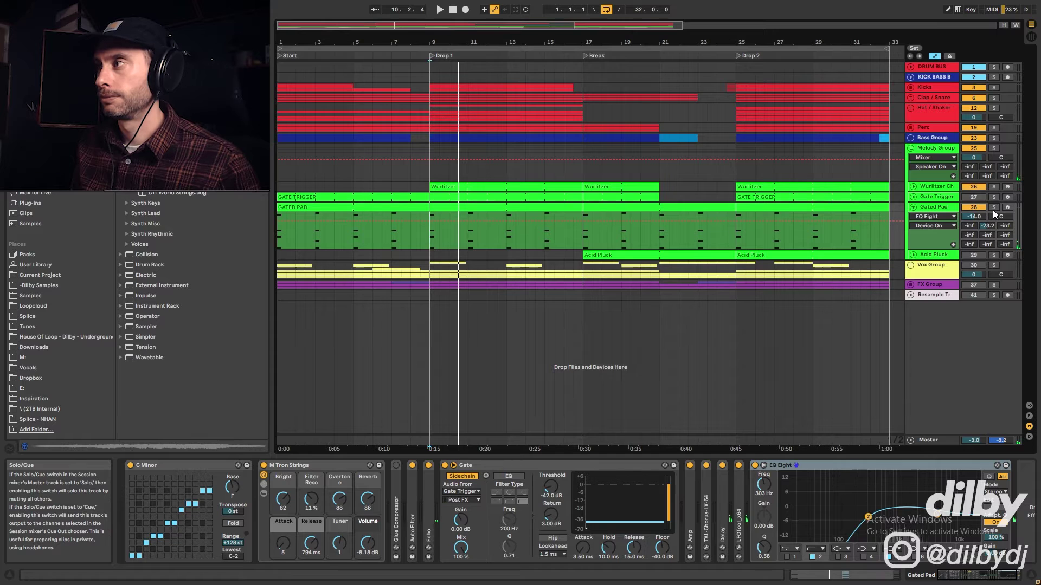
key("space")
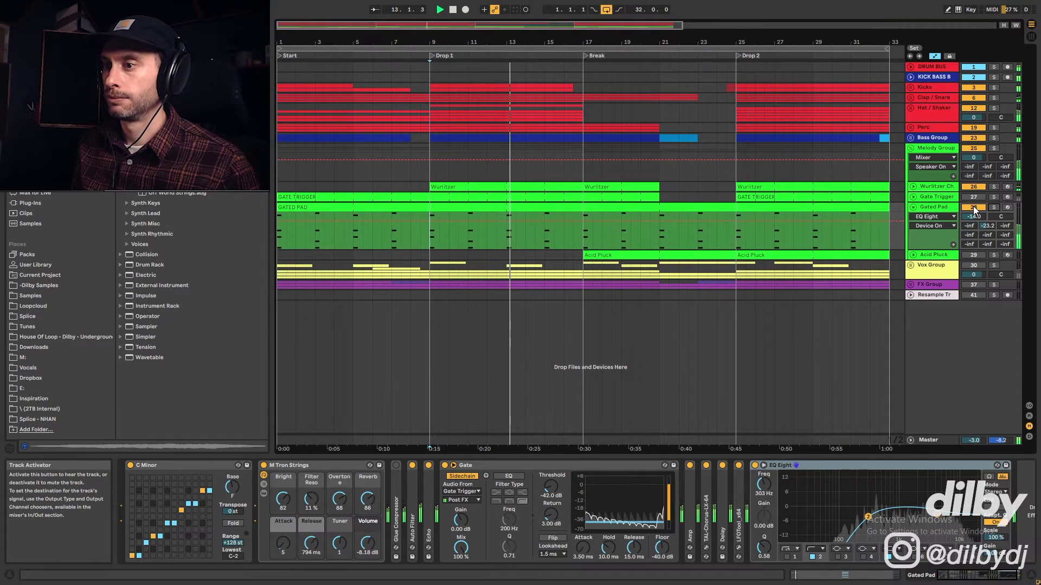
key("space")
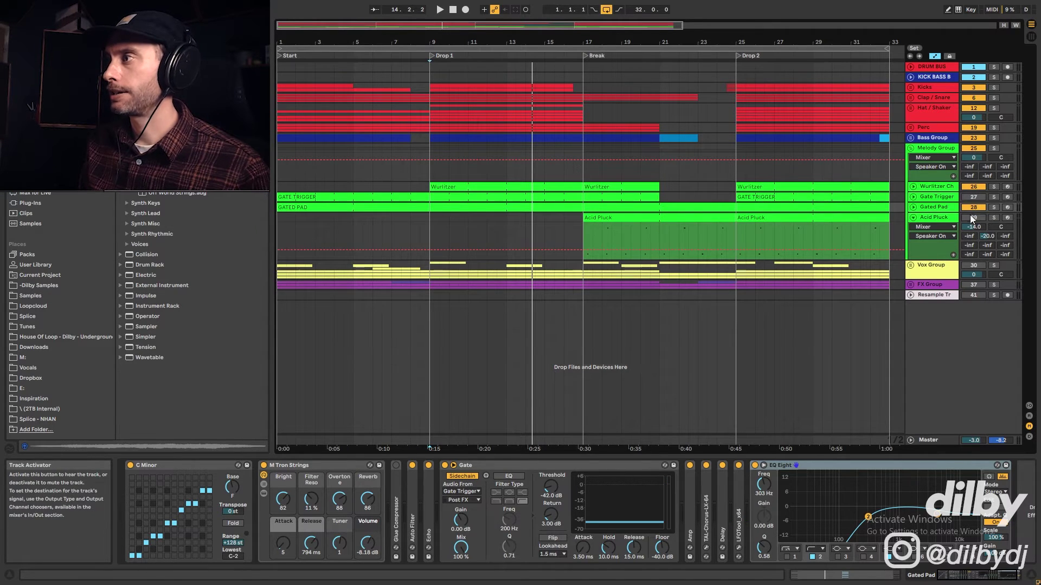
- Audition the soloed Acid Pluck from Drop 2 and examine its Acid Synth Rack, Glue Compressor and expanded LFOTool
left_click(993, 218)
left_click(737, 234)
key("space")
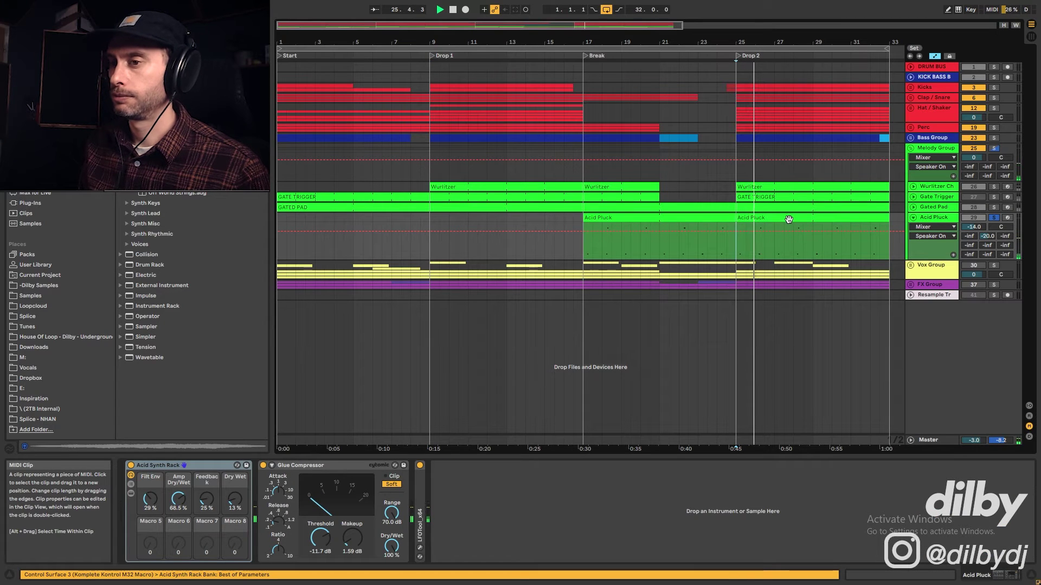
left_click(948, 217)
key("space")
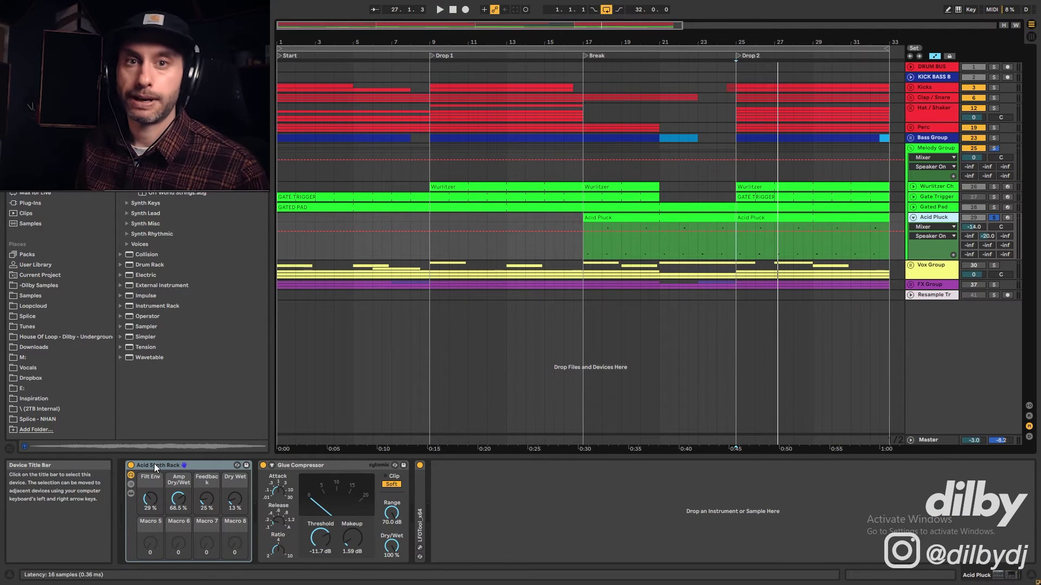
left_click(154, 464)
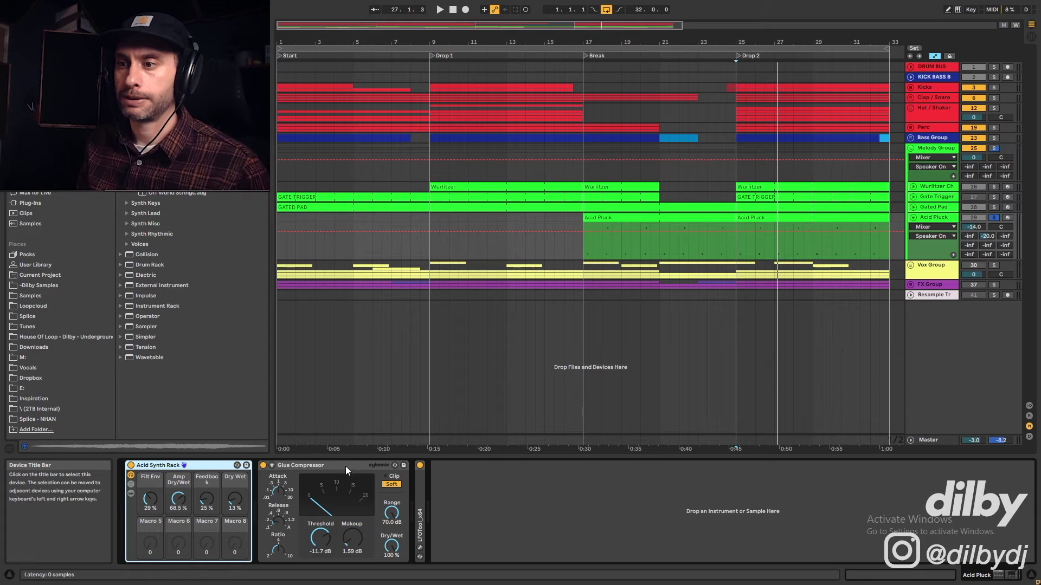
double_click(419, 483)
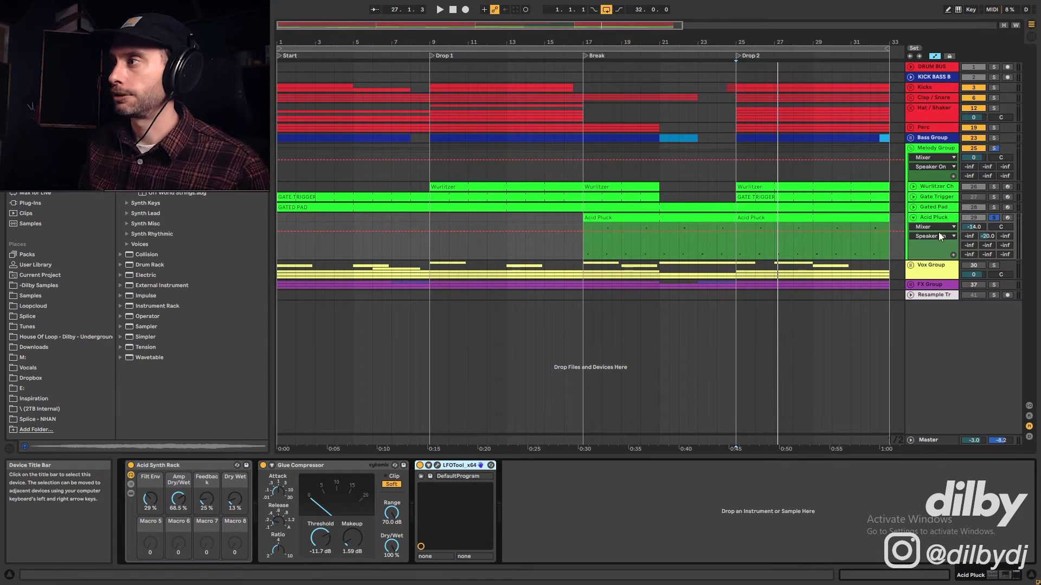
- Audition the full mix from the Wurlitzer clip at Drop 2 with no track soloed
left_click(767, 187)
key("space")
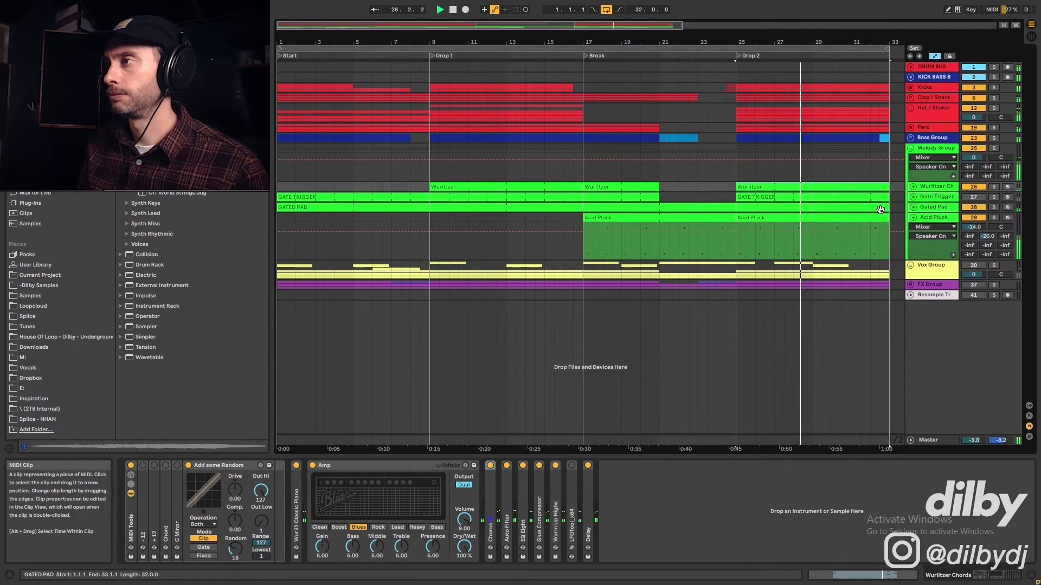
key("space")
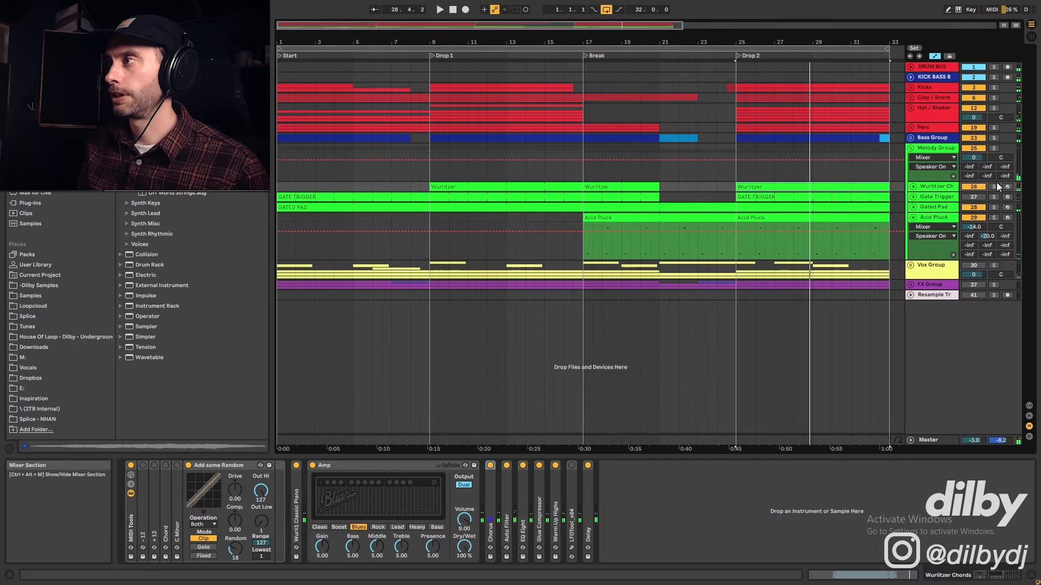
- Solo the Wurlitzer Chords and Acid Pluck together, audition them from Drop 2, and clear the solos
left_click(994, 186)
left_click(993, 217, "ctrl")
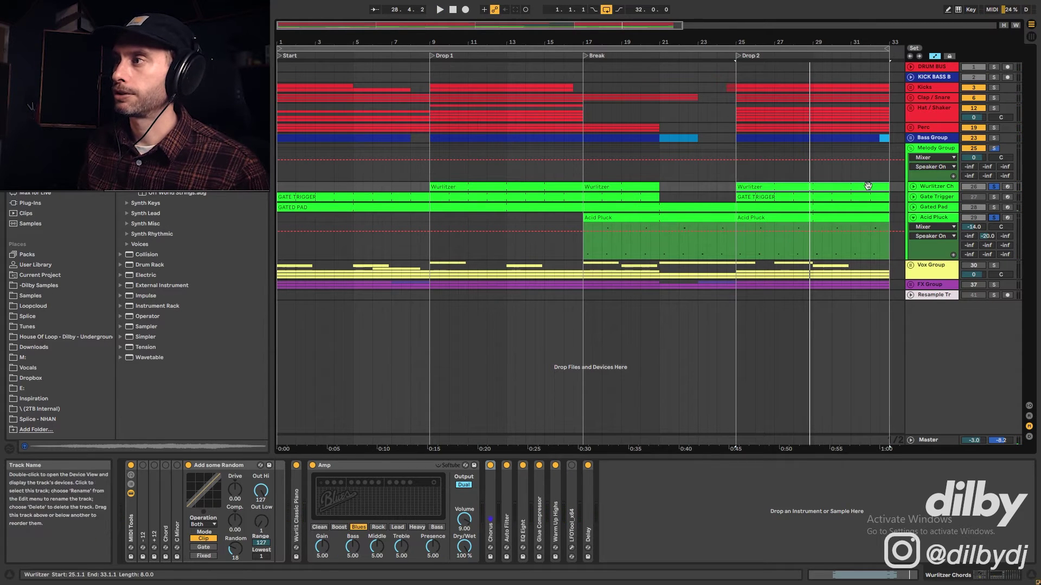
key("space")
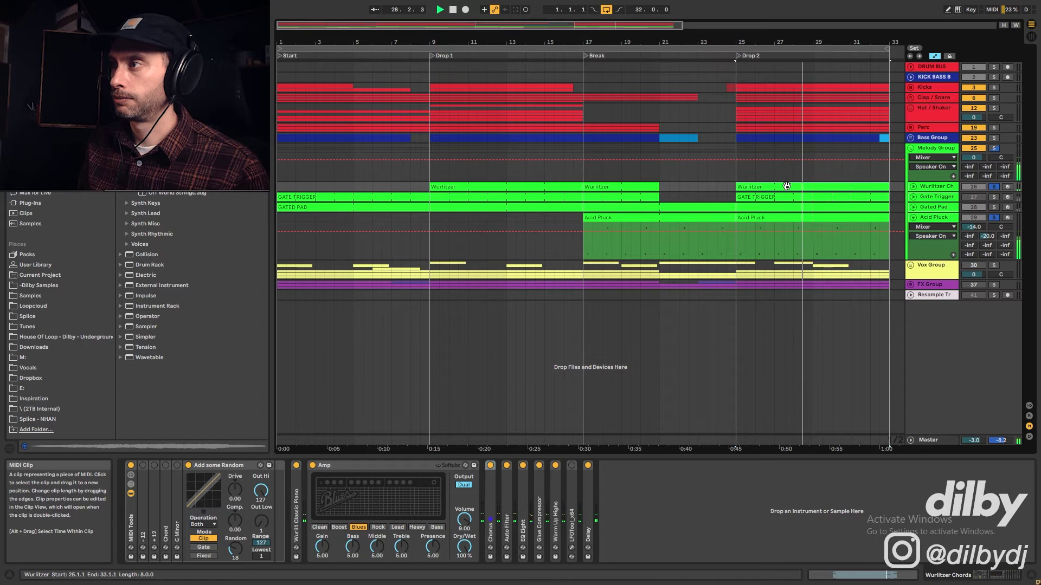
left_click(998, 187)
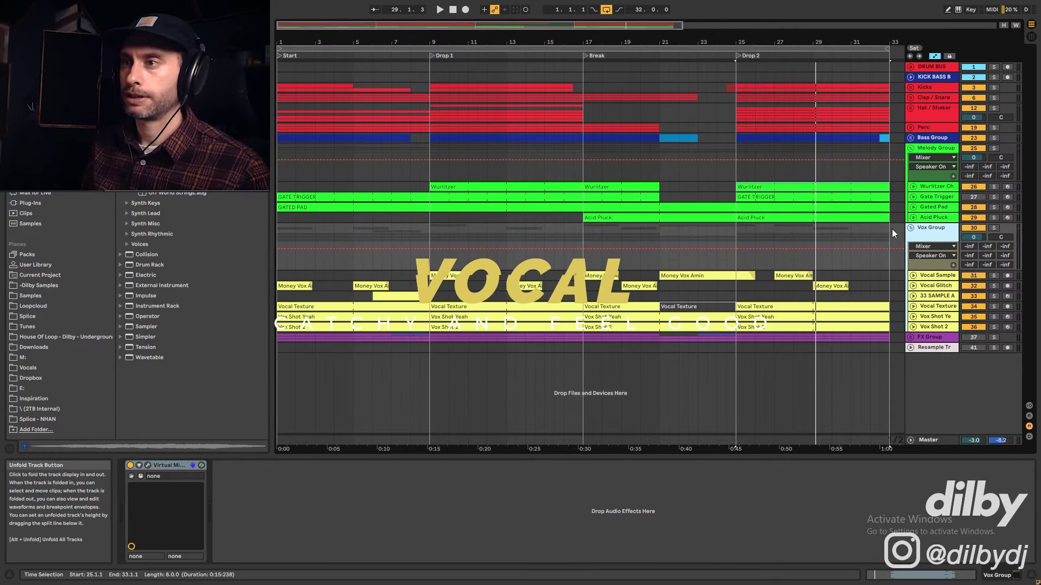
- Select the Money Vox Amin clip at Drop 1 and audition the soloed Vocal Sample track
left_click(432, 265)
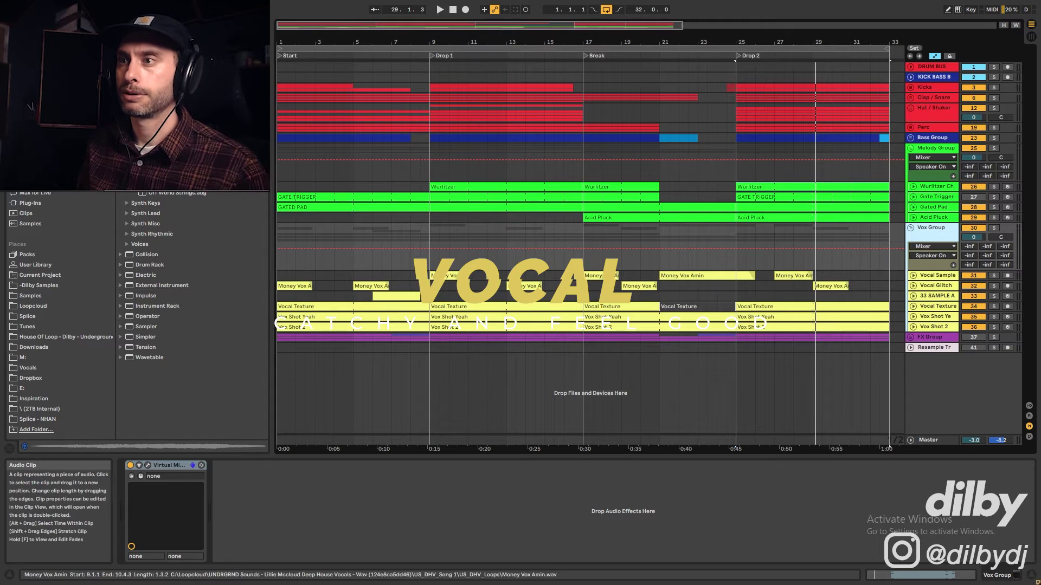
left_click(441, 276)
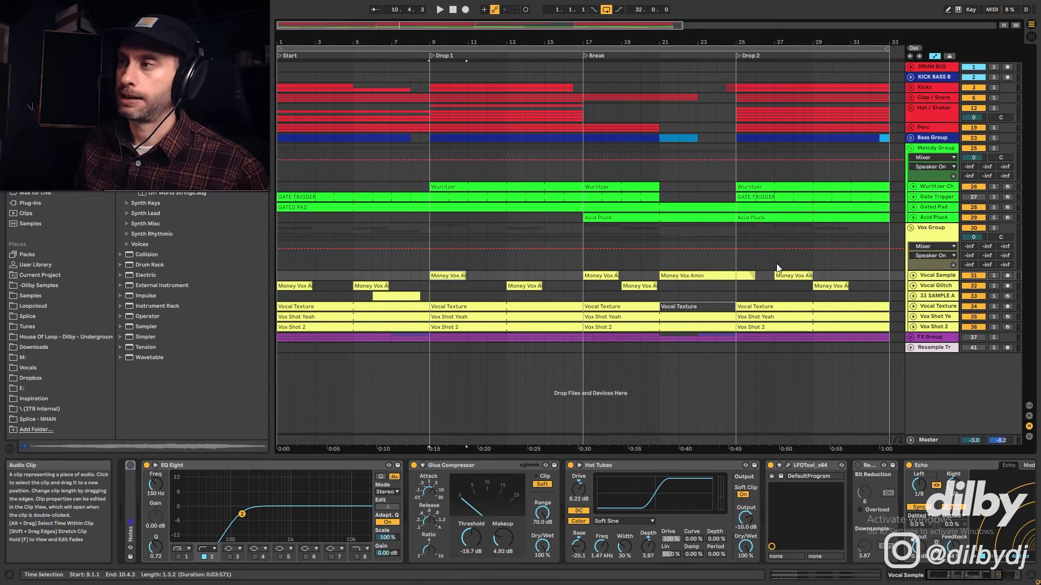
key("space")
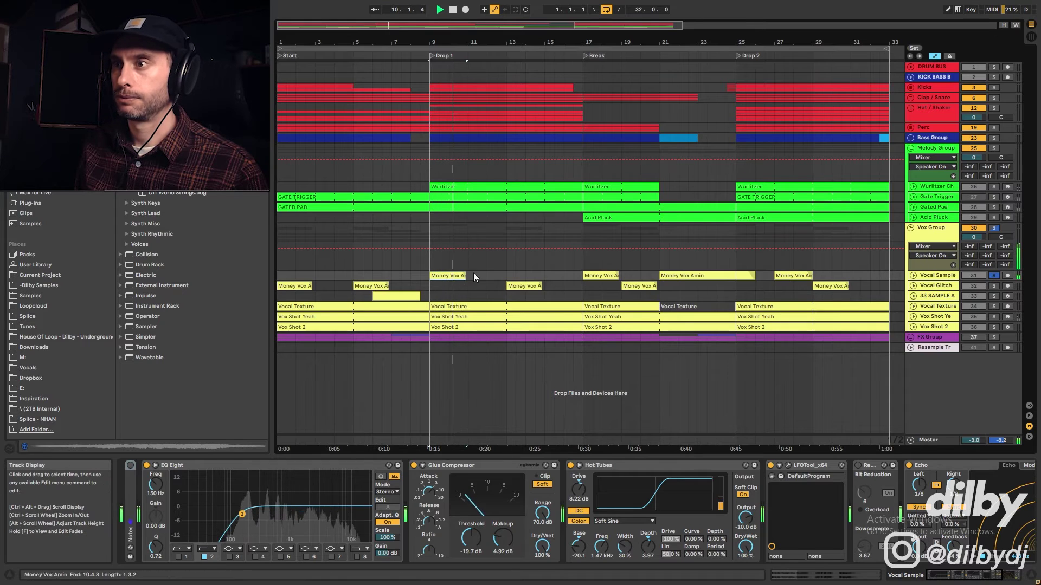
key("space")
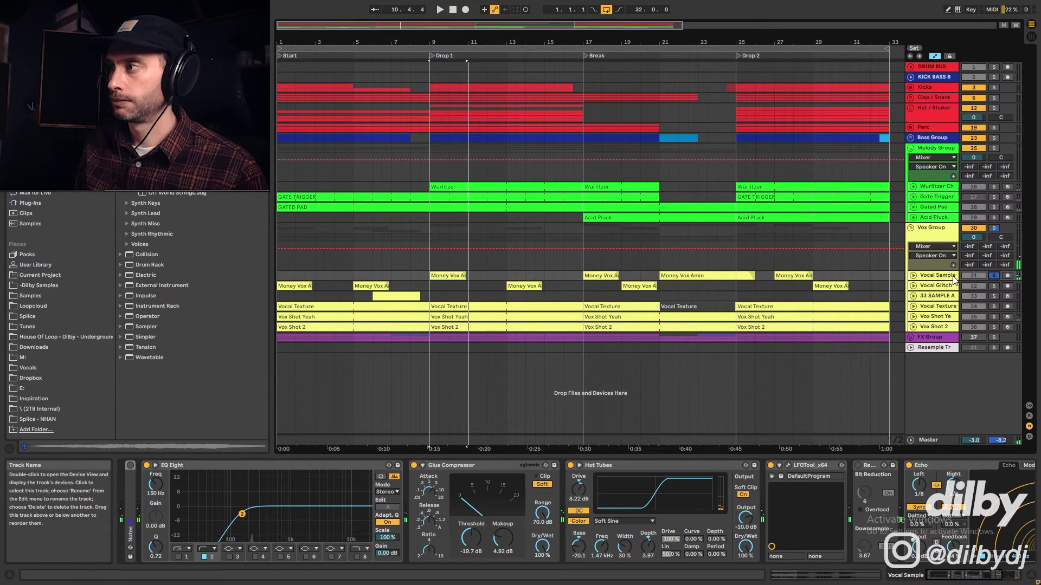
- Unfold the Vocal Sample track, collapse its EQ Eight, and bypass the Hot Tubes and Echo
left_click(913, 276)
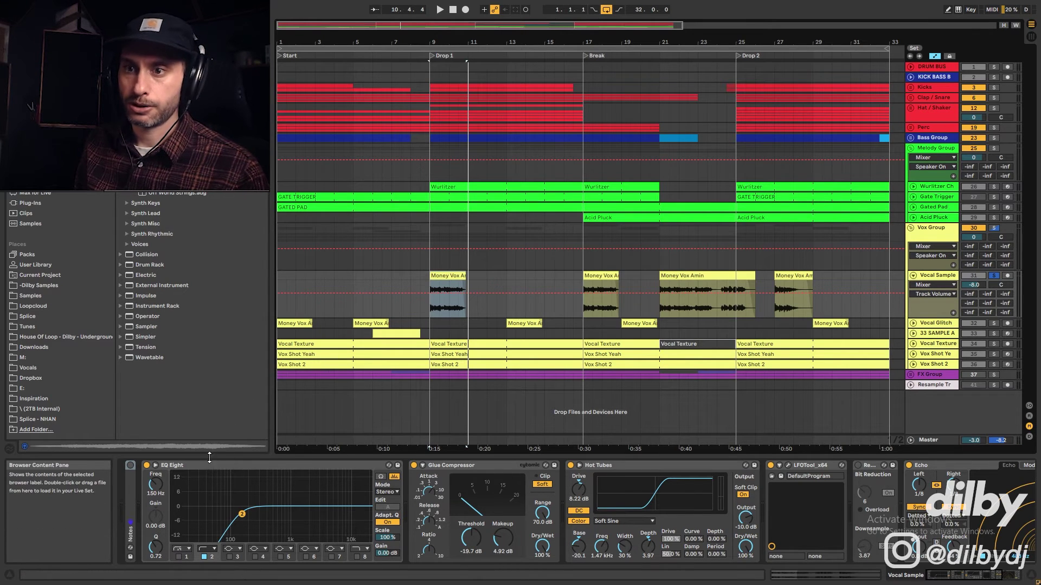
double_click(233, 466)
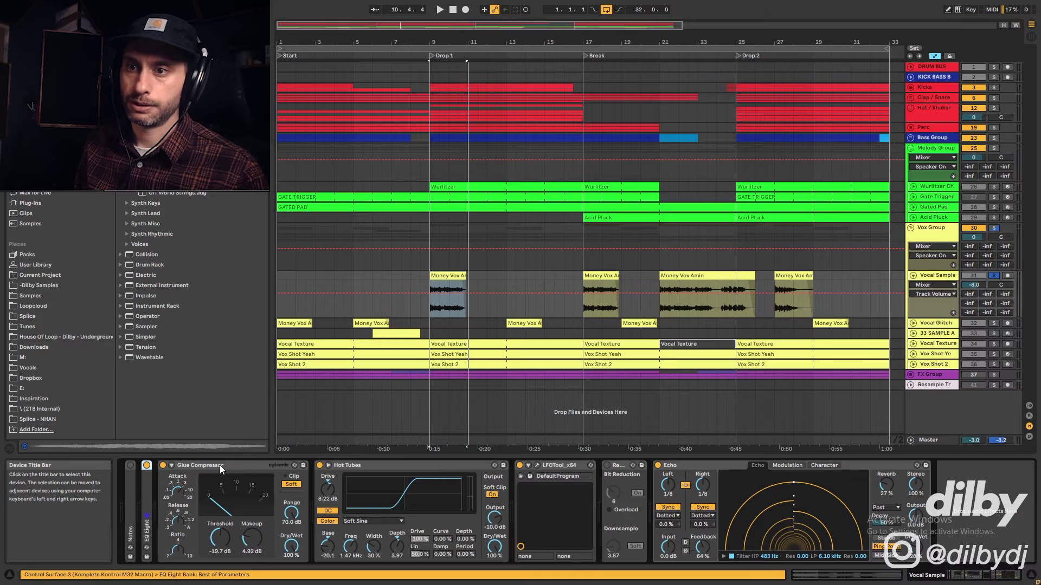
left_click(319, 465)
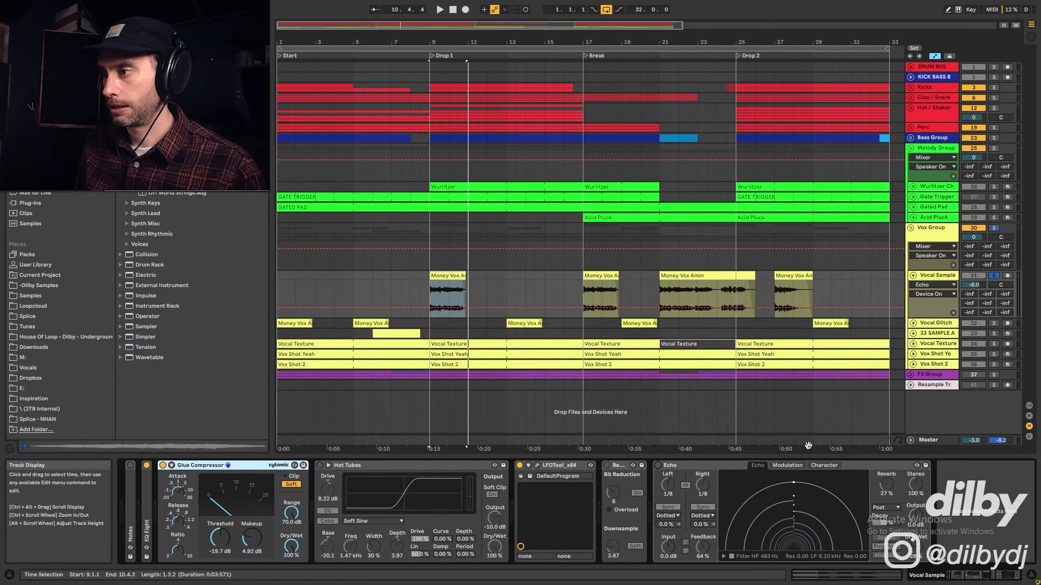
left_click(658, 465)
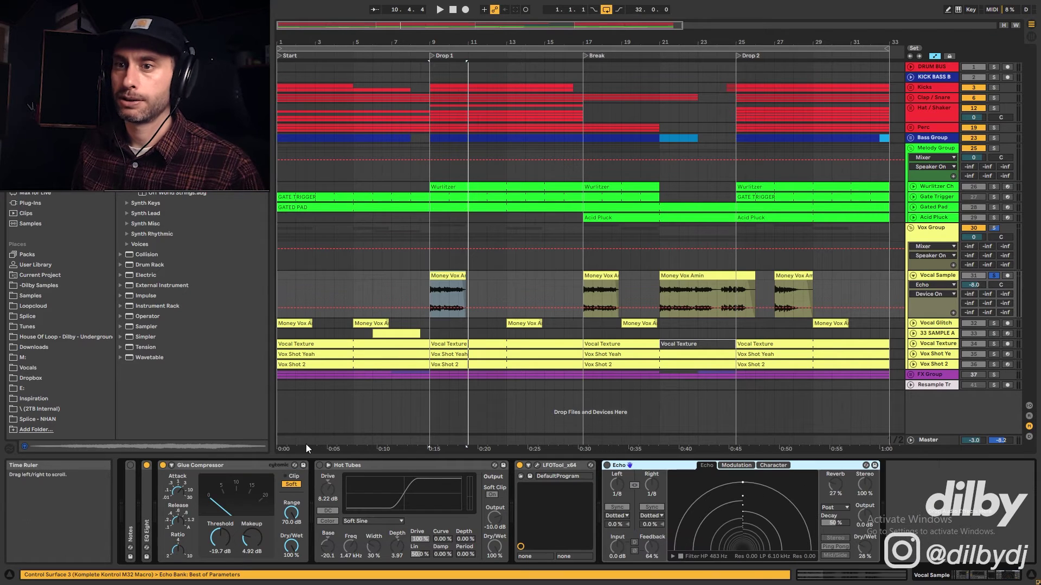
- Audition the Vocal Sample with its EQ Eight and Glue Compressor also bypassed, and open the Drop 1 clip's sample settings
left_click(146, 465)
left_click(163, 466)
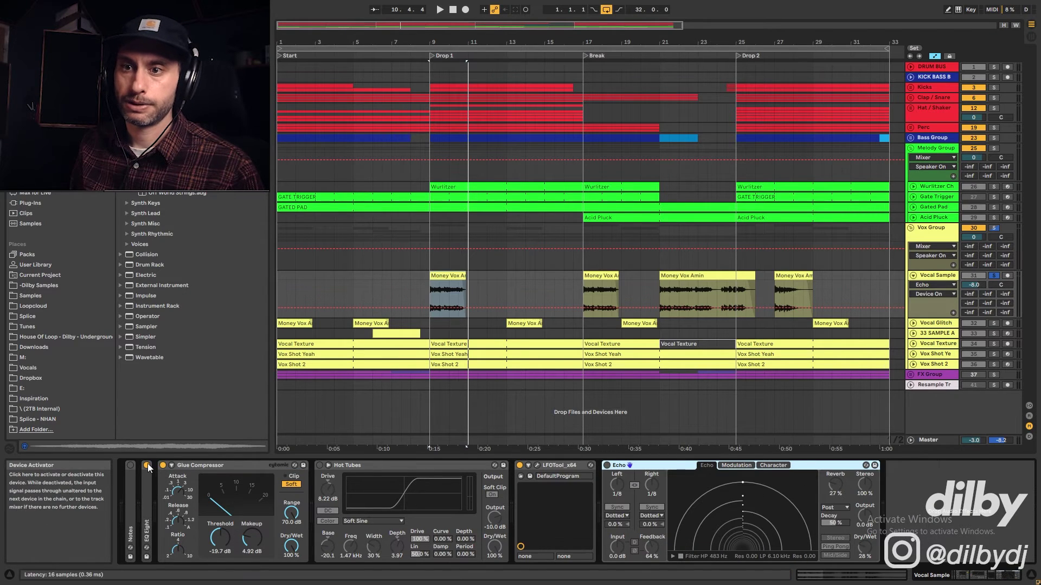
key("space")
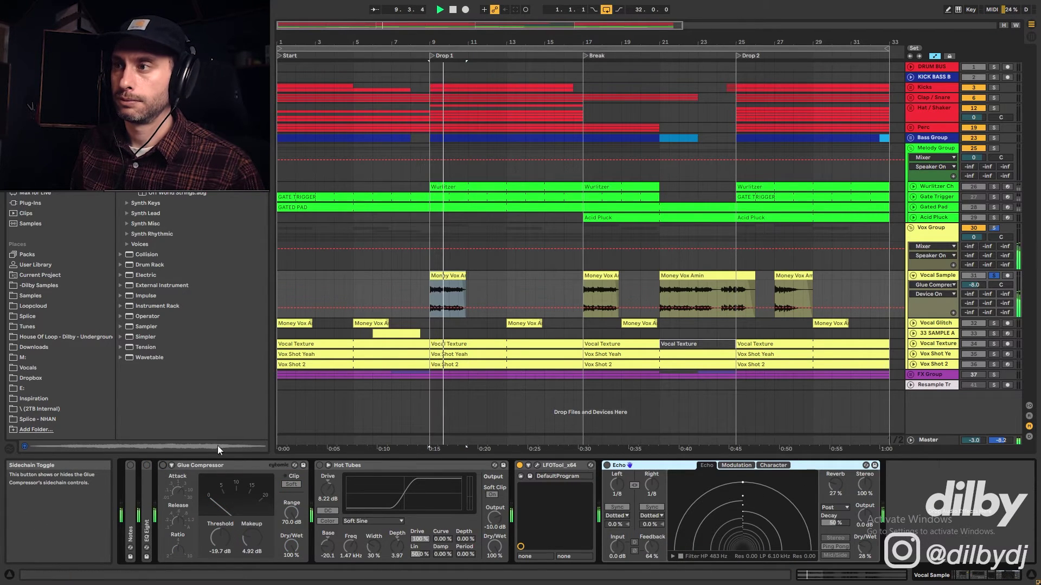
key("space")
double_click(442, 277)
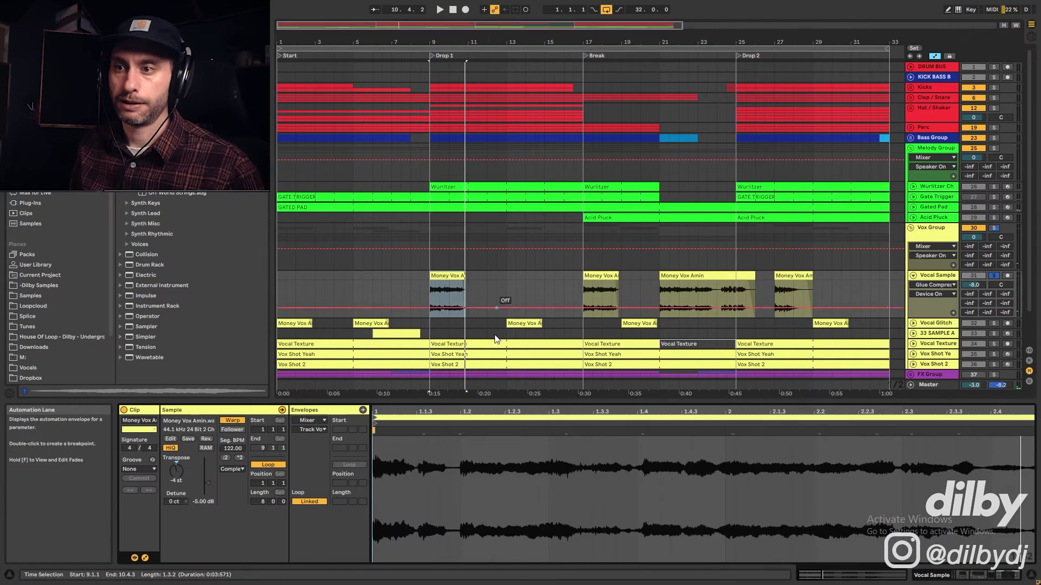
- Audition the Drop 1 Money Vox Amin clip with its transposition reset to 0 st
left_click(176, 465)
key("Delete")
key("space")
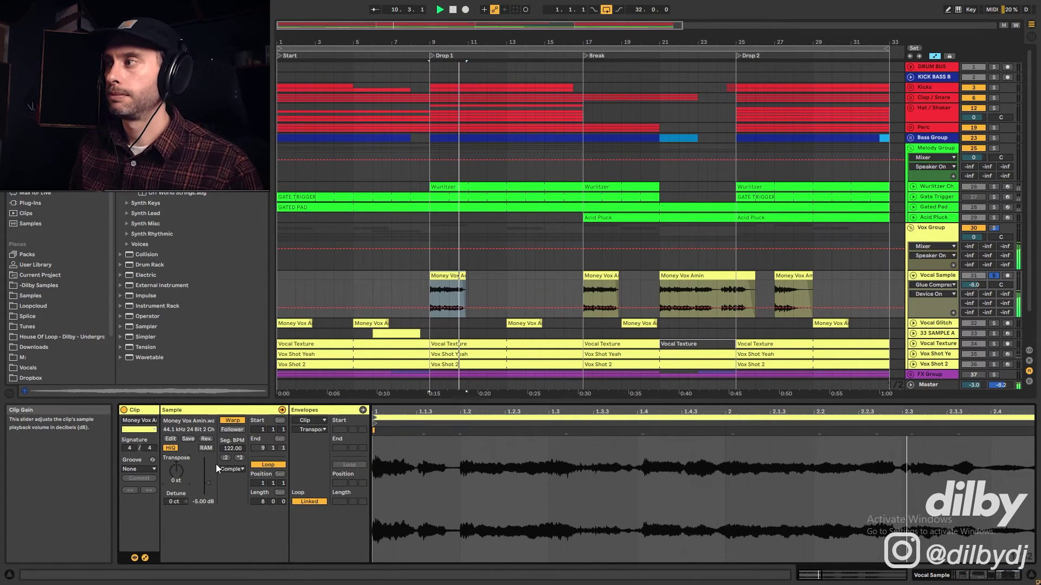
key("space")
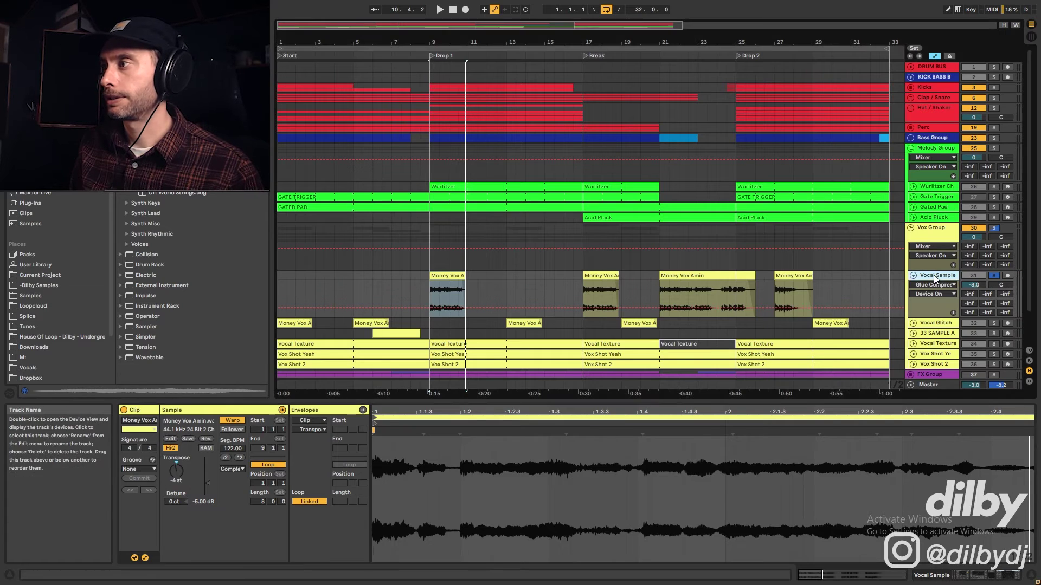
- Re-enable the Vocal Sample's Glue Compressor, Hot Tubes and Echo while auditioning it, and play it unsoloed in the full mix
key("shift+Tab")
left_click(162, 466)
key("space")
left_click(320, 465)
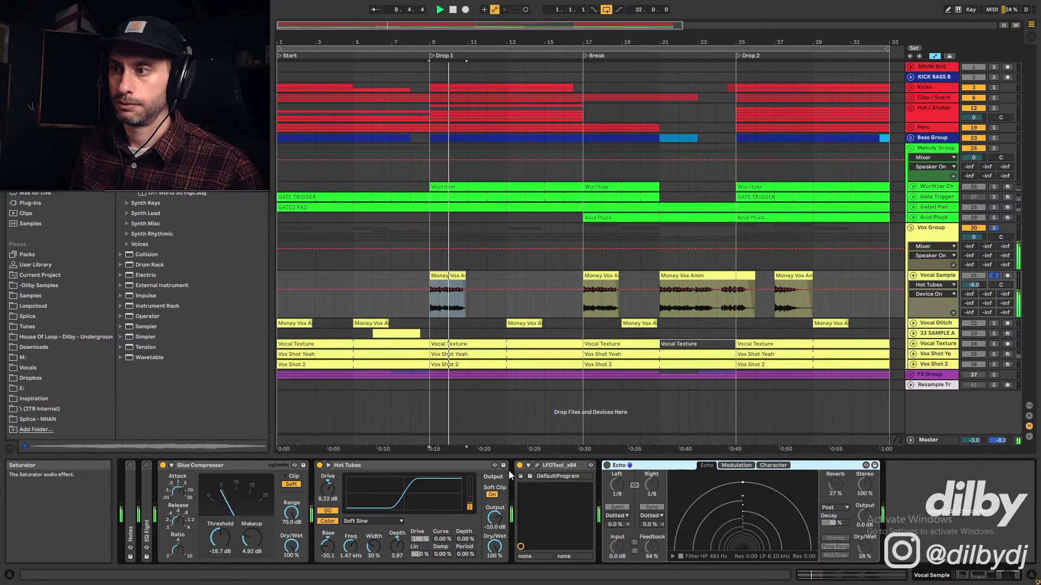
left_click(607, 466)
key("space")
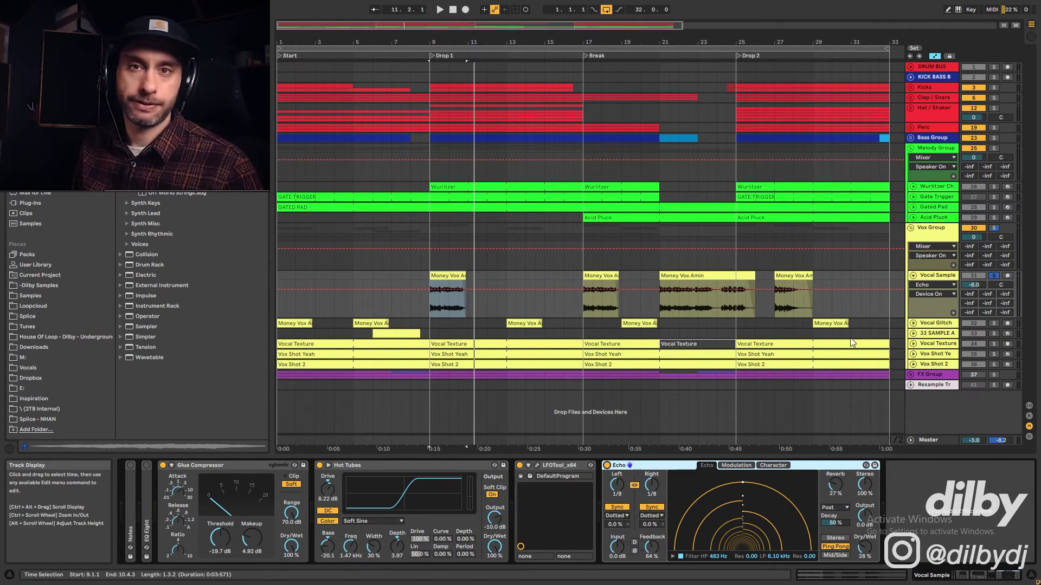
left_click(924, 280)
key("space")
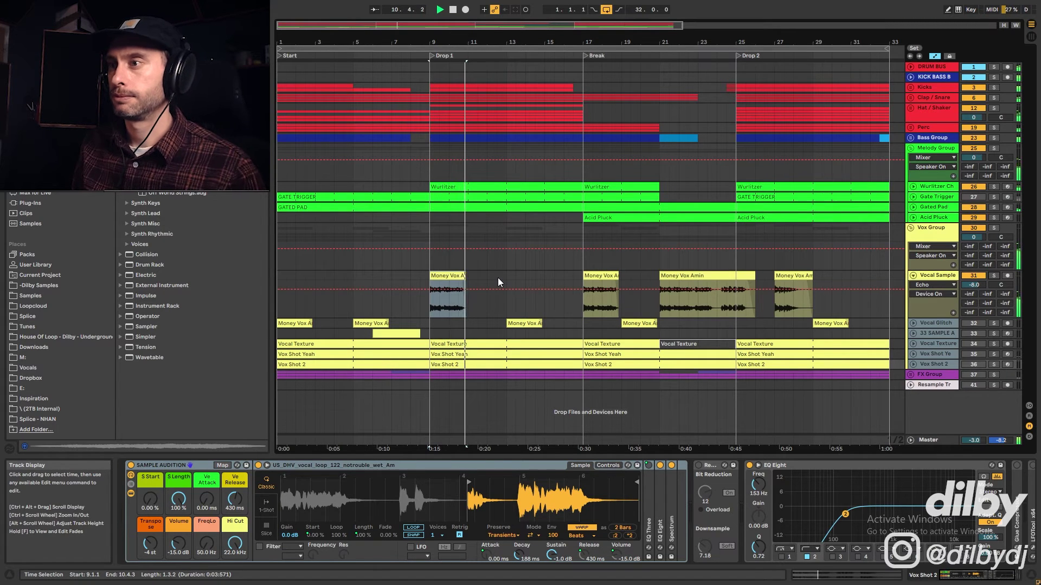
- Unfold the Vocal Glitch track, fold the Vocal Sample track, and select the glitch clip at bar 13
left_click(934, 326)
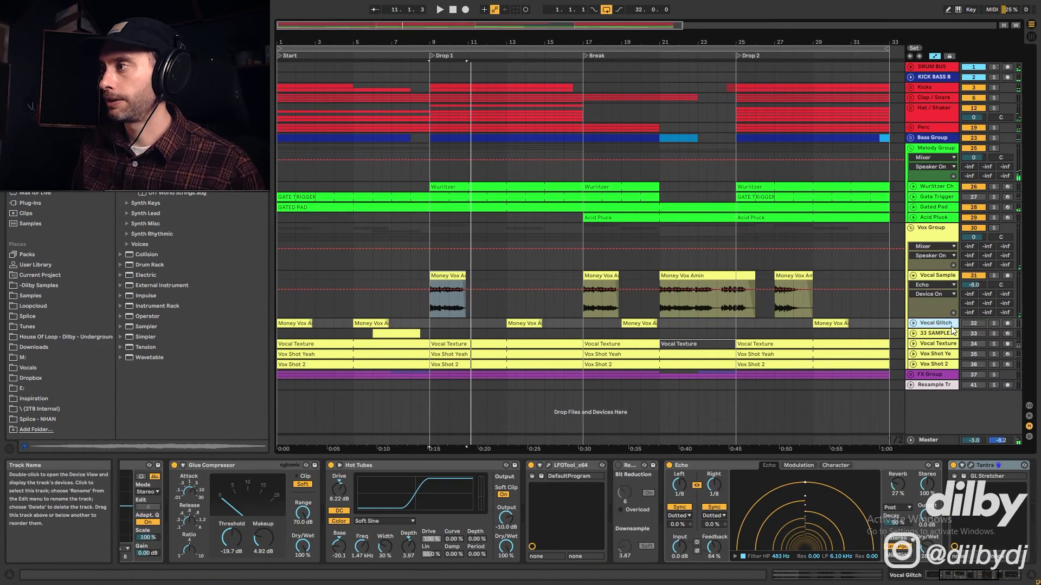
left_click(913, 324)
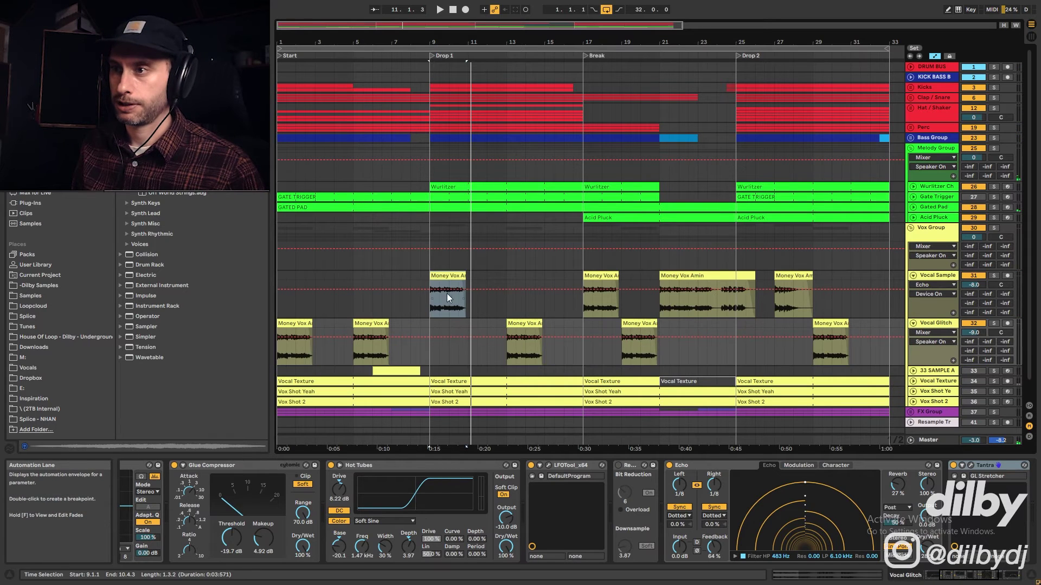
scroll(920, 252, "down", 1)
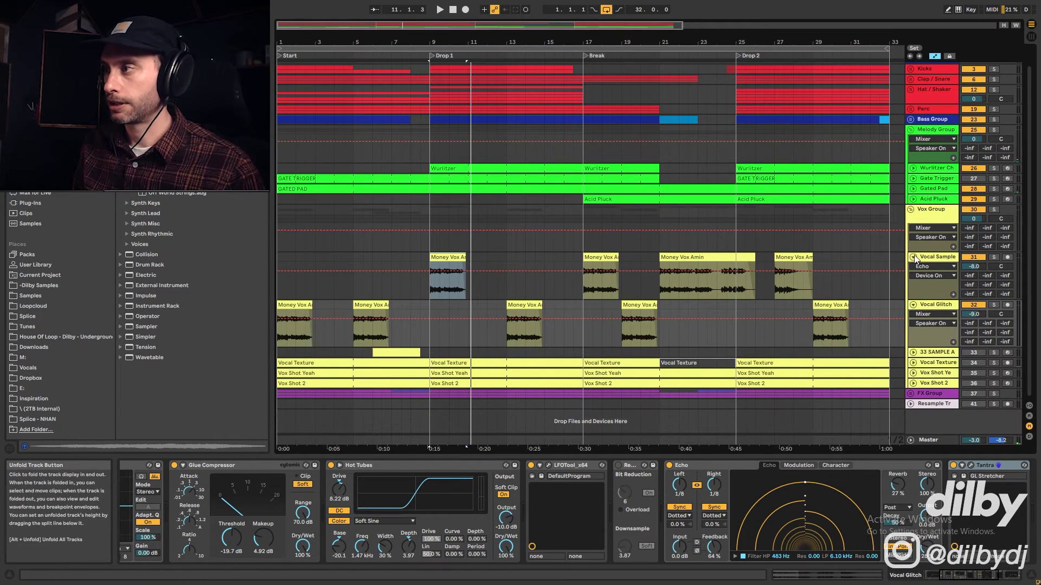
left_click(913, 257)
left_click(523, 305)
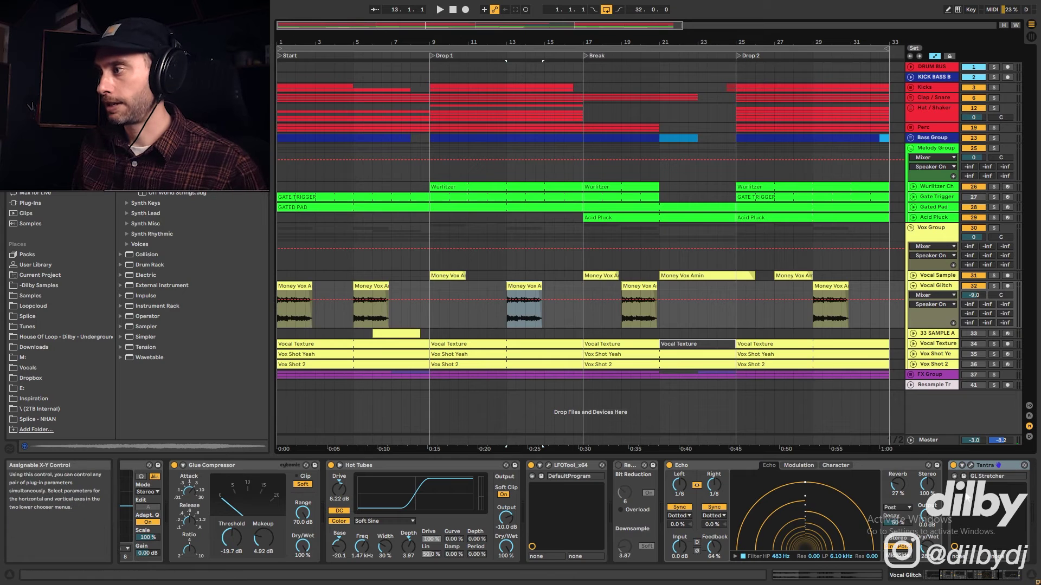
- Inspect the Tantra plug-in on Vocal Glitch and audition the soloed track from bar 13, comparing its clip with the Vocal Sample clip at Drop 1
left_click(970, 465)
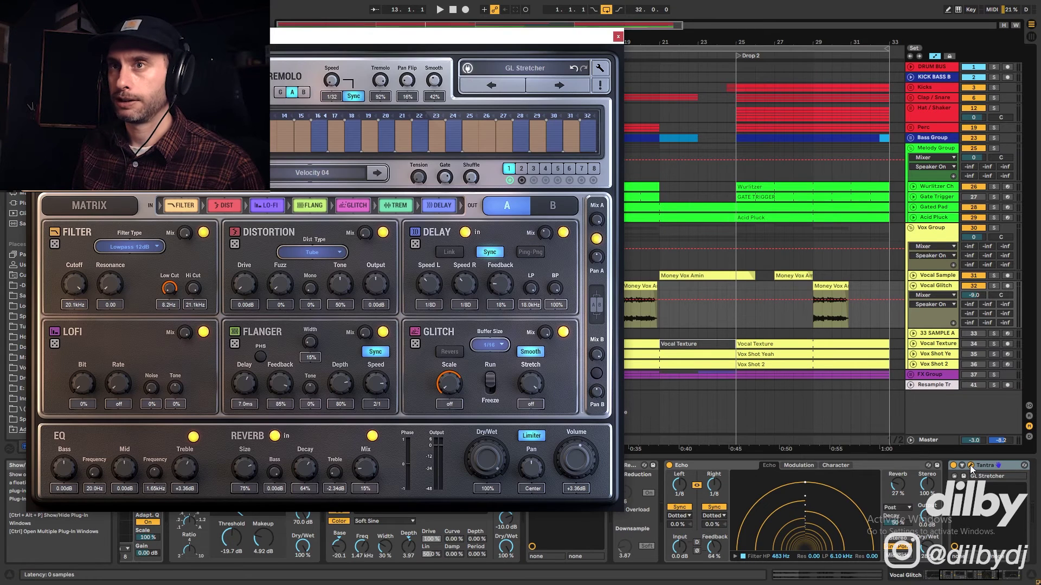
left_click(971, 468)
left_click_drag(987, 576, 1012, 577)
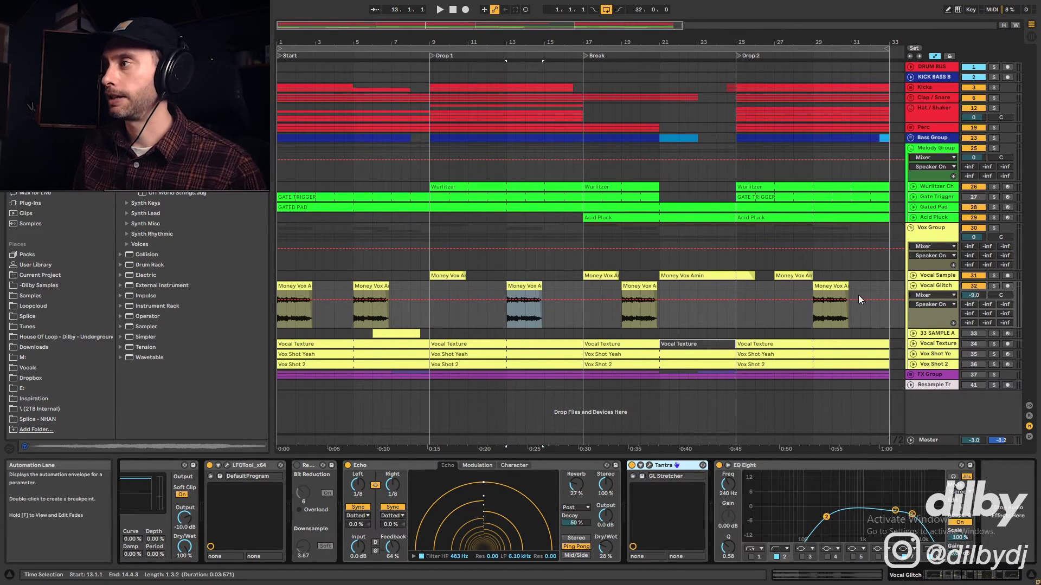
left_click(994, 285)
key("space")
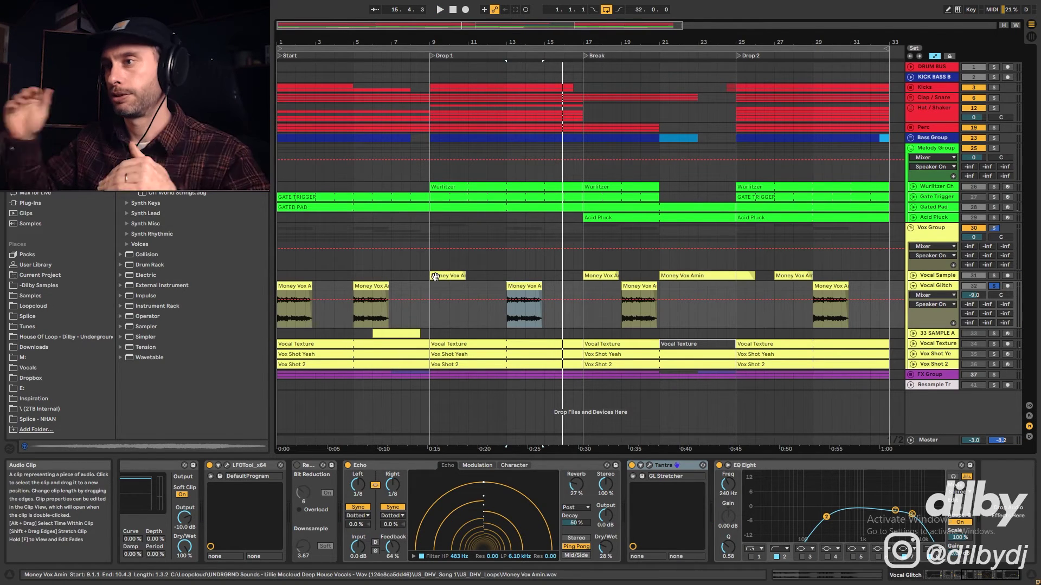
left_click(435, 276)
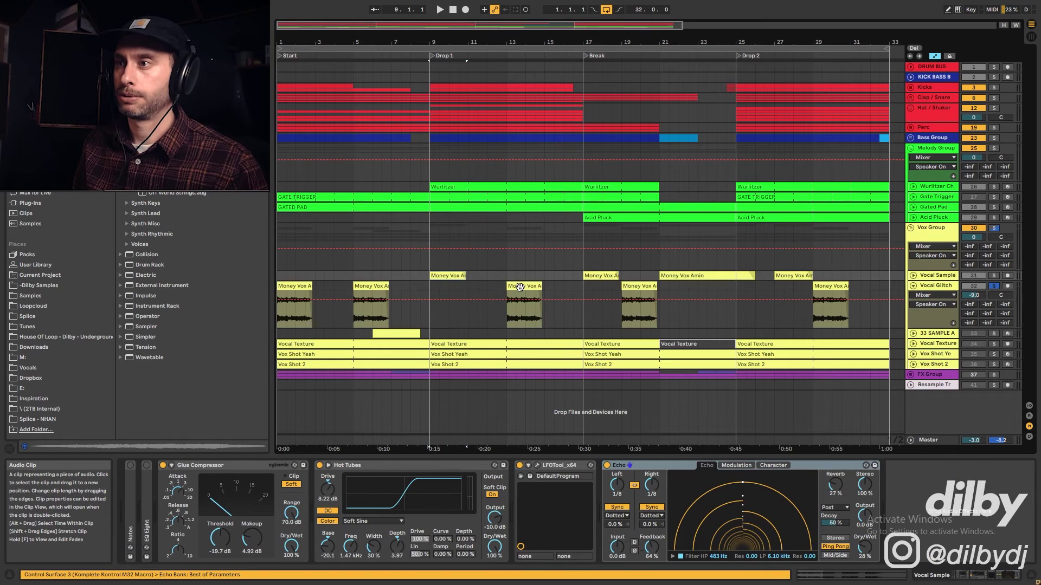
left_click(519, 286)
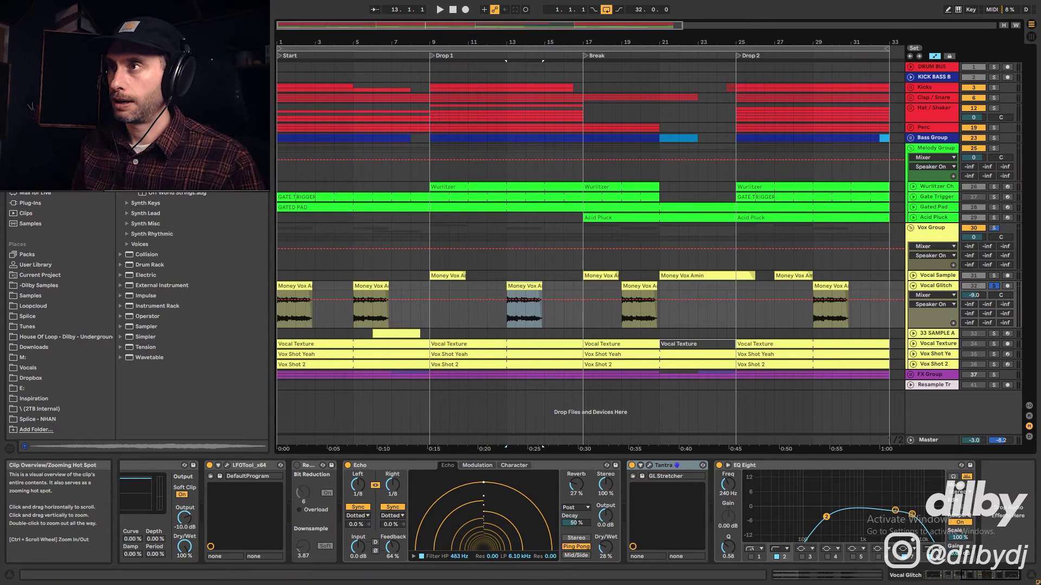
- Unfold the 33 Sample Audition track and open the notes of its MIDI clip before Drop 1
left_click_drag(561, 42, 561, 26)
left_click(356, 332)
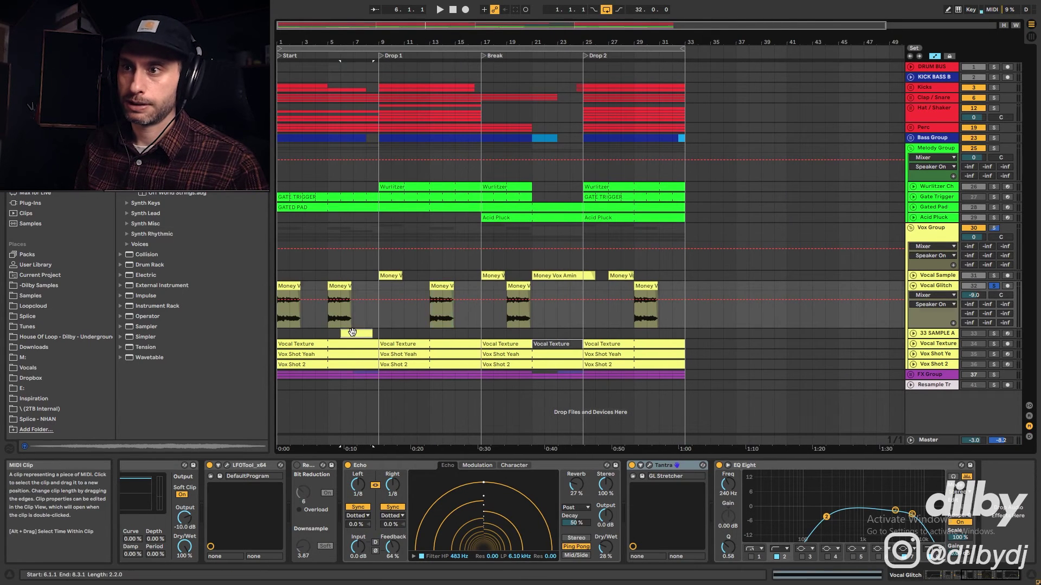
left_click(914, 333)
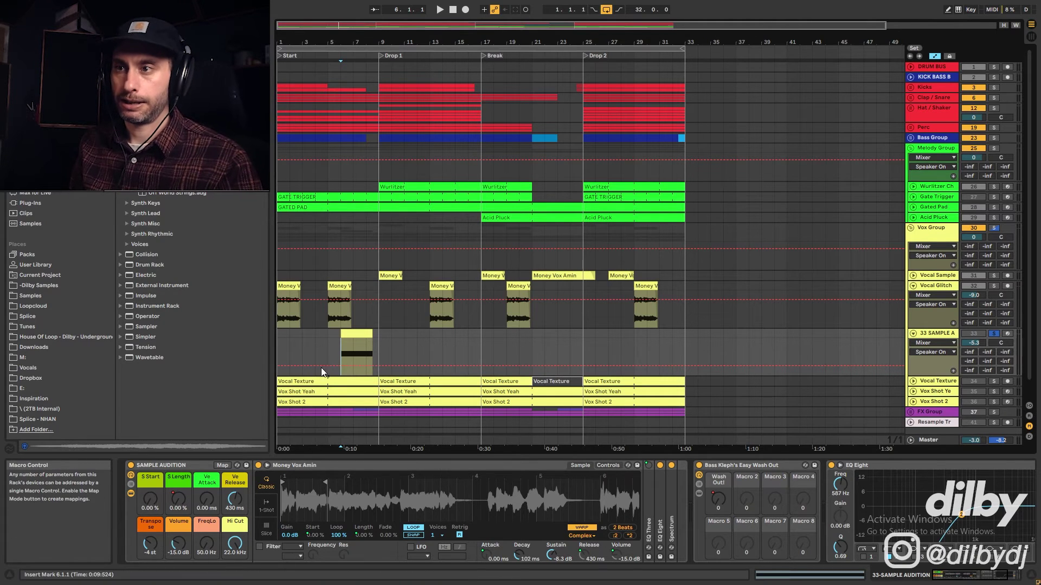
left_click(347, 332)
double_click(347, 332)
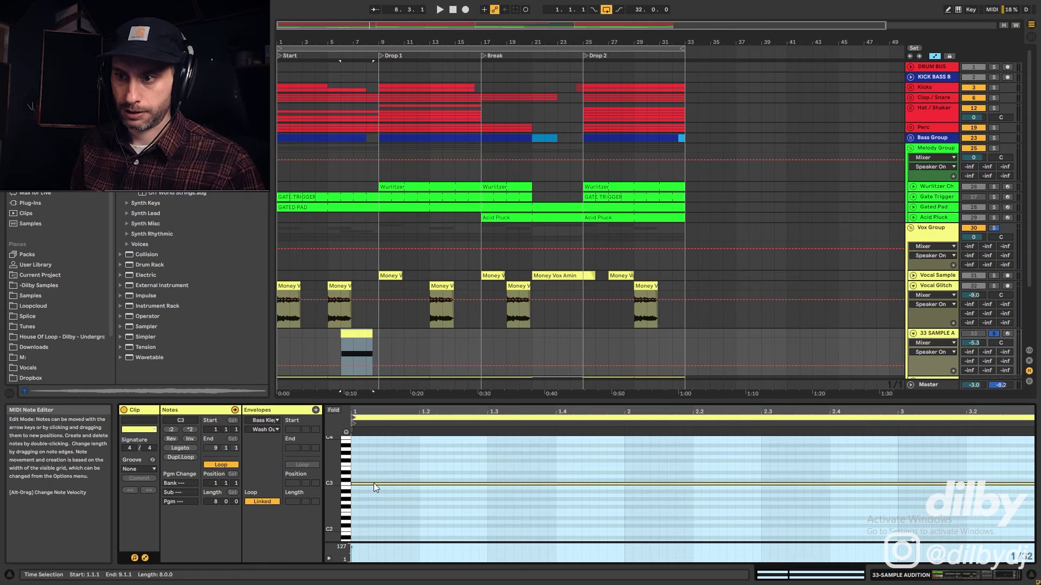
- Show the Sample Audition rack's S Length automation and audition the soloed track from bar 6
key("shift+Tab")
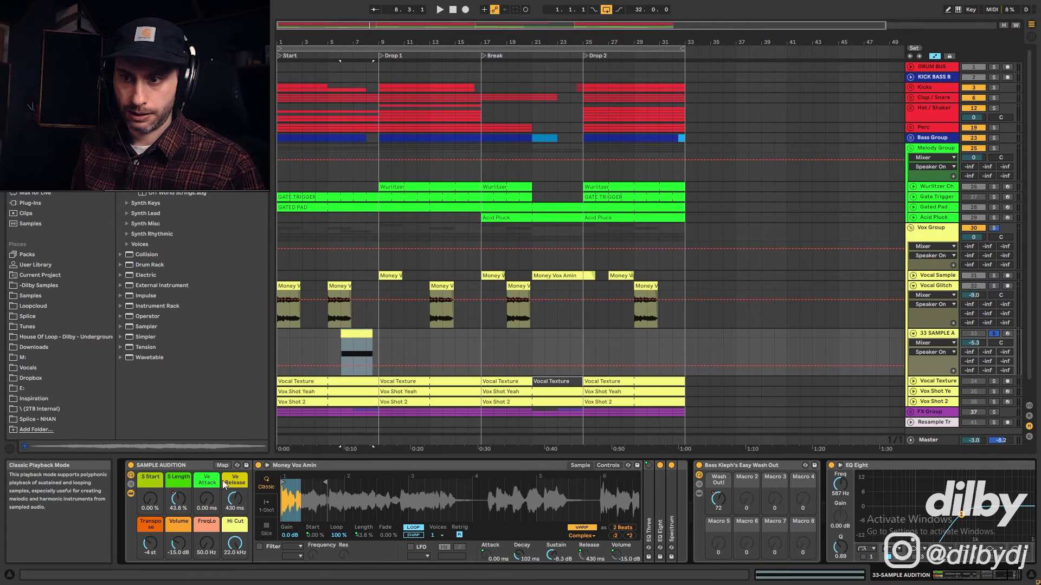
left_click(176, 500)
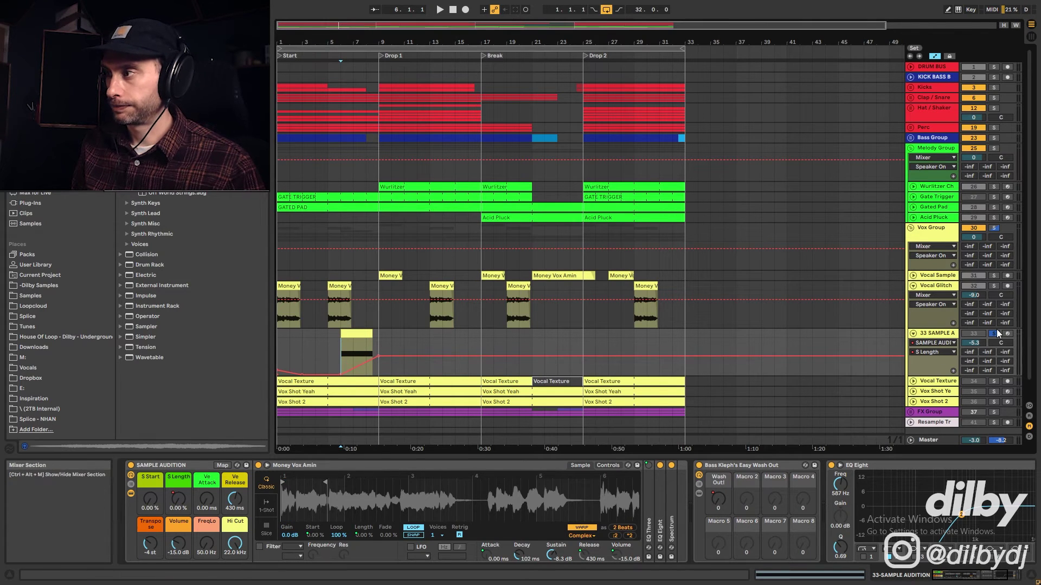
key("space")
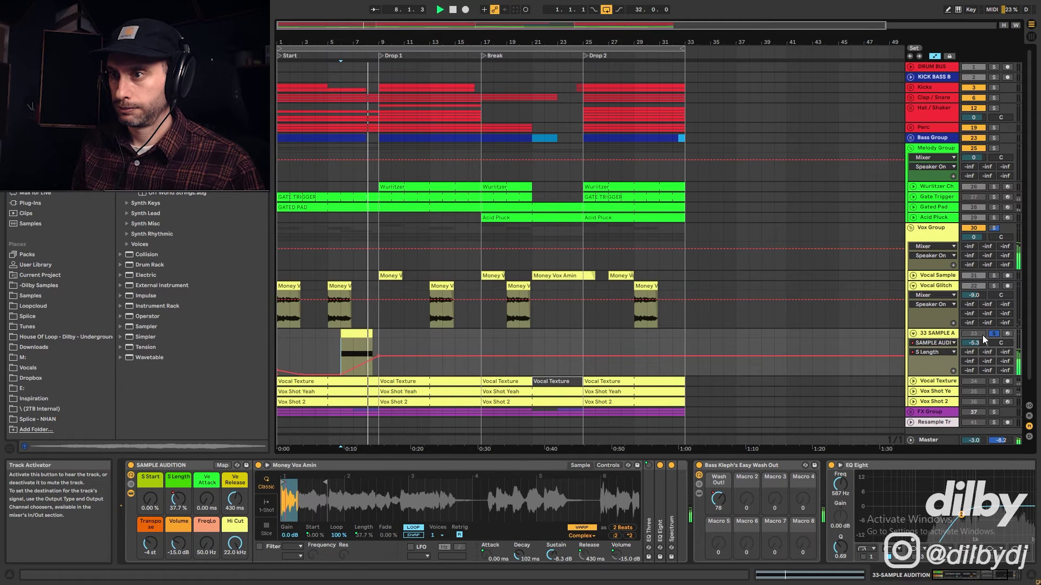
key("space")
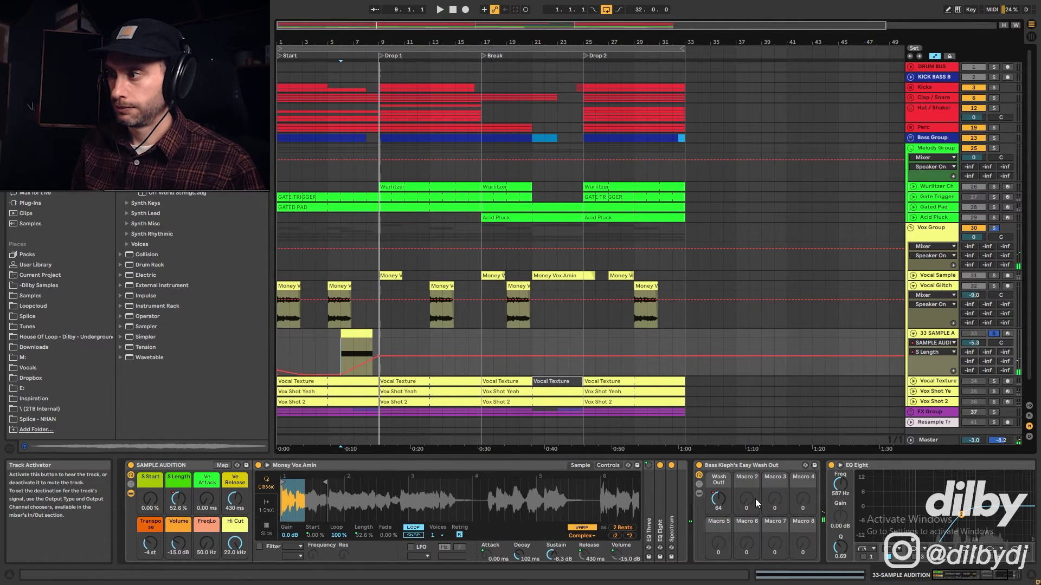
- Audition the Sample Audition clip with the Easy Wash Out rack bypassed, and re-enable the rack during playback
left_click(700, 466)
left_click(357, 353)
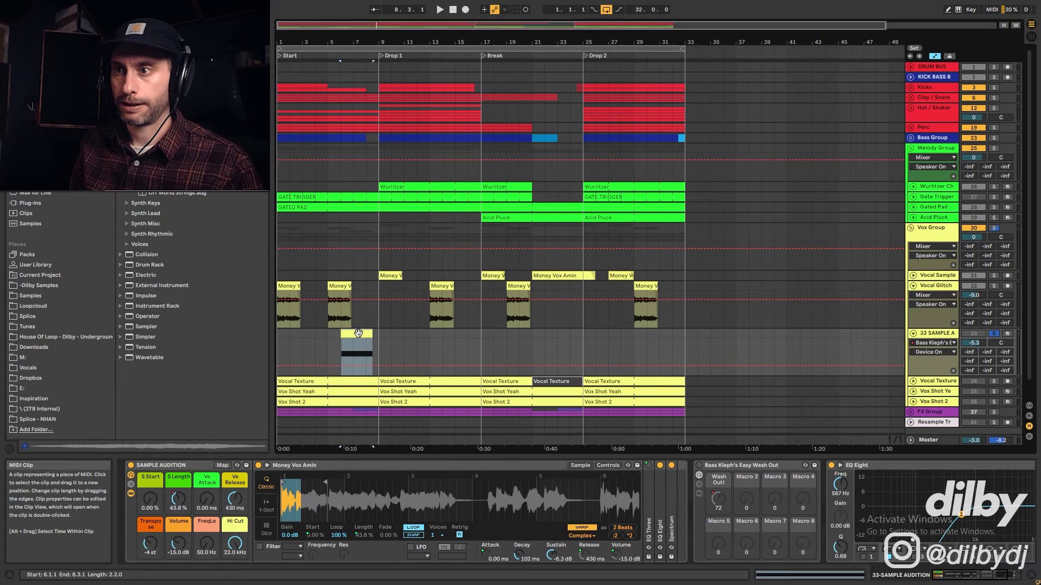
key("space")
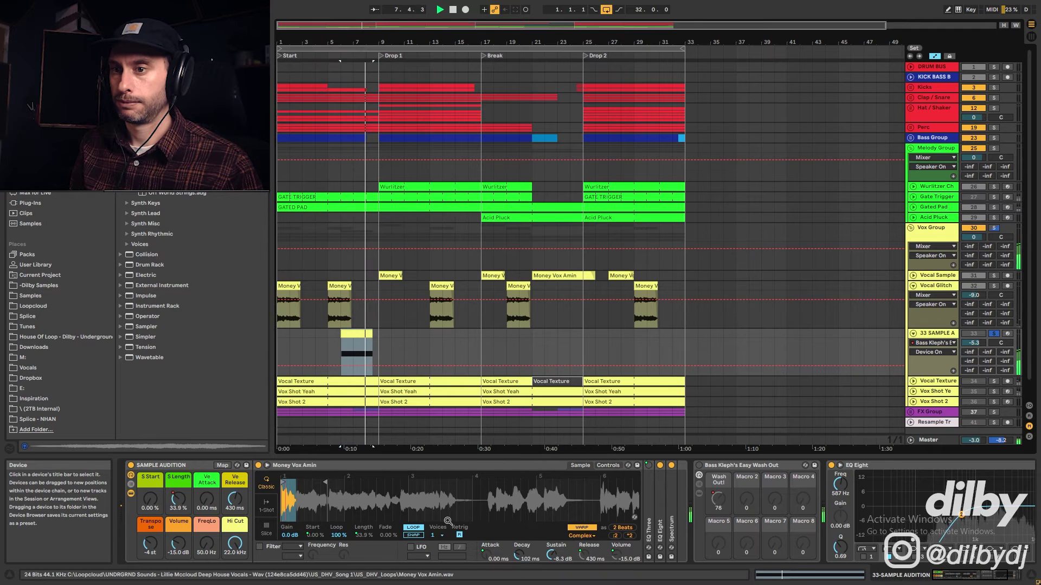
left_click(698, 465)
key("space")
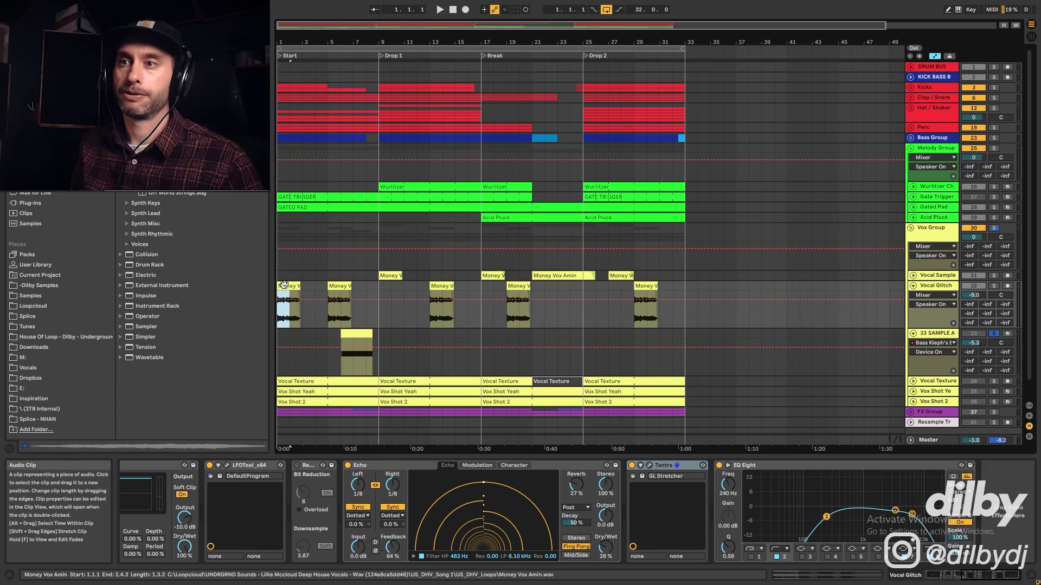
- Play from the Sample Audition clip at bar 6 and clear the track's solo to hear it in the full mix
left_click(357, 331)
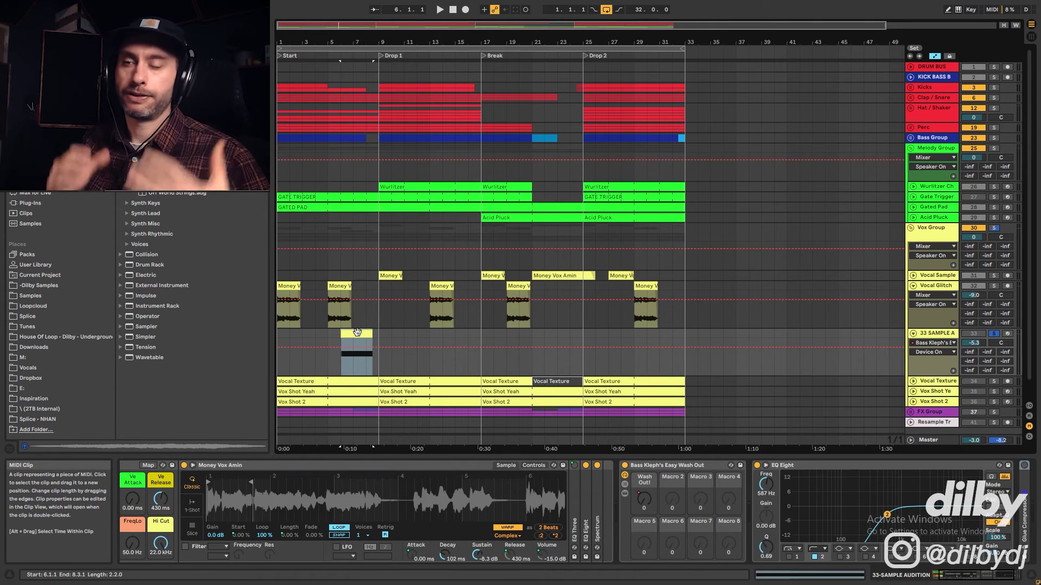
key("space")
left_click(993, 333)
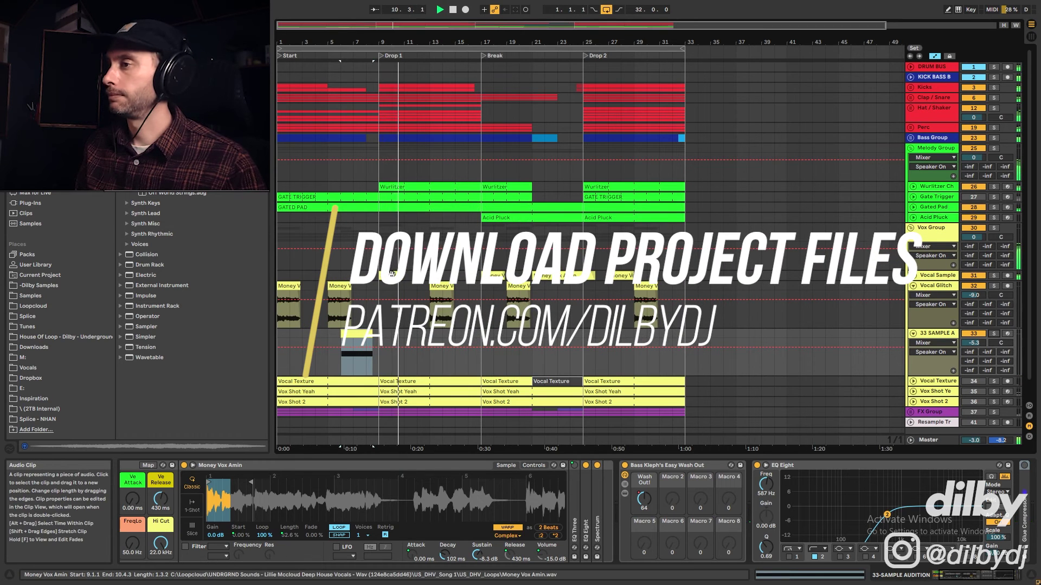
key("space")
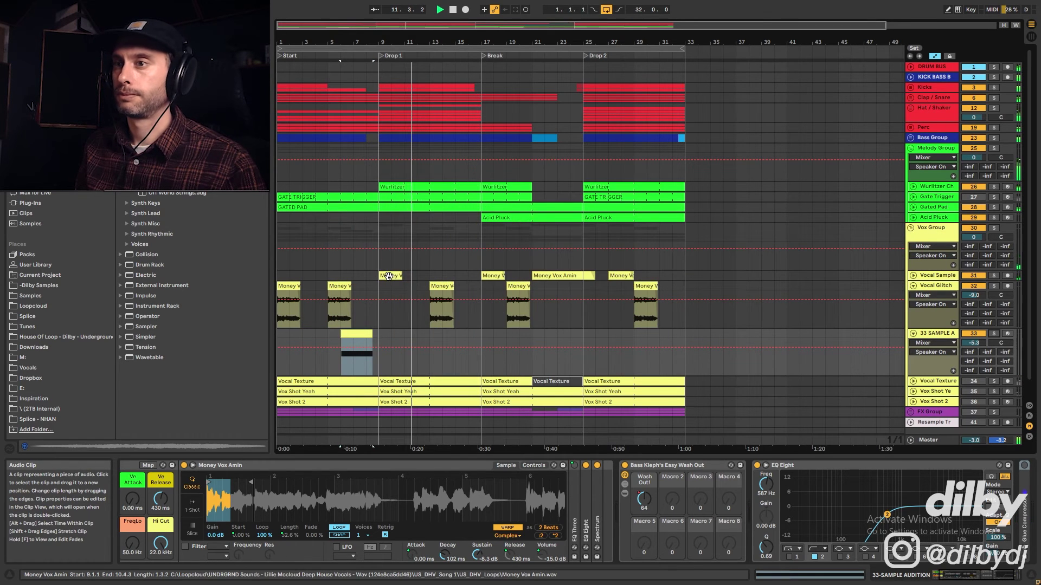
- Select in turn the Vocal Glitch clip at bar 5, the Sample Audition clip, and the Vocal Sample clip at Drop 1
left_click(333, 287)
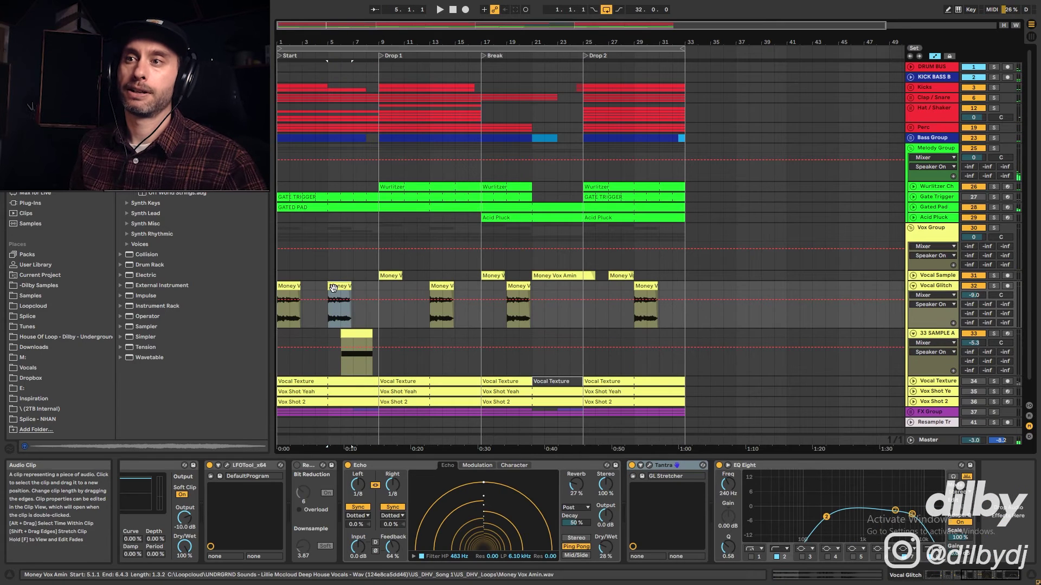
left_click(360, 332)
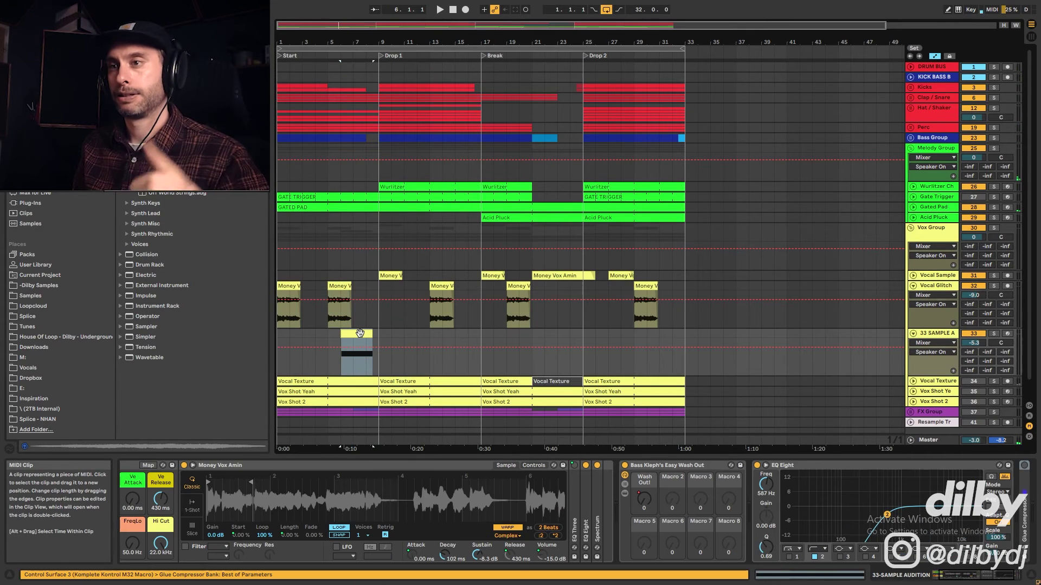
left_click(394, 276)
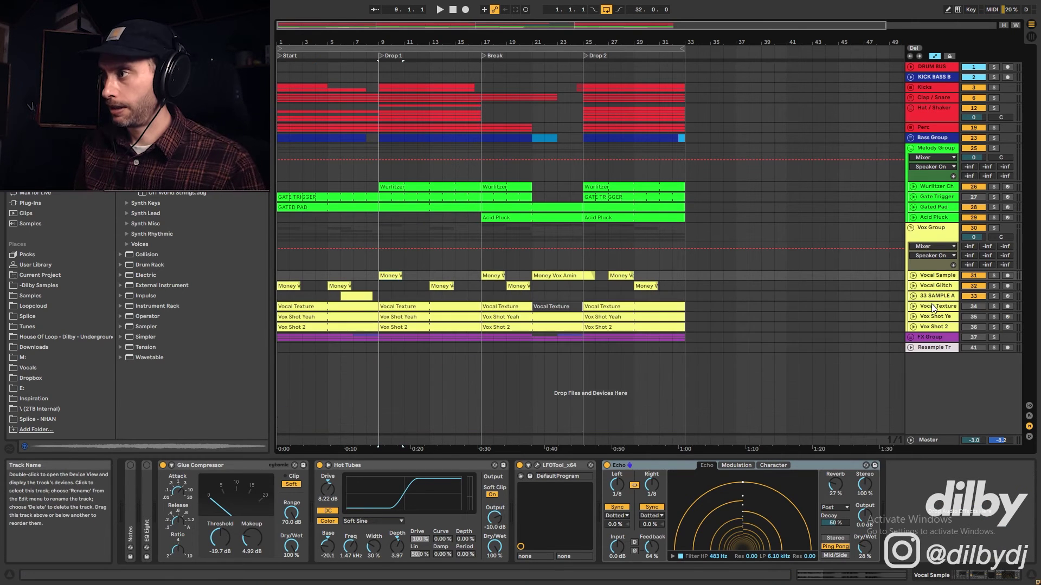
- Unfold the Vocal Texture track, audition it in solo from bar 11, and select its Tantra effect
left_click(929, 309)
left_click(913, 307)
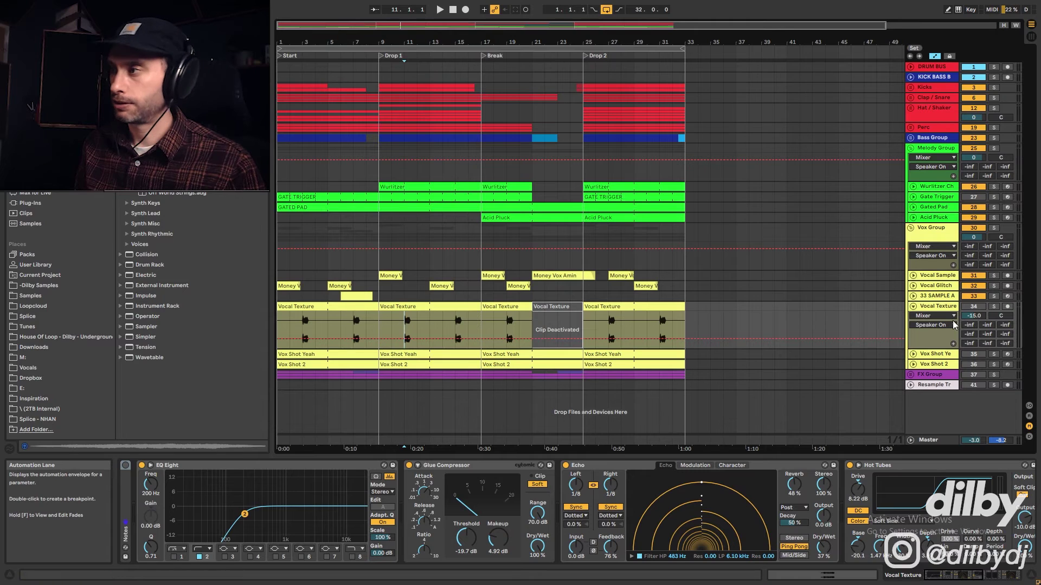
left_click(993, 306)
key("space")
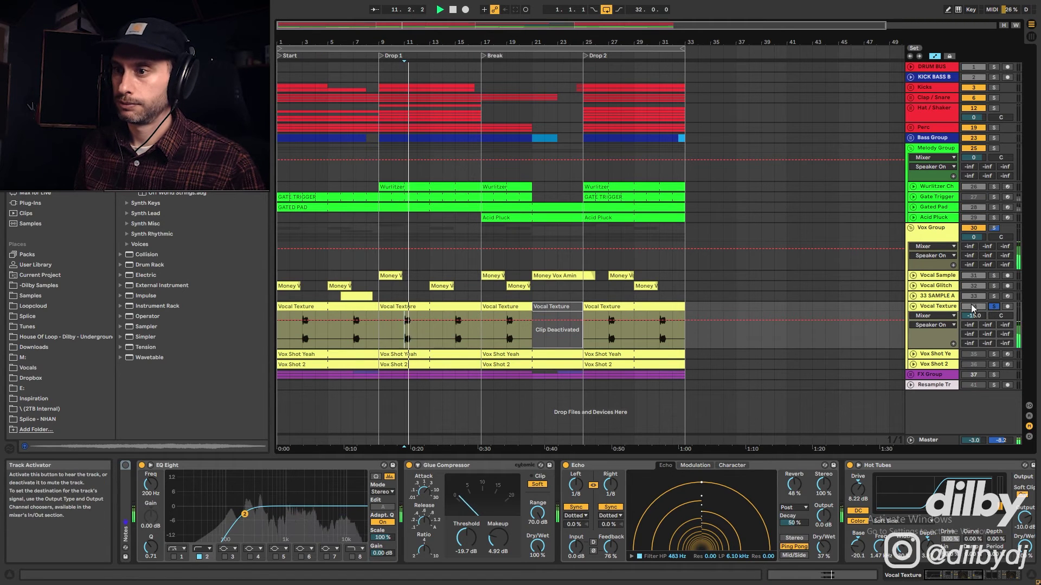
key("space")
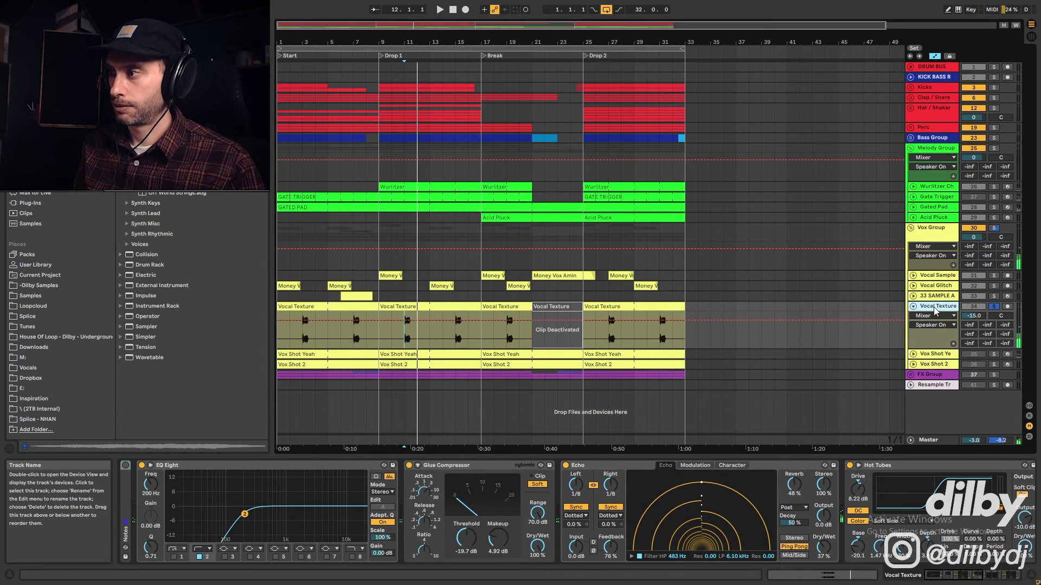
left_click_drag(968, 577, 1007, 578)
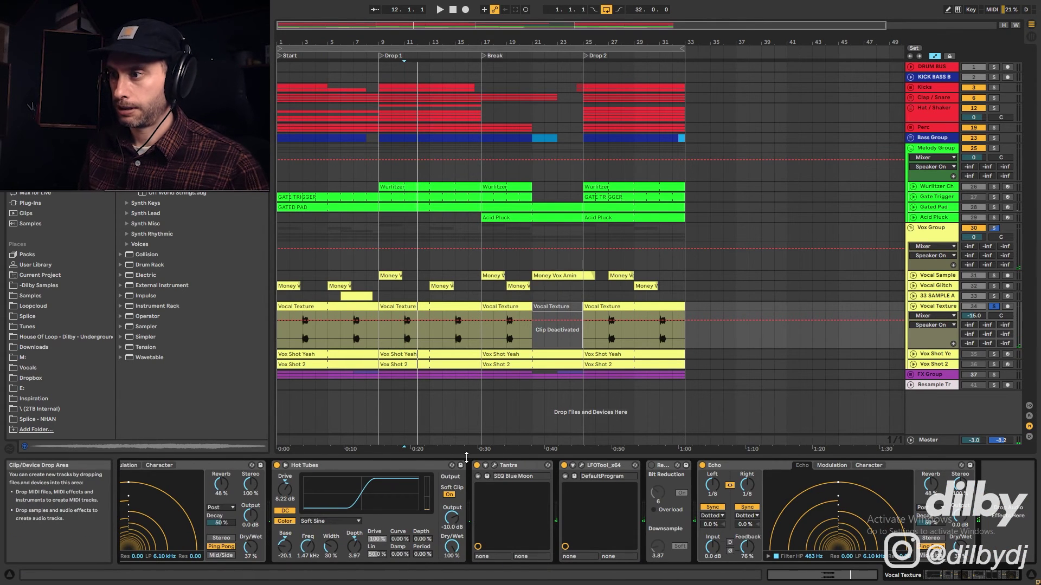
left_click(515, 466)
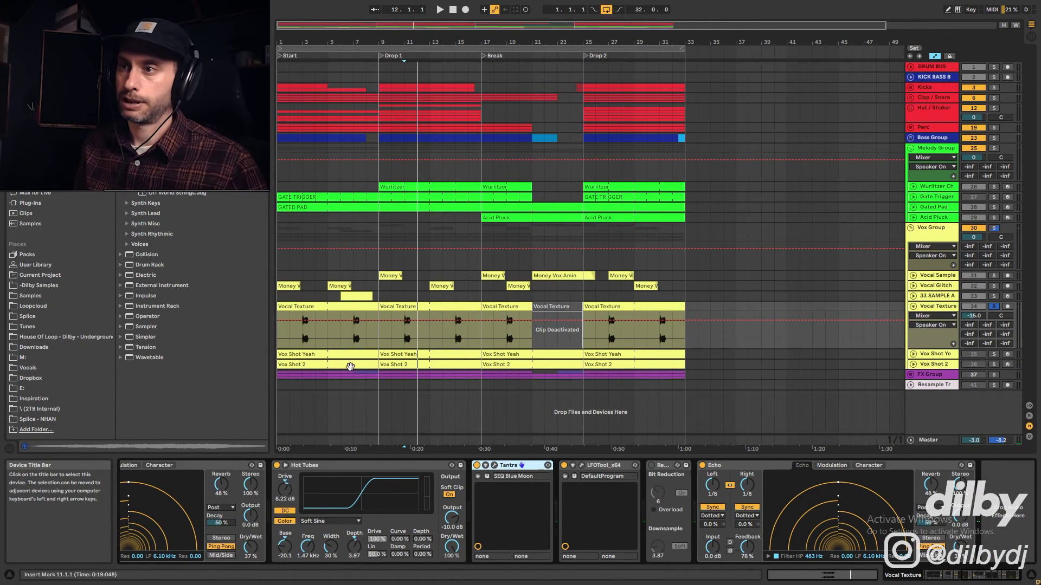
- Audition the Vocal Texture track with its Tantra effect bypassed, and re-enable Tantra during playback
left_click(477, 466)
key("space")
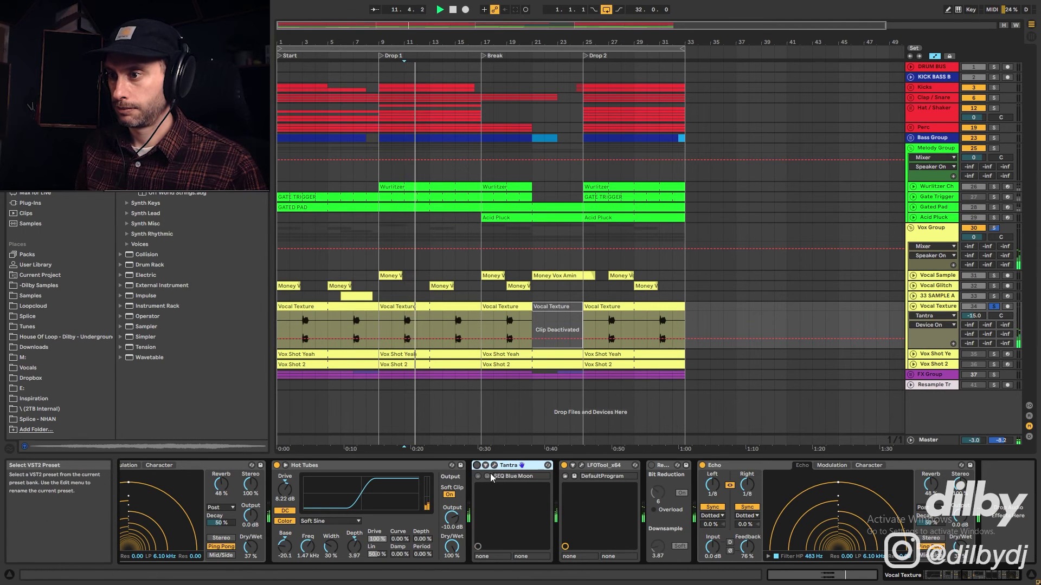
key("space")
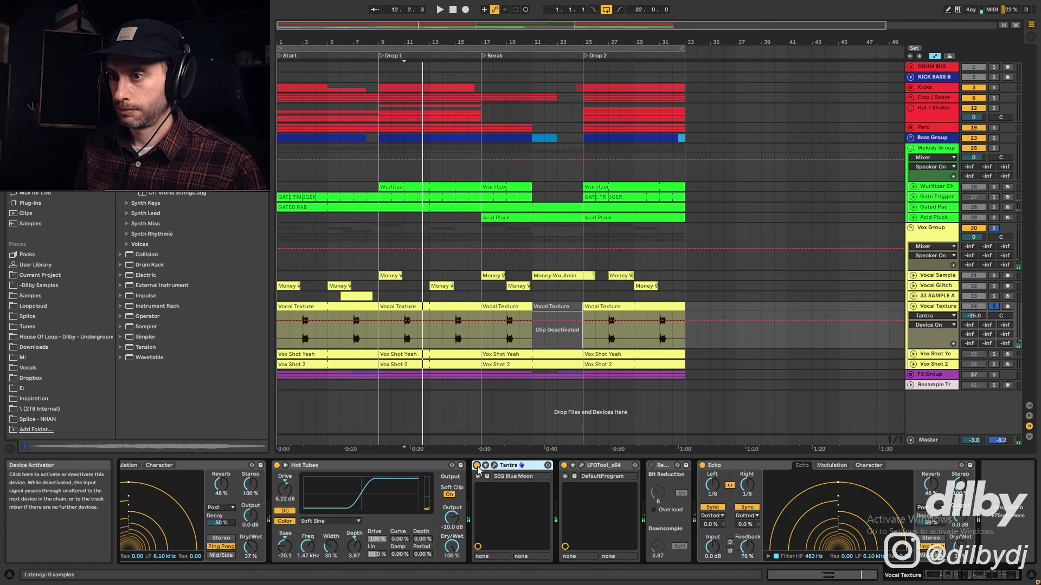
- Examine the Vocal Texture clip's sample waveform in Drop 1 and select bar 11 of the clip
left_click(401, 335)
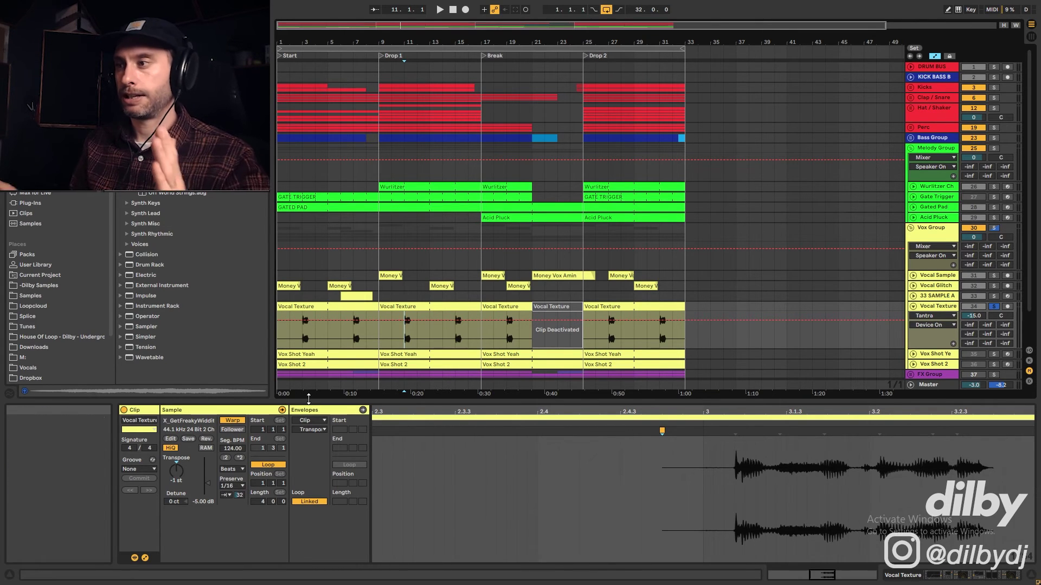
left_click_drag(422, 458, 350, 445)
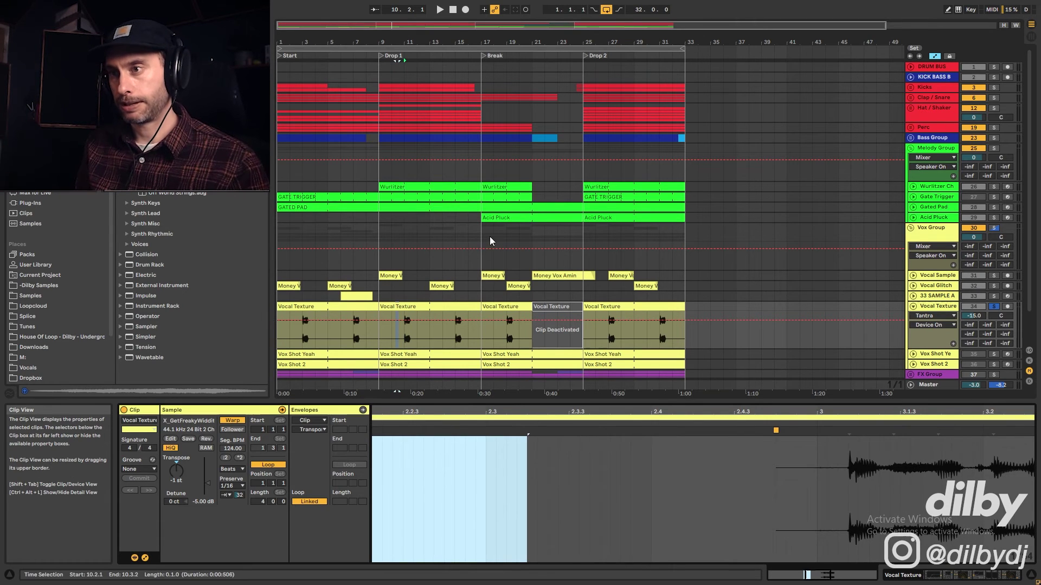
left_click_drag(408, 326, 414, 338)
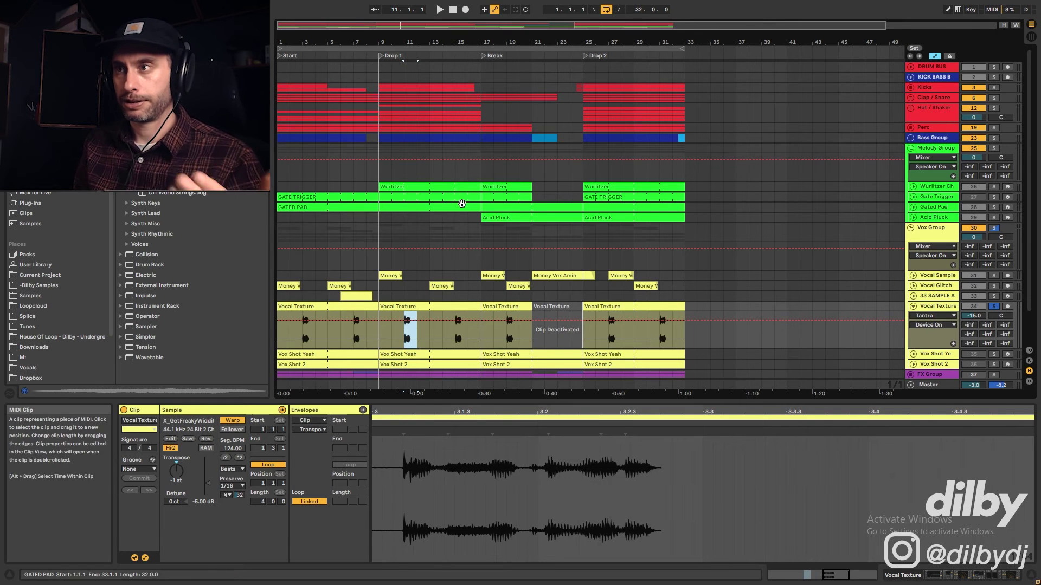
- Audition the Vocal Texture clip with its transient envelope at 100, and undo that change to hear the gated version again
left_click_drag(243, 496, 246, 470)
key("space")
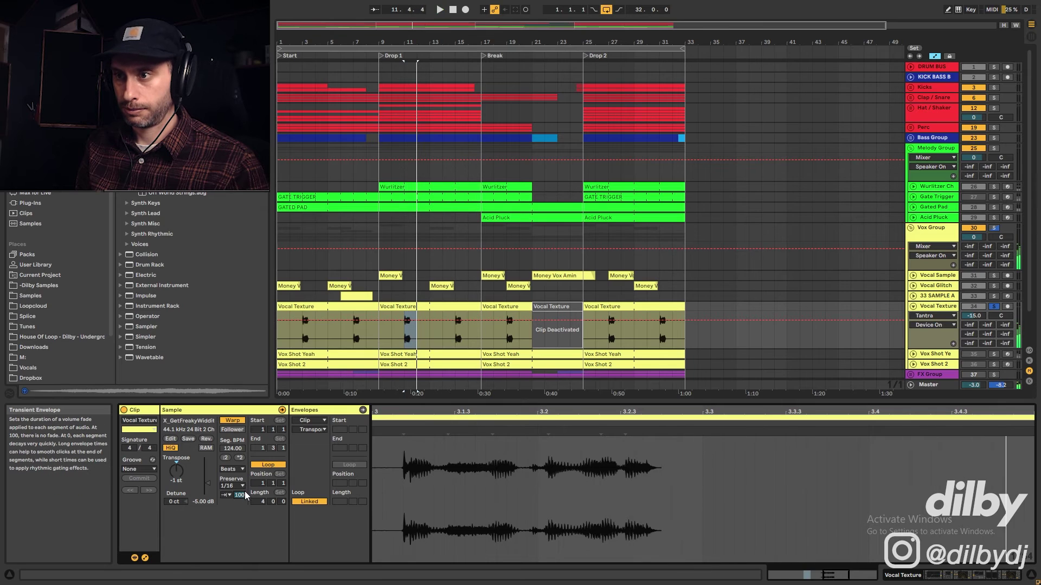
key("ctrl+z")
key("space")
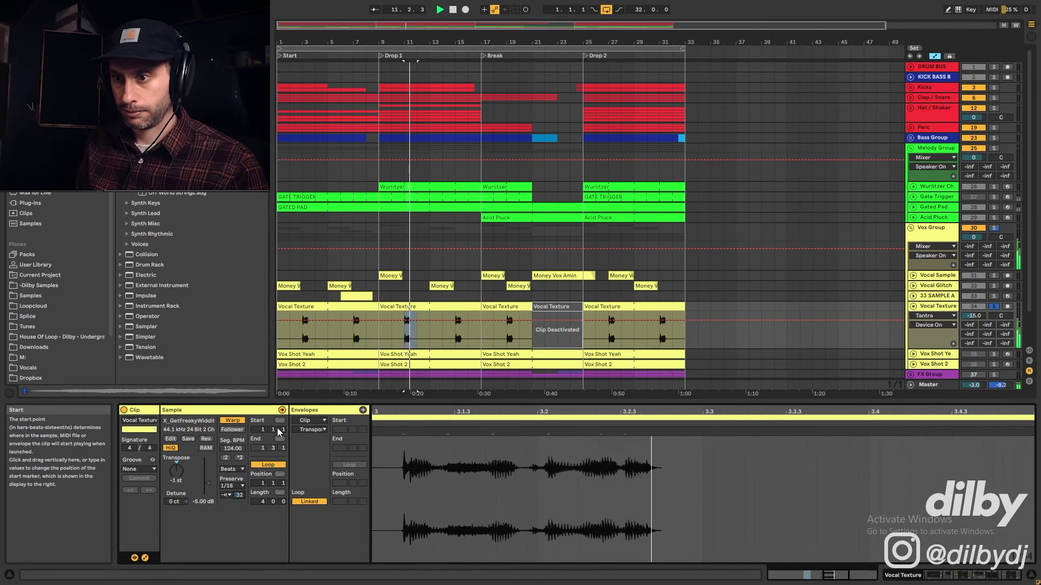
key("space")
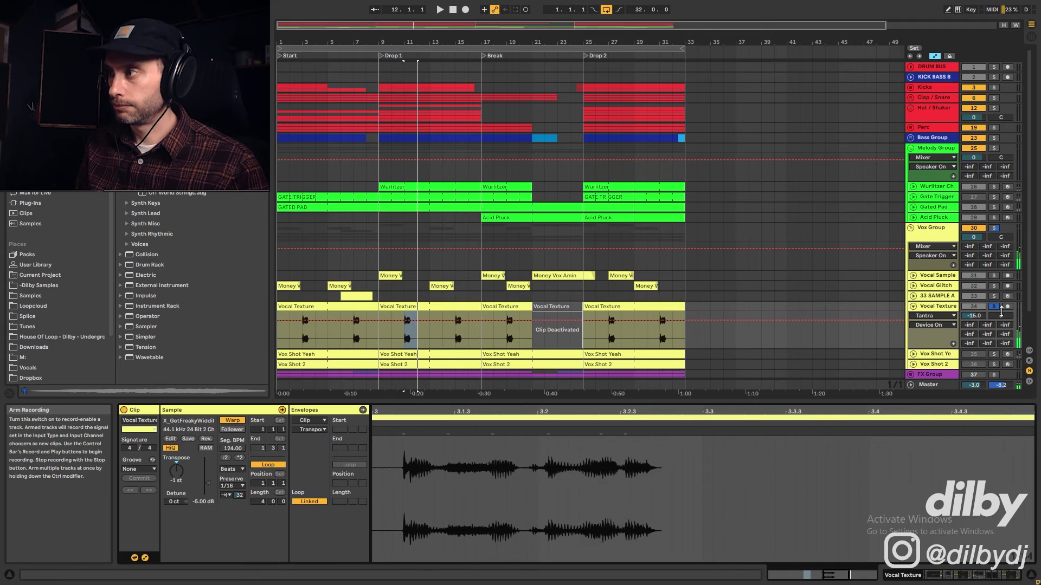
- Bypass Tantra on the Vocal Texture track and select the track's Drop 1 clip
double_click(937, 307)
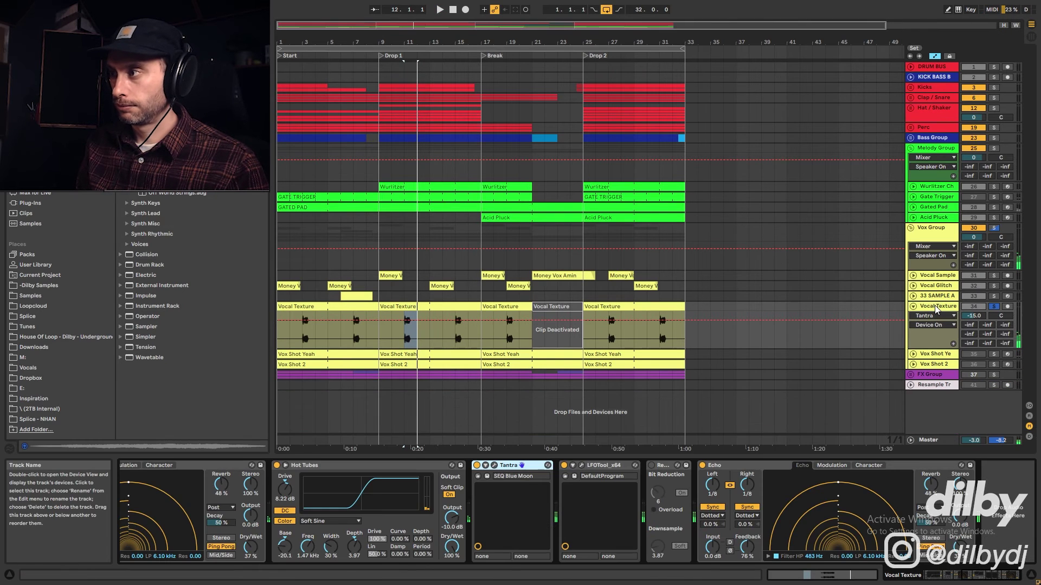
left_click(477, 467)
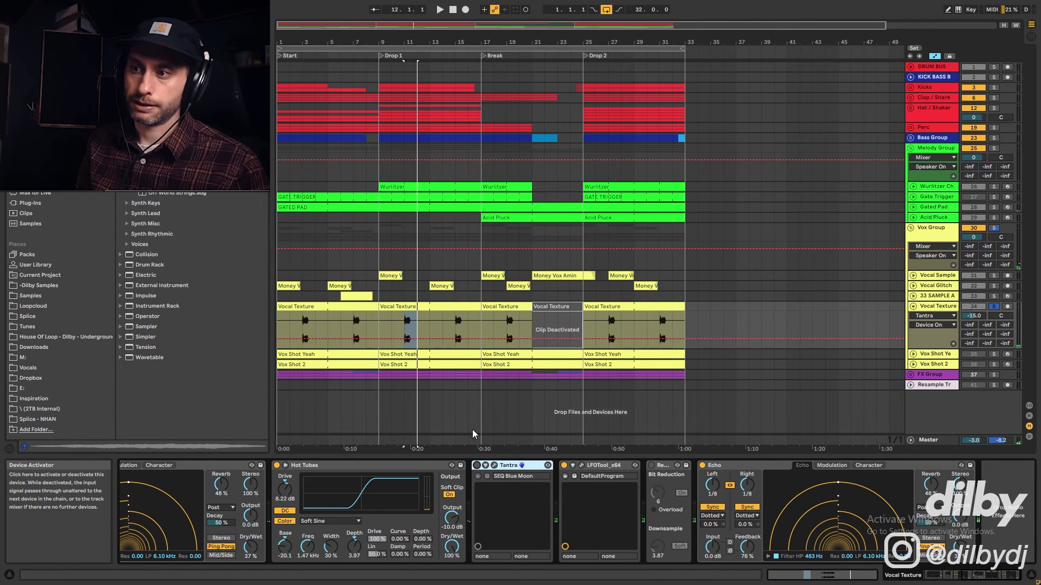
left_click(402, 323)
left_click_drag(406, 324, 429, 313)
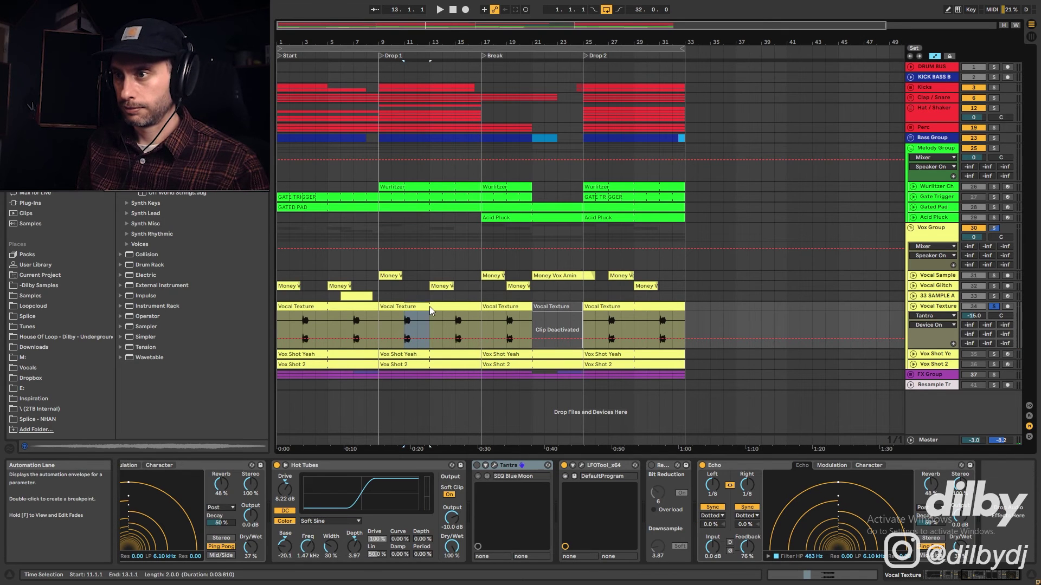
left_click(429, 307)
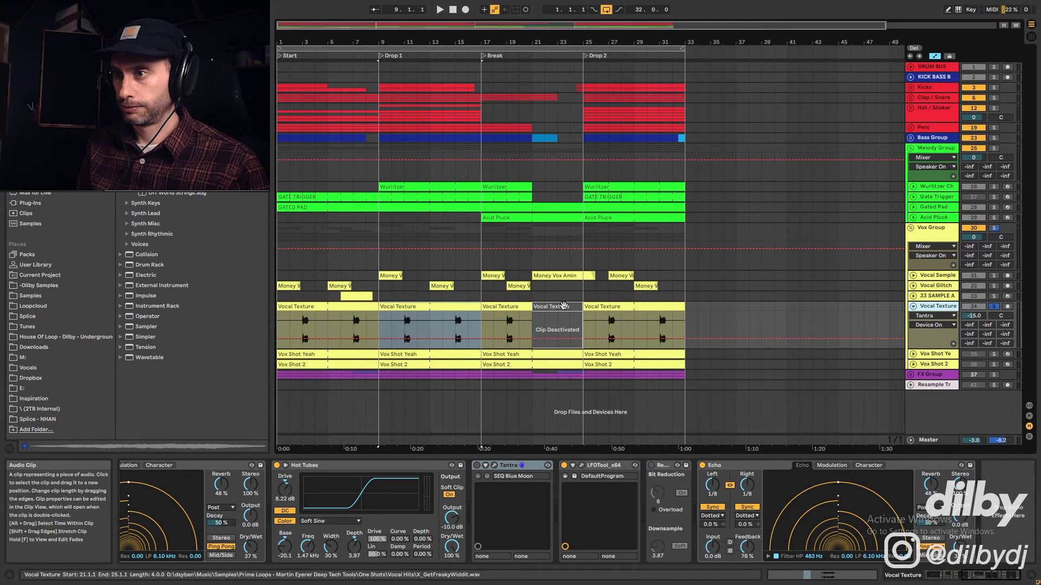
- Set the Drop 1 Vocal Texture clip's transient envelope to 100 and audition it from bar 11
key("shift+Tab")
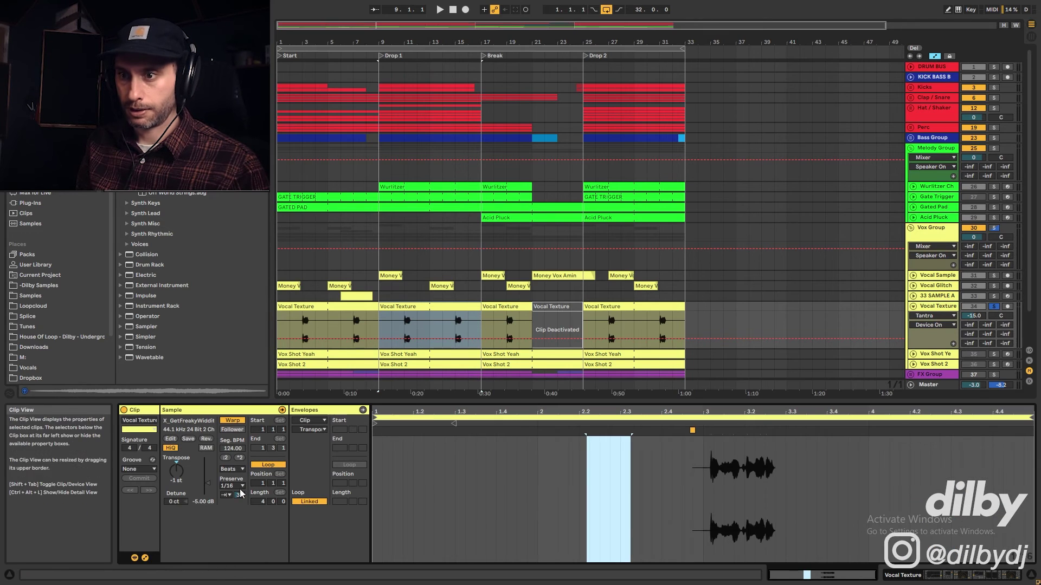
left_click_drag(239, 496, 239, 460)
left_click(405, 324)
key("space")
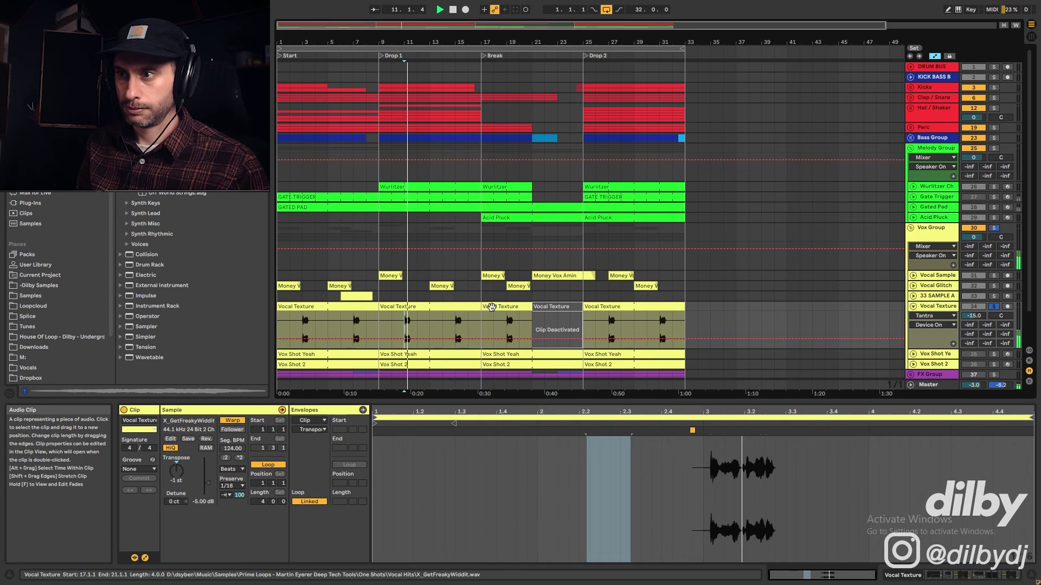
key("space")
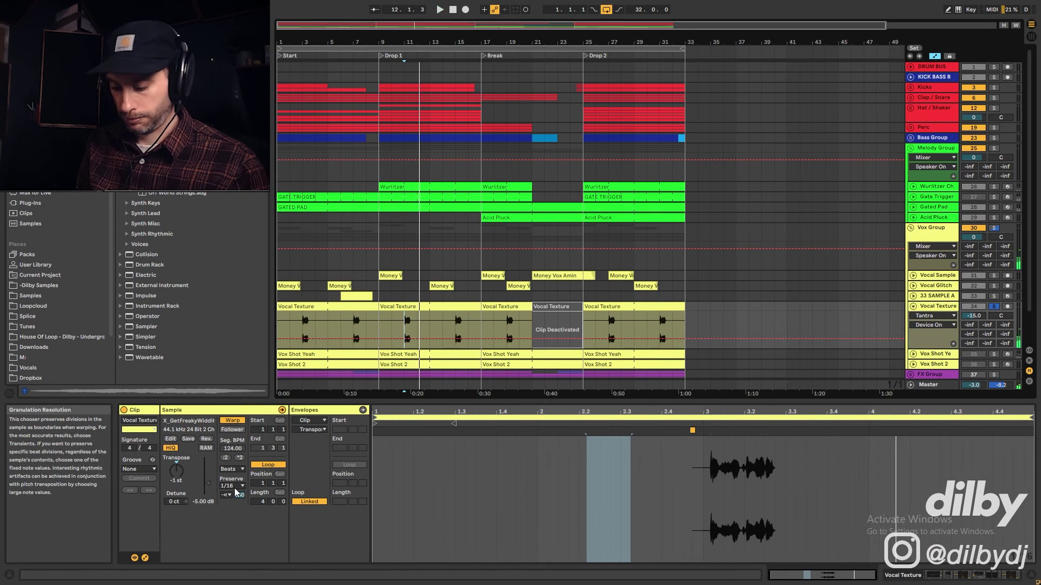
- Undo the transient envelope change and audition the Vocal Texture track from bar 11 without and with Tantra
key("ctrl+z")
key("space")
left_click(949, 307)
key("space")
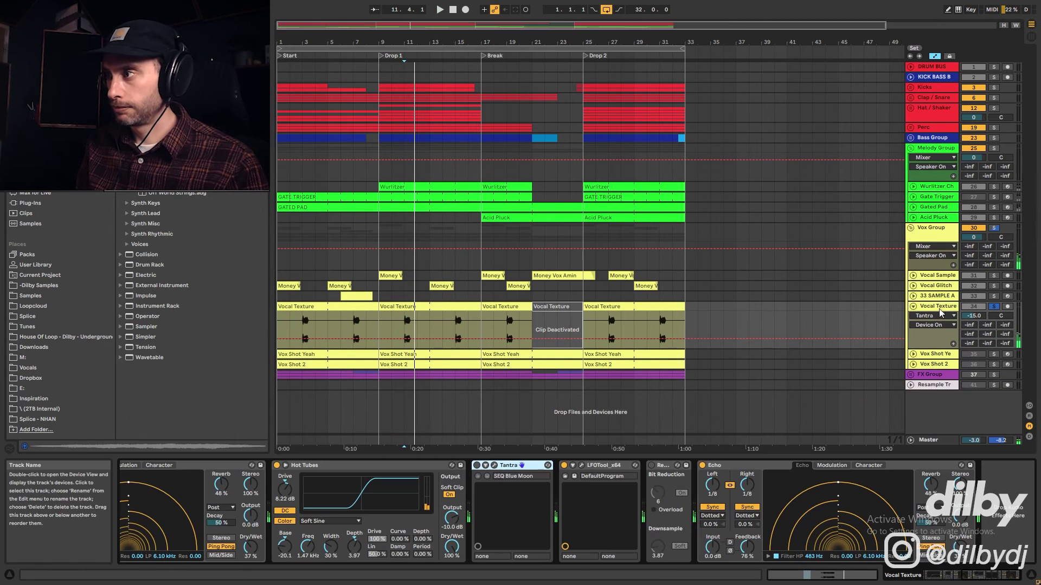
key("space")
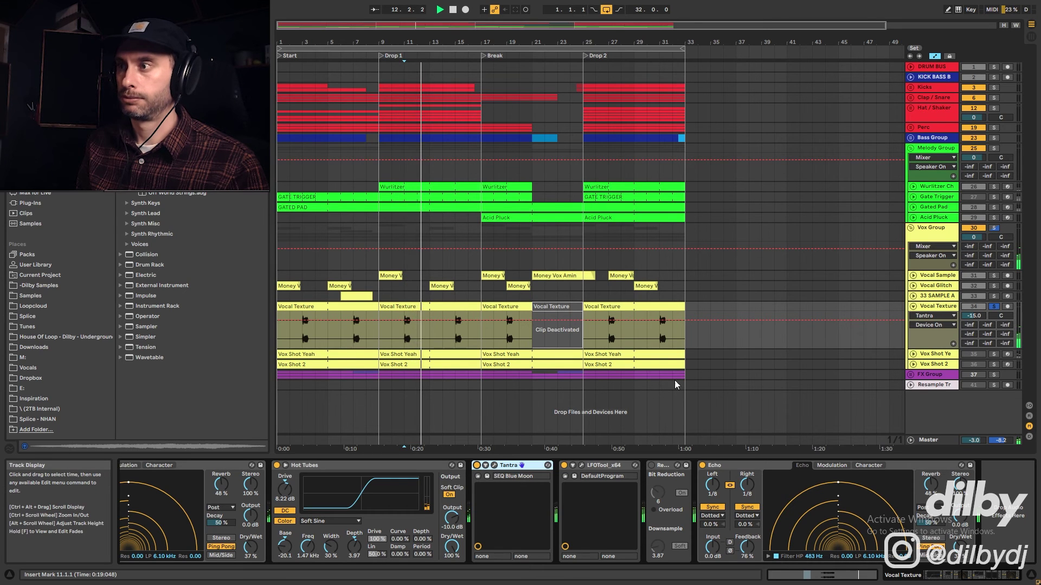
key("space")
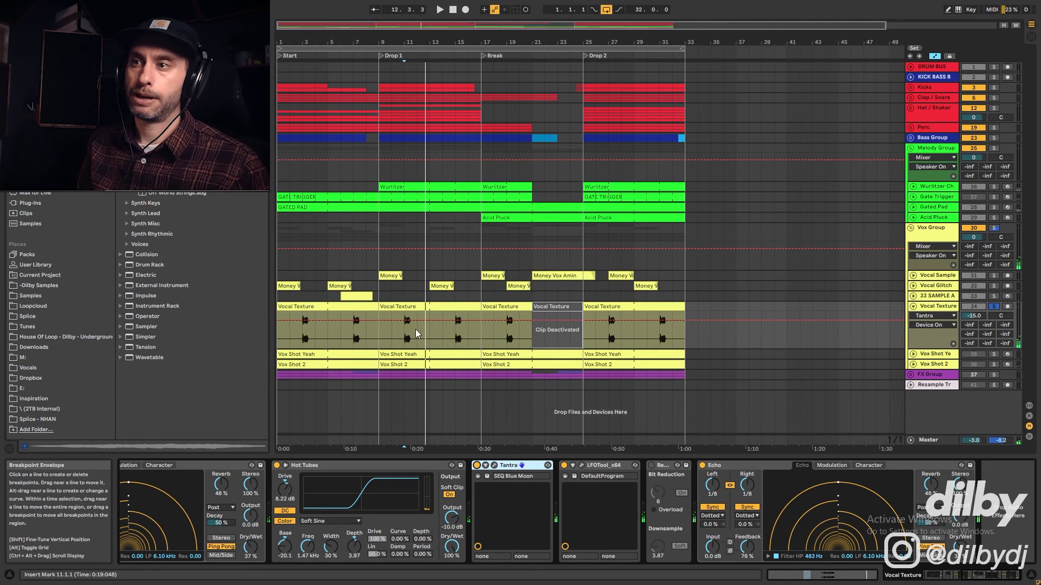
- Solo Vocal Sample and Vocal Glitch alongside Vocal Texture, and audition them together from bars 9 and 13
left_click(279, 331)
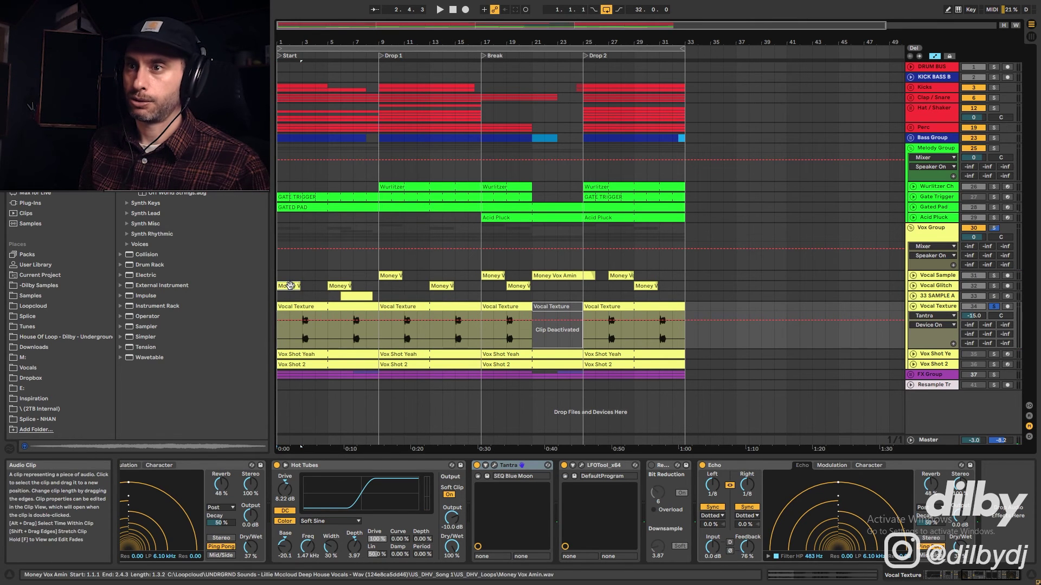
left_click(936, 285)
left_click(994, 276)
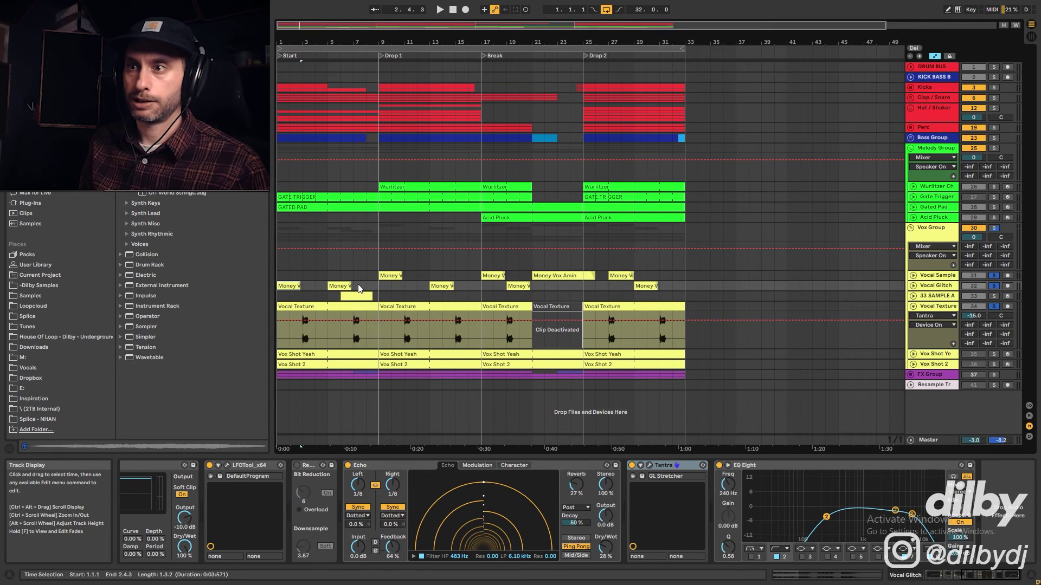
left_click(390, 277)
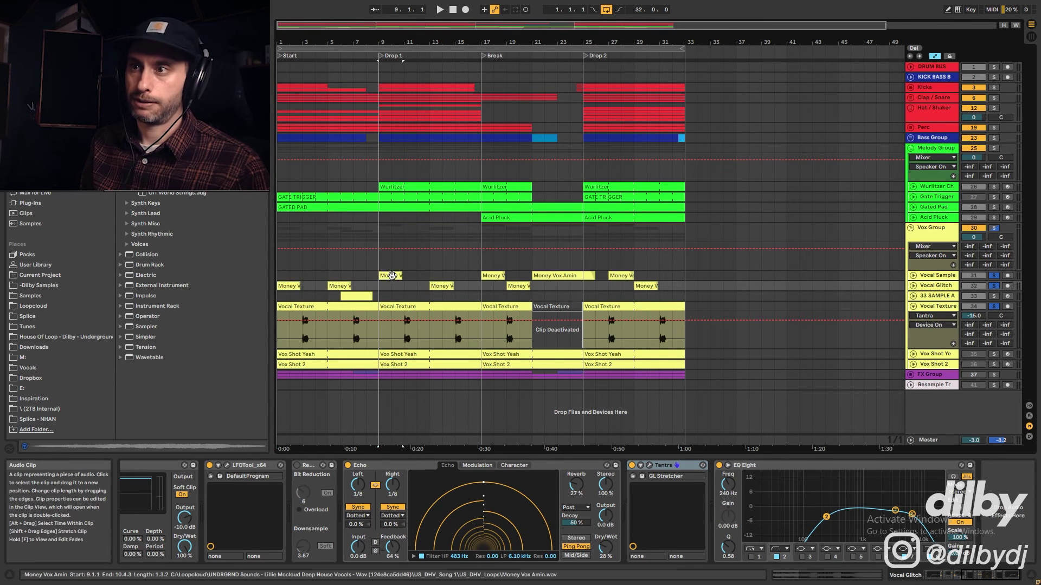
key("space")
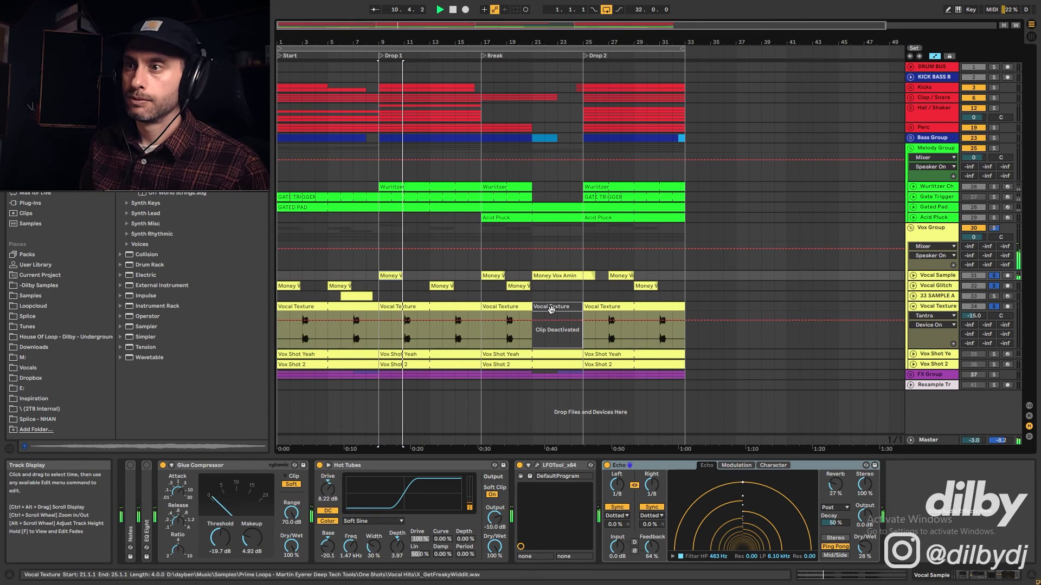
left_click(431, 272)
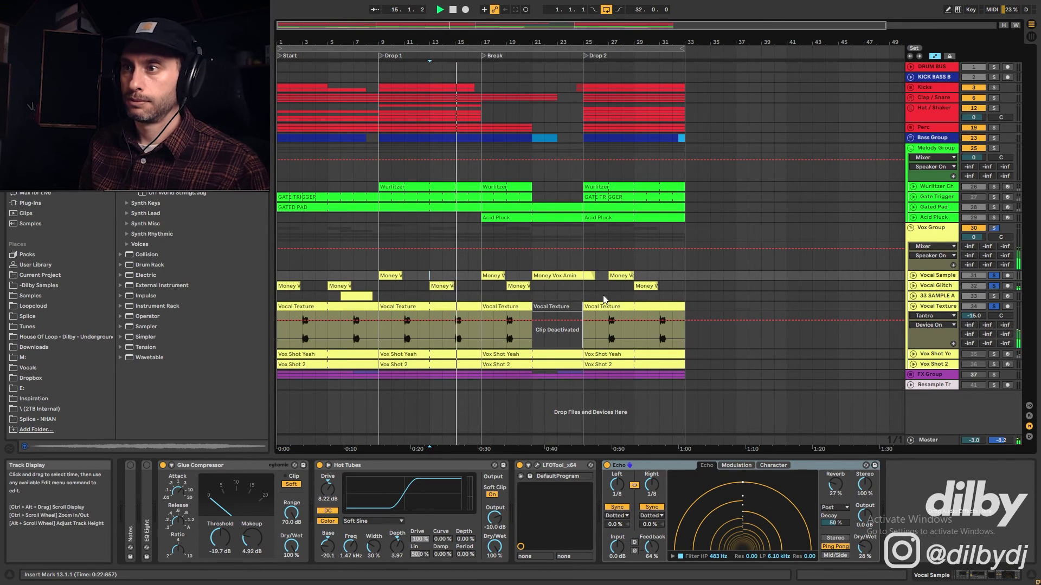
- Clear the solos on the vocal tracks and play Drop 1 in the full mix
key("space")
left_click(995, 308)
key("space")
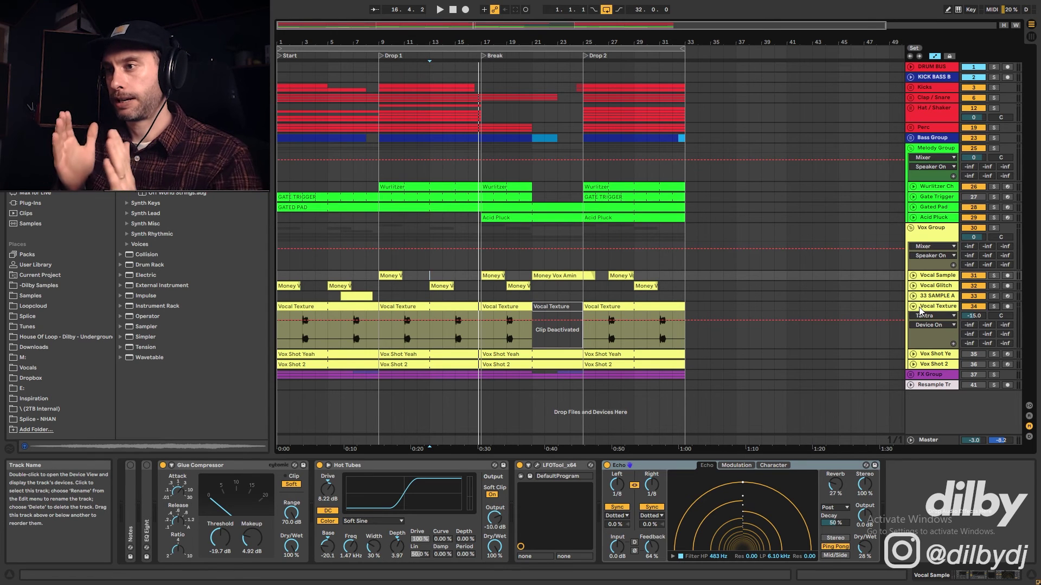
- Fold the Vocal Texture track, and audition the unfolded Vox Shot Yeah and Vox Shot 2 tracks in solo from bar 16
left_click(380, 337)
left_click_drag(380, 337, 433, 324)
left_click(914, 307)
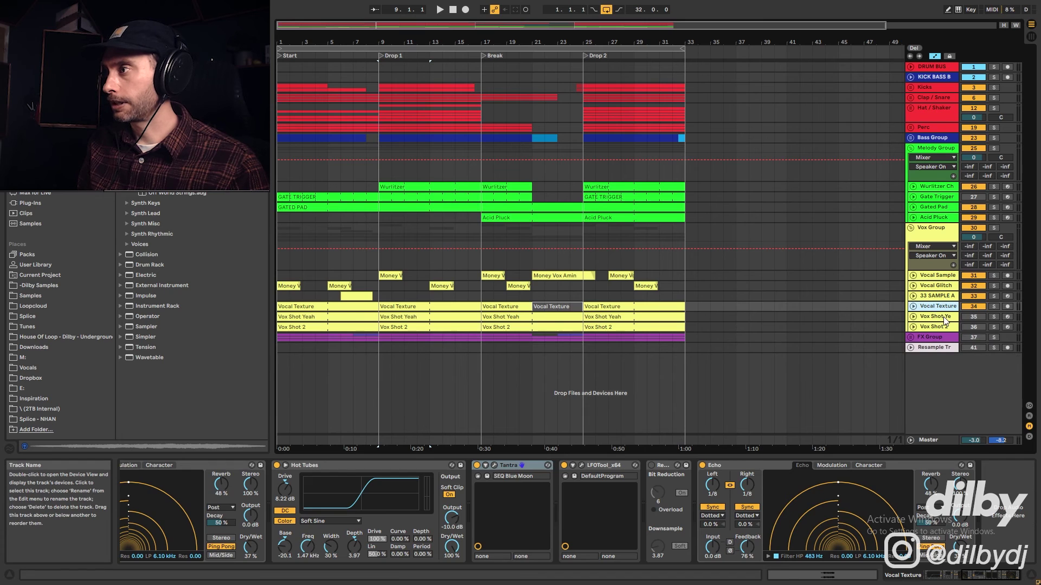
left_click(944, 319)
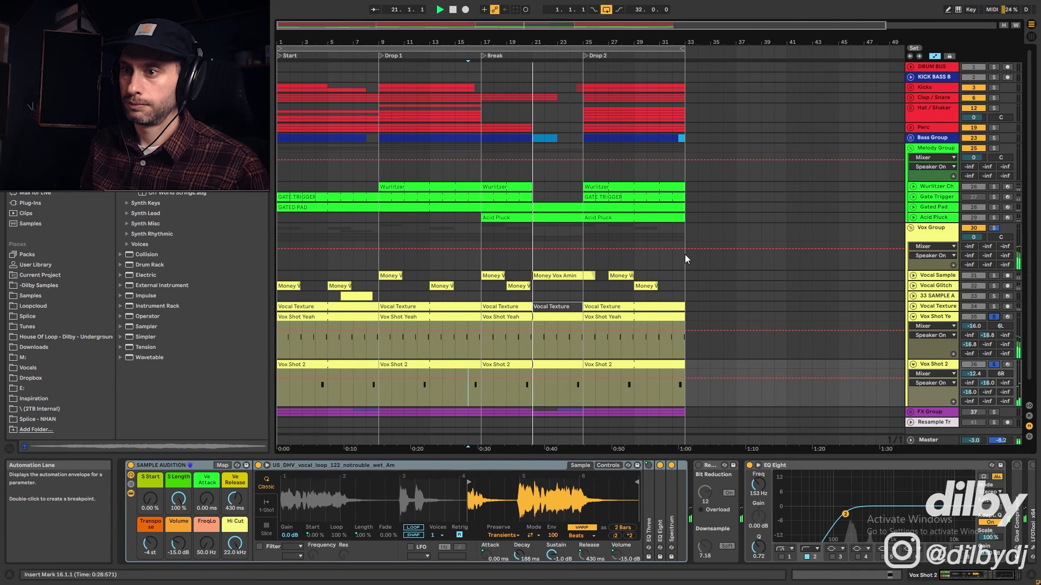
key("space")
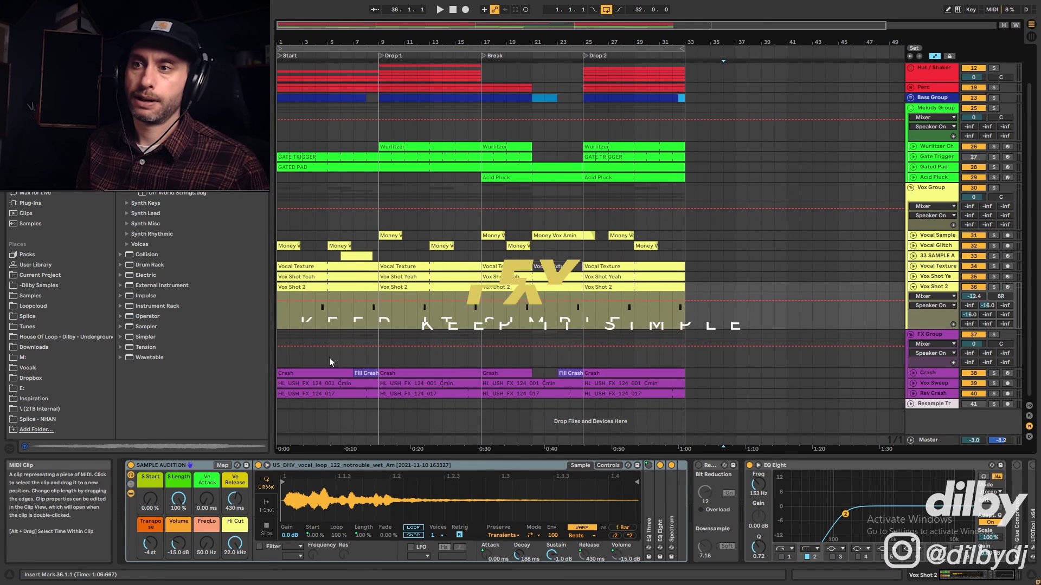
- Select the first Crash clip in the FX Group and audition the Crash track in solo from bar 1
left_click(337, 373)
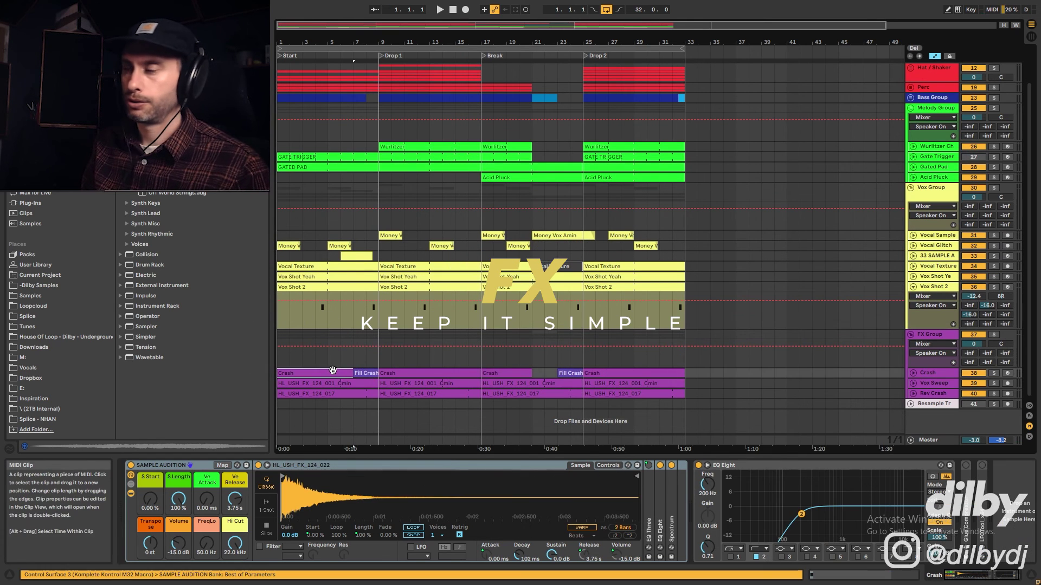
left_click(994, 372)
key("space")
key("space")
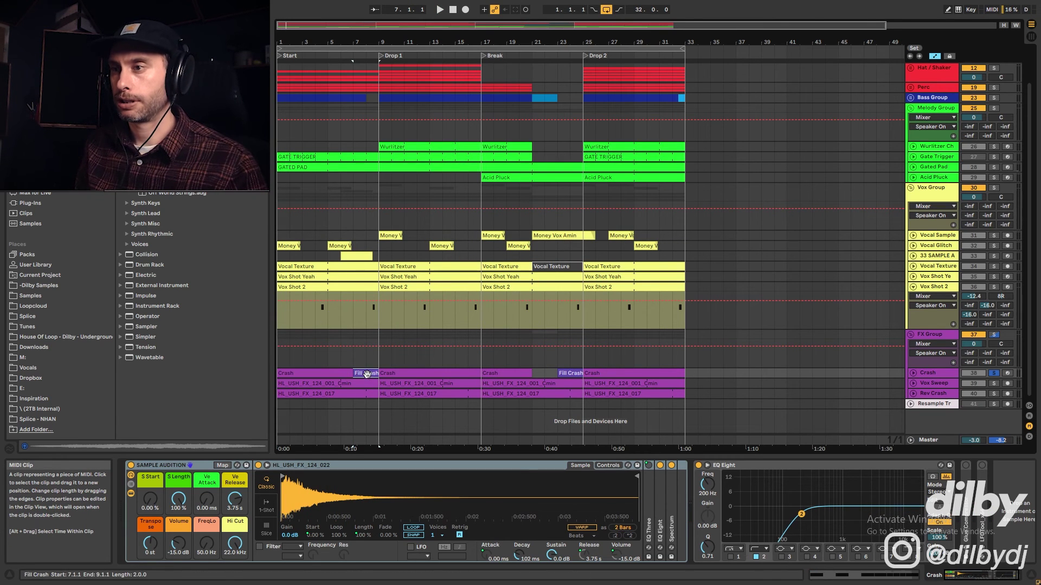
- Unfold the Crash track and audition the Fill Crash clip from bar 7
left_click(367, 374)
left_click(913, 373)
key("space")
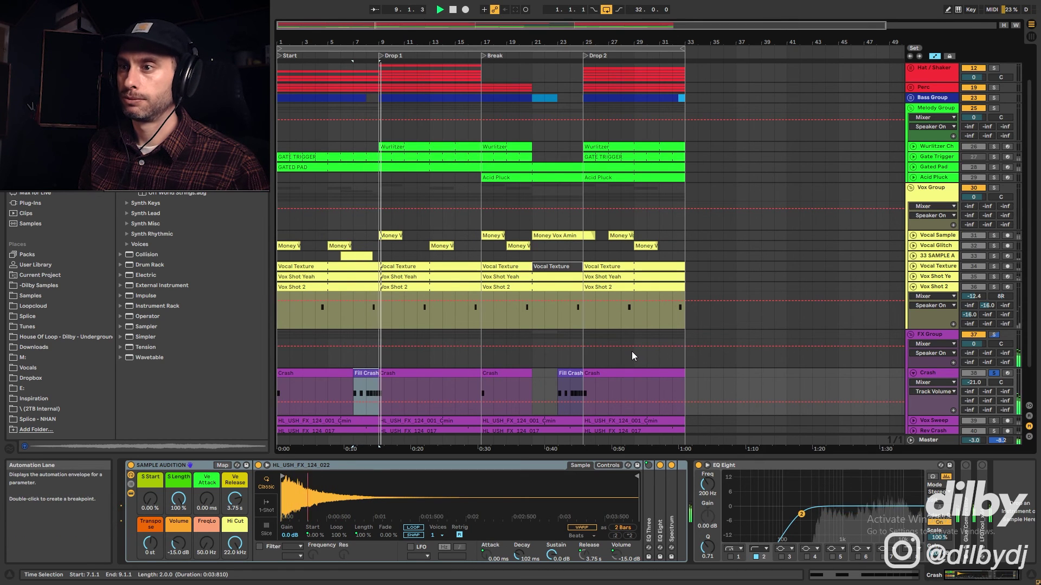
- Unfold and audition the Vox Sweep track in solo from bar 7, and inspect its first clip and the Break's Rev Crash clip
scroll(632, 358, "down", 2)
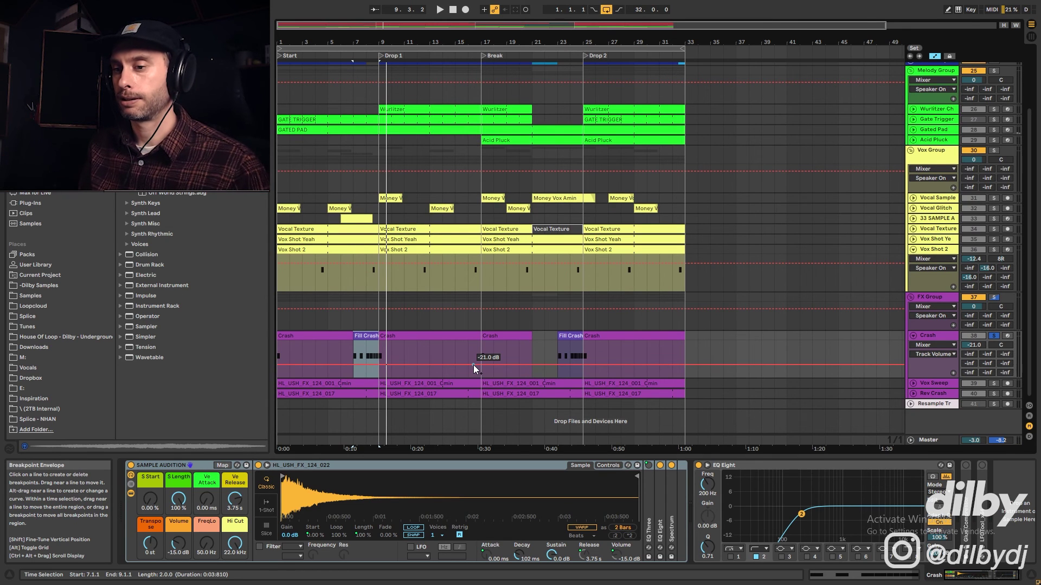
left_click(995, 383)
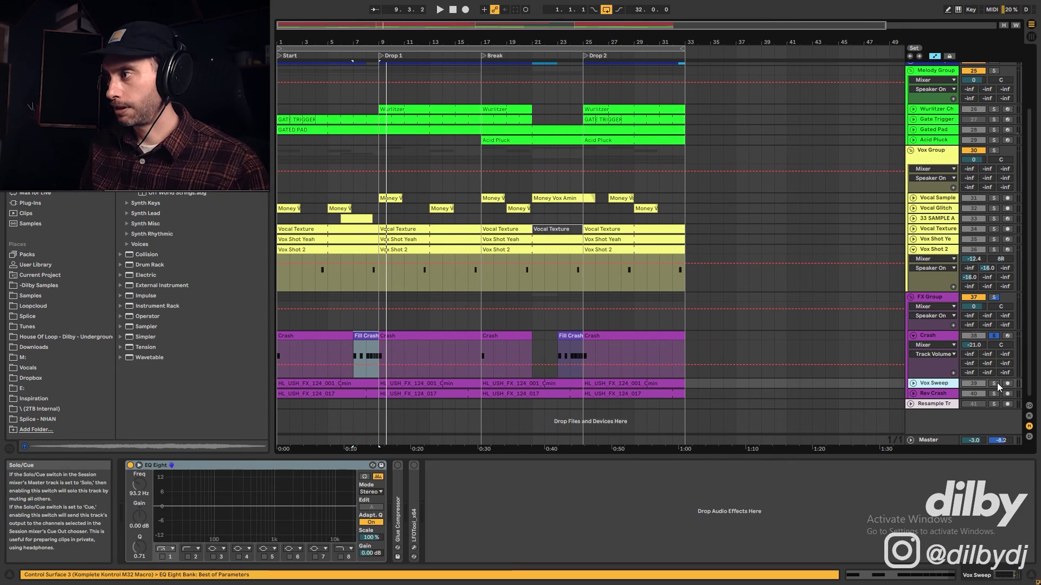
left_click(913, 384)
key("space")
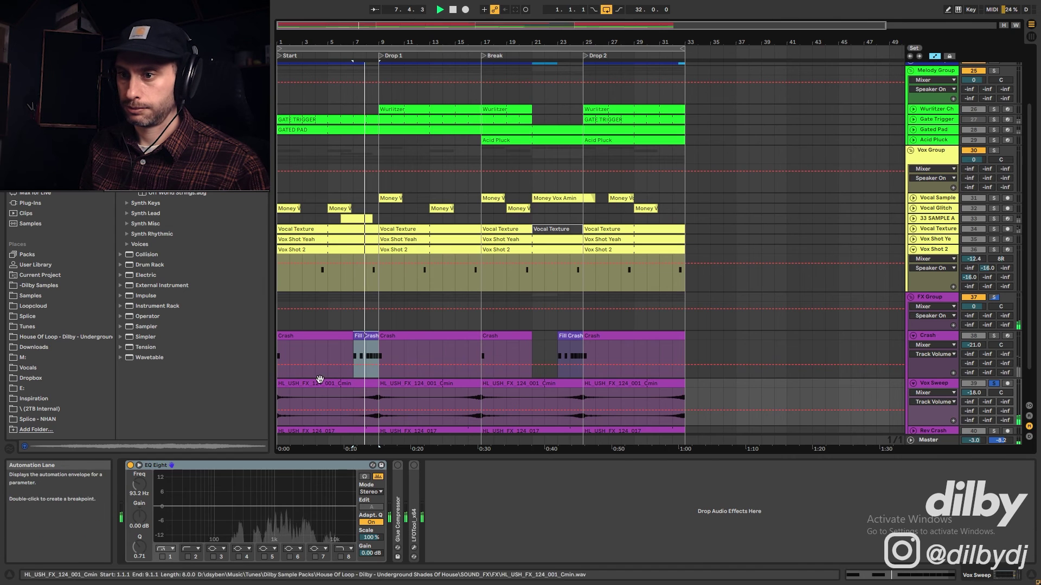
double_click(360, 412)
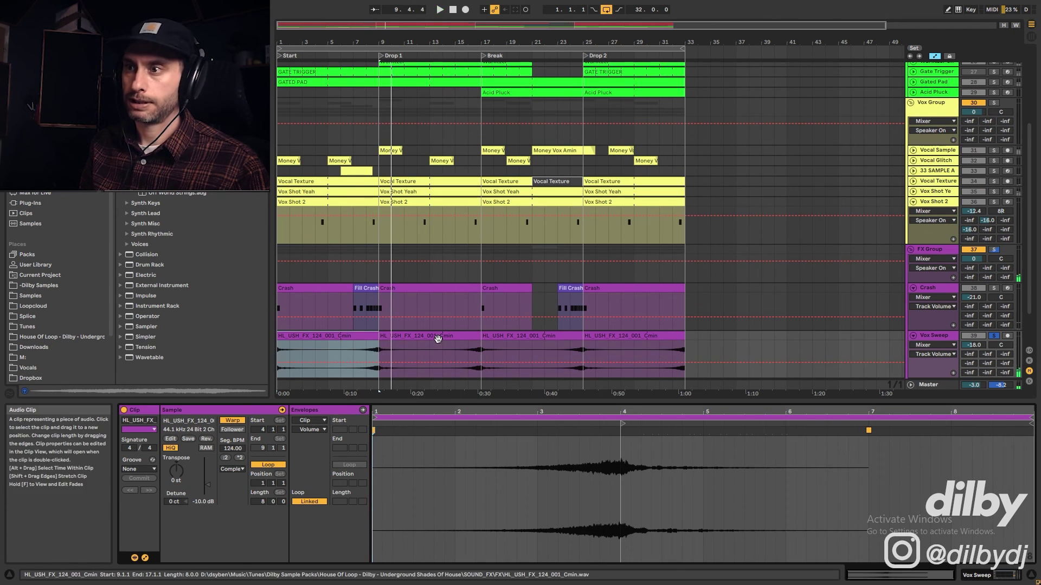
left_click_drag(438, 347, 560, 344)
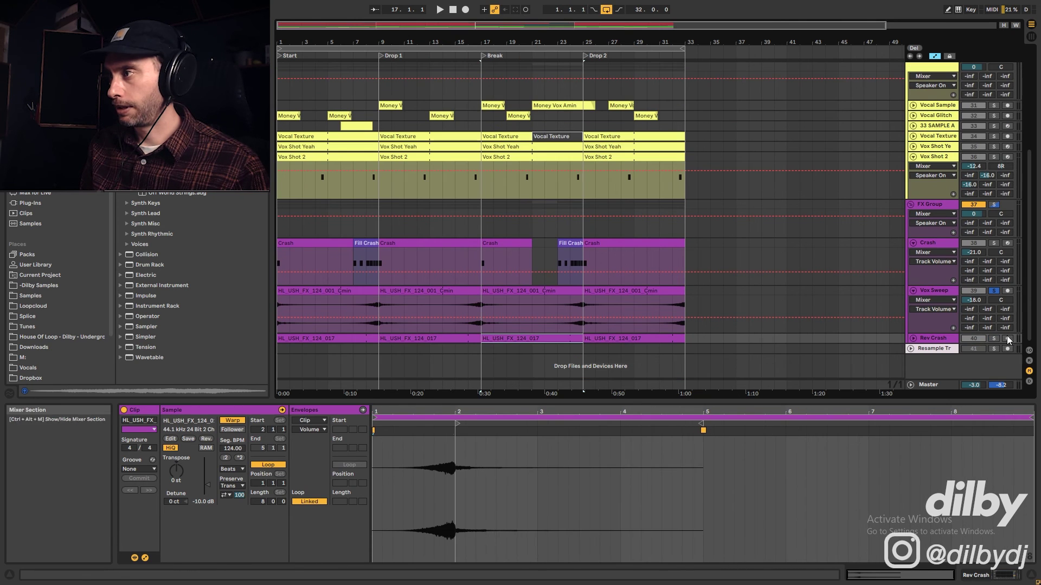
- Unfold the Rev Crash track and audition it in solo from bar 8
left_click(994, 338)
left_click(913, 339)
left_click(366, 359)
key("space")
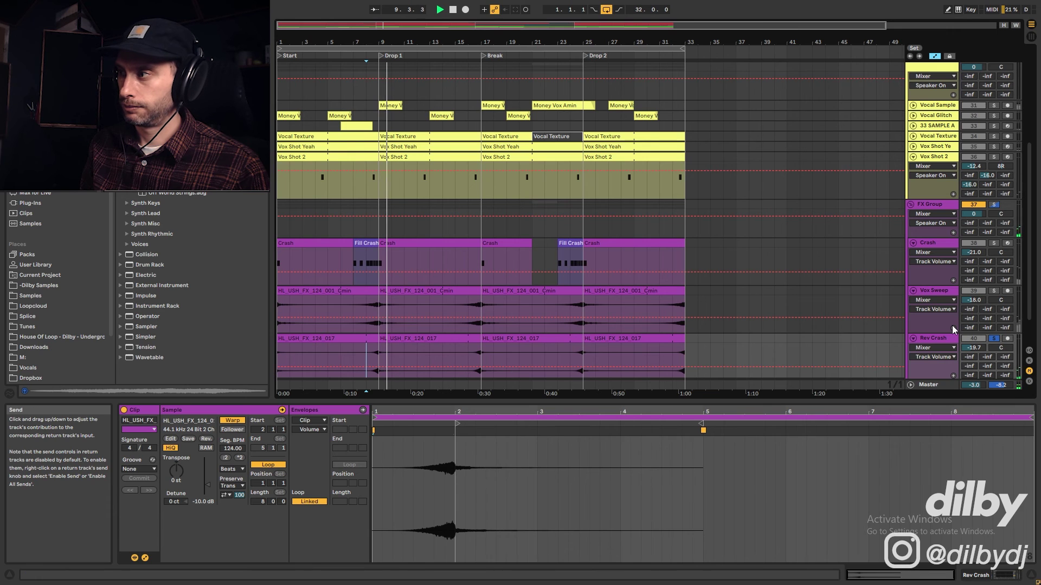
- Add the Vox Sweep and Crash tracks to the solo, audition them together with Rev Crash, and stop playback
left_click(994, 291, "ctrl")
left_click(994, 243, "ctrl")
key("space")
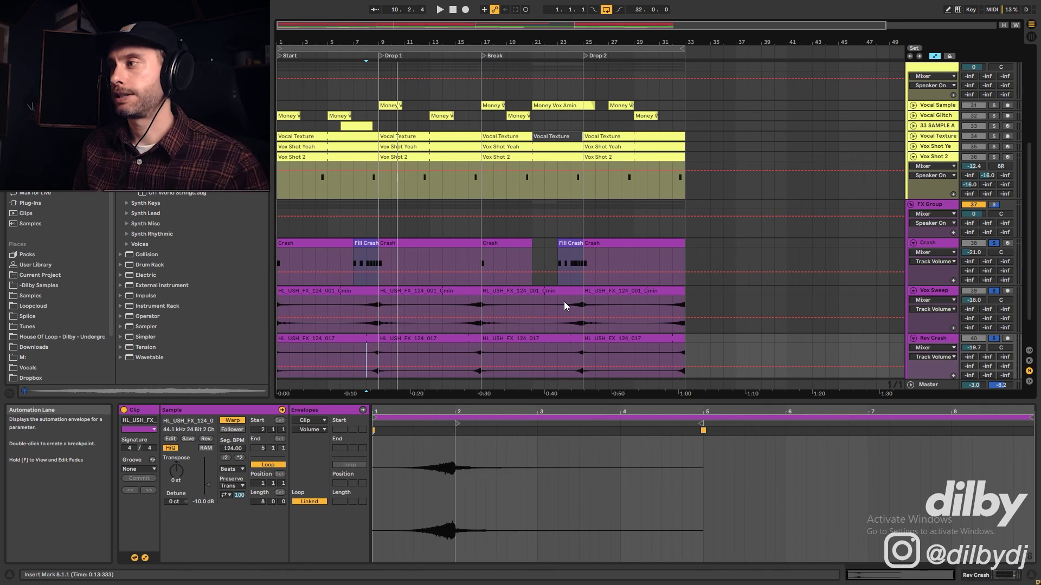
- Unfold the Kicks group and fold its Kick track
scroll(577, 186, "up", 8)
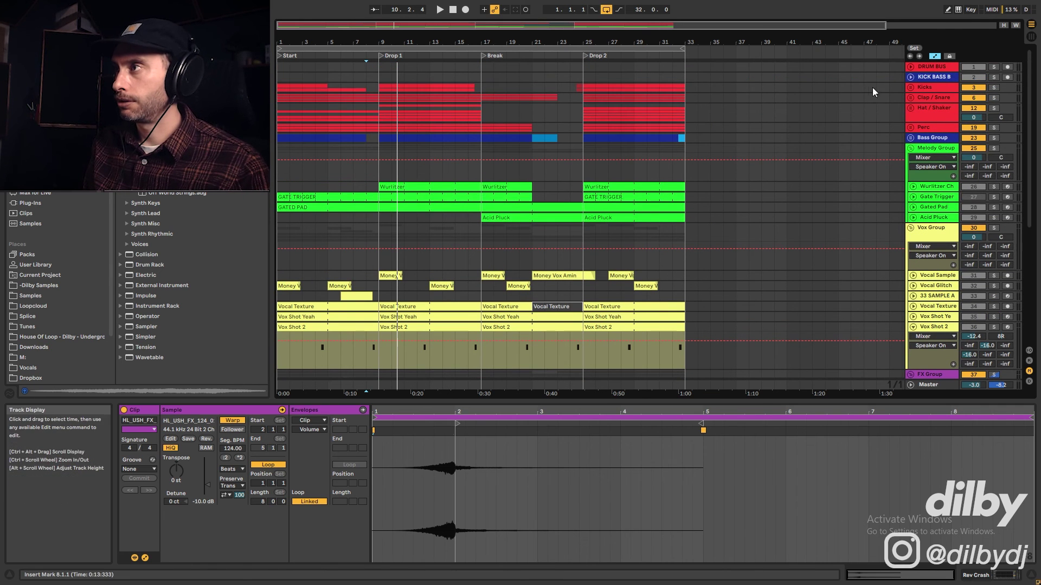
left_click(910, 87)
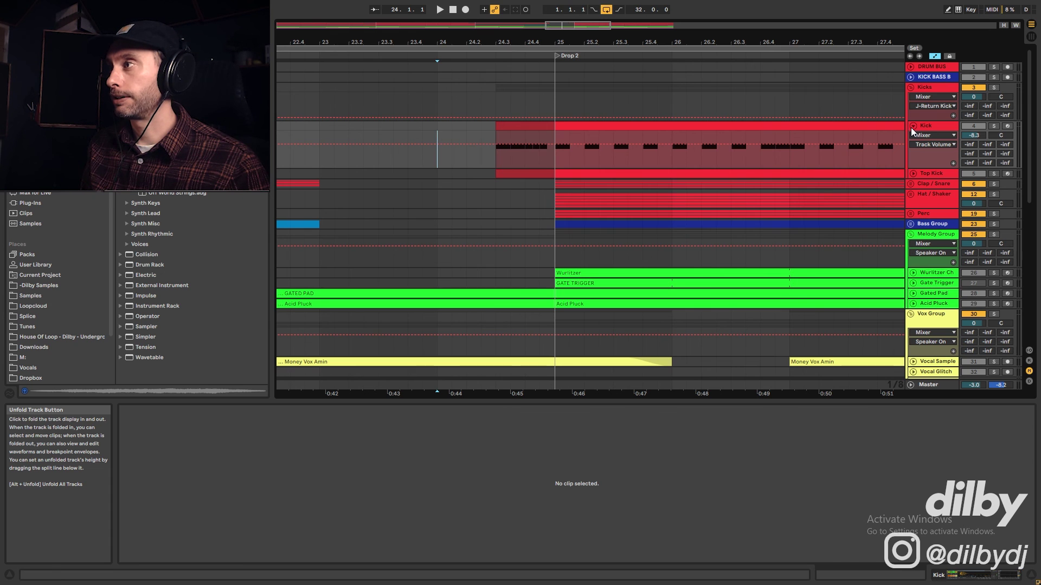
left_click(913, 127)
- Audition the Kicks group from bar 24 into Drop 2, soloed together with the drum bus and kick bass bus
left_click_drag(591, 27, 591, 25)
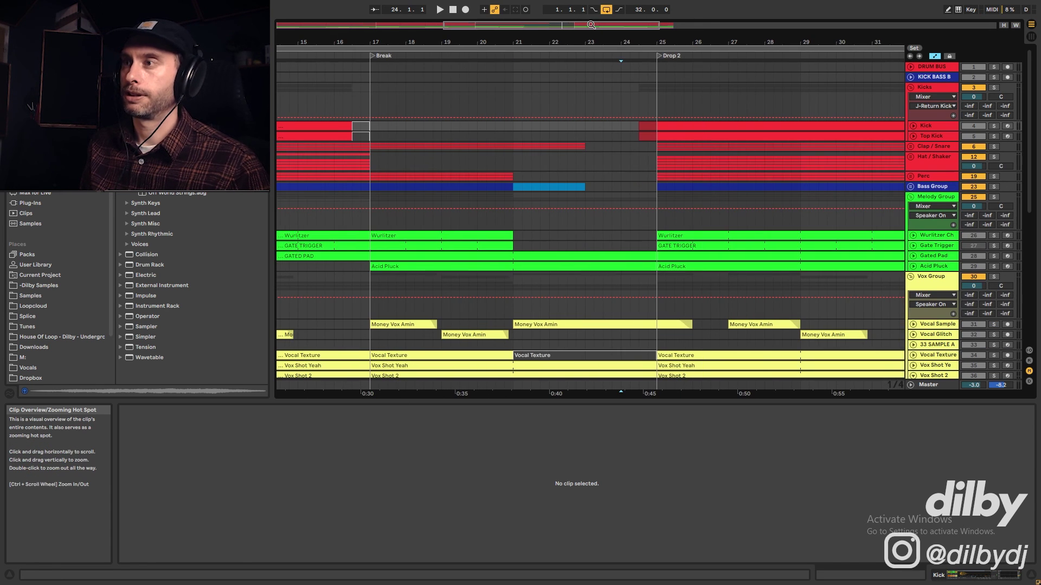
key("space")
left_click(994, 77)
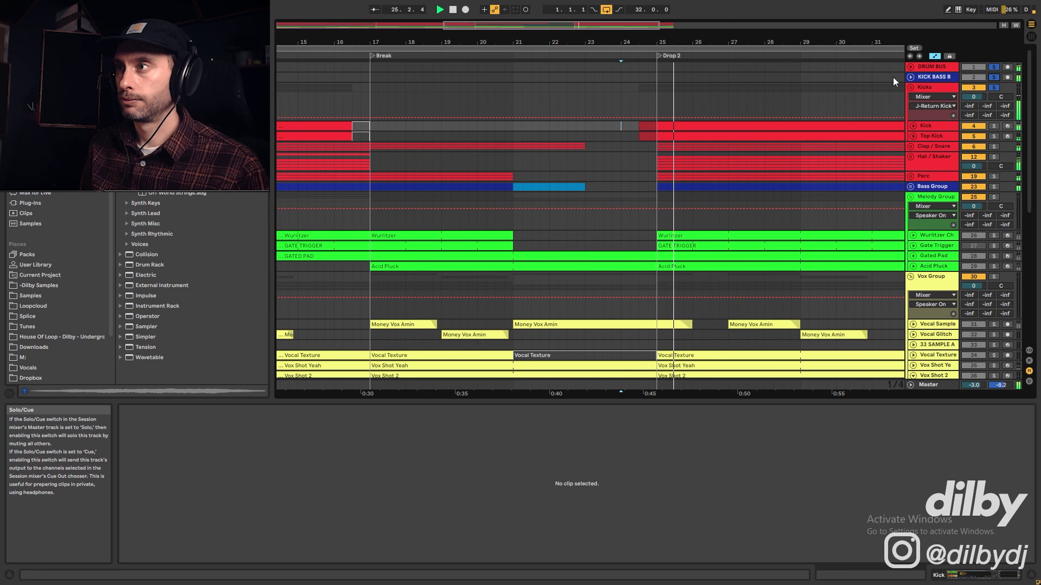
double_click(635, 28)
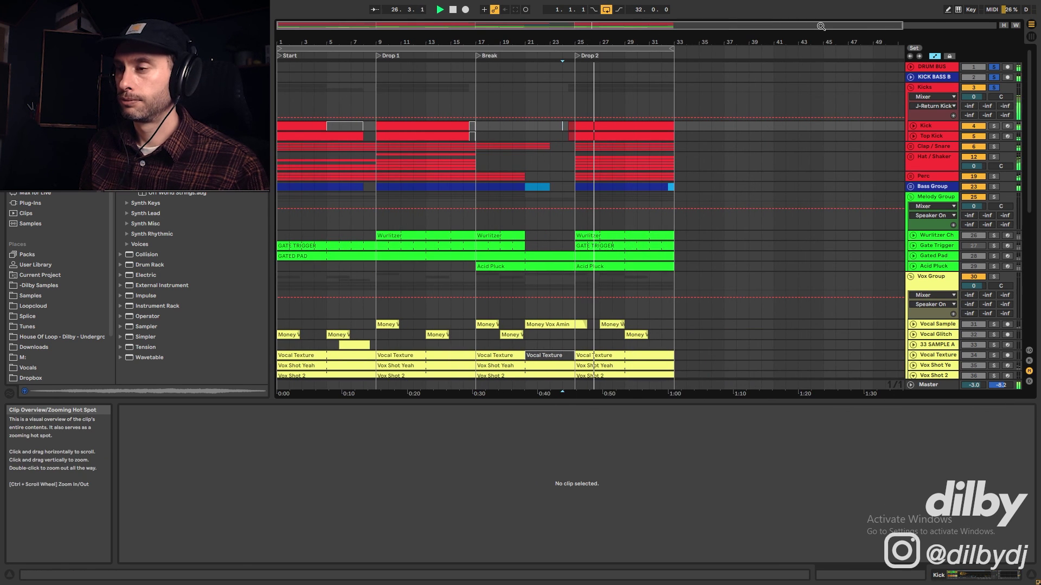